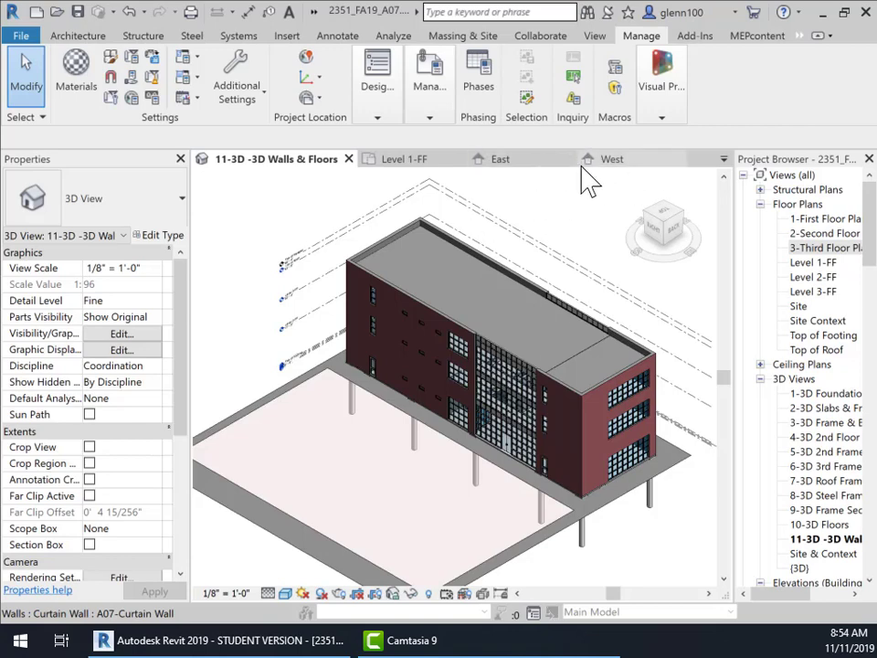
Step: Look over the East and West elevations and return to the Level 1-FF floor plan
left_click(505, 172)
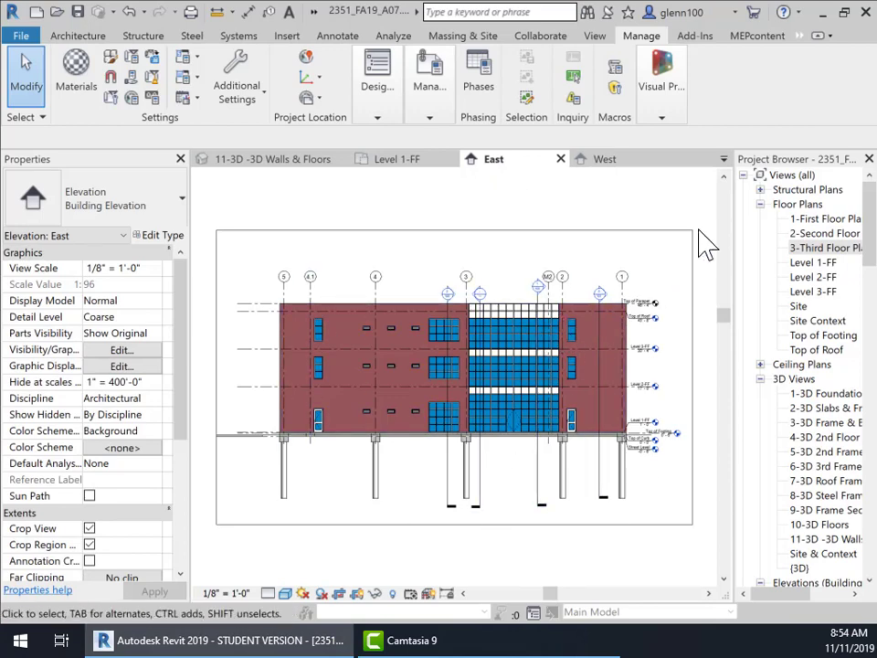
left_click(604, 165)
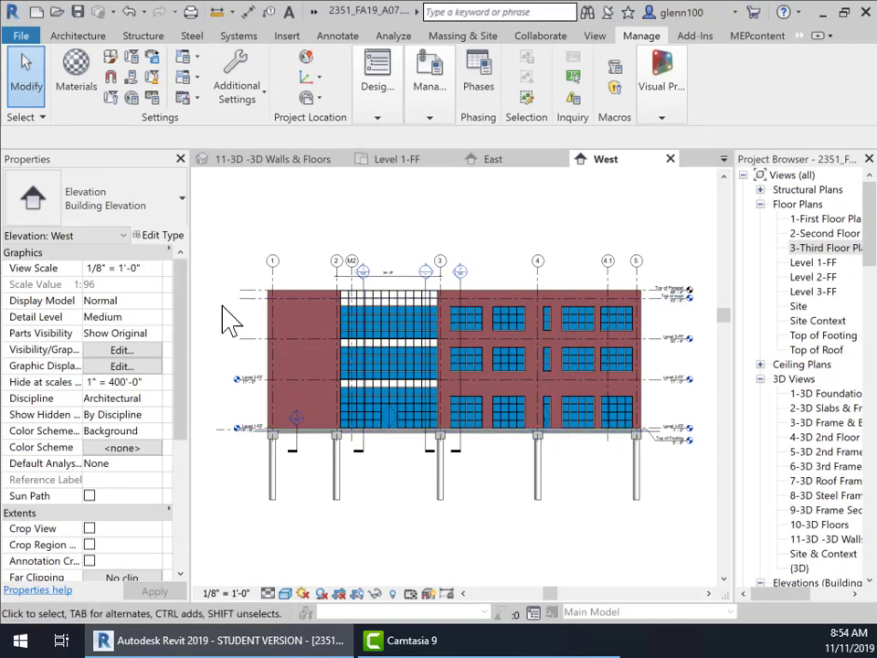
left_click(394, 164)
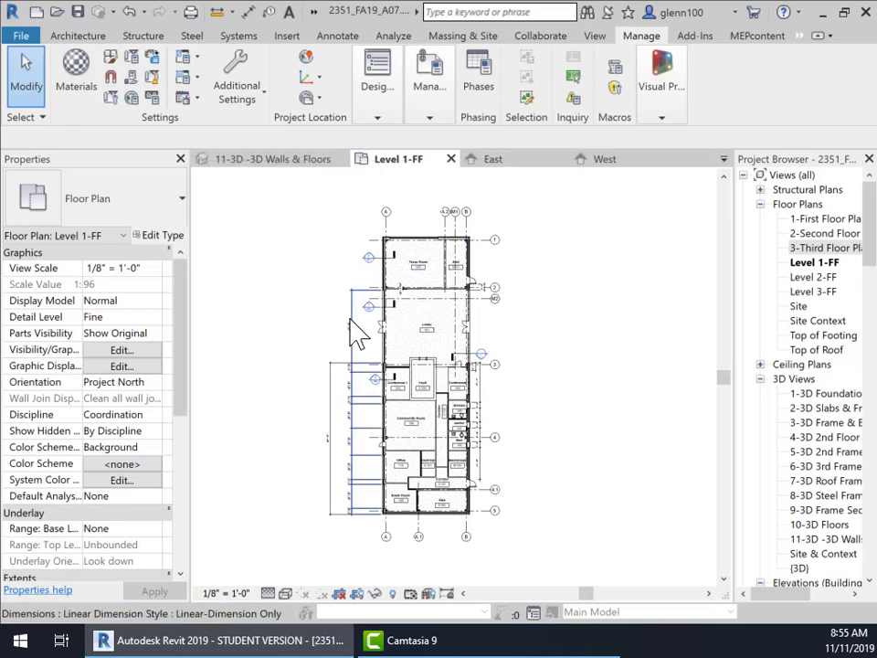
left_click(809, 265)
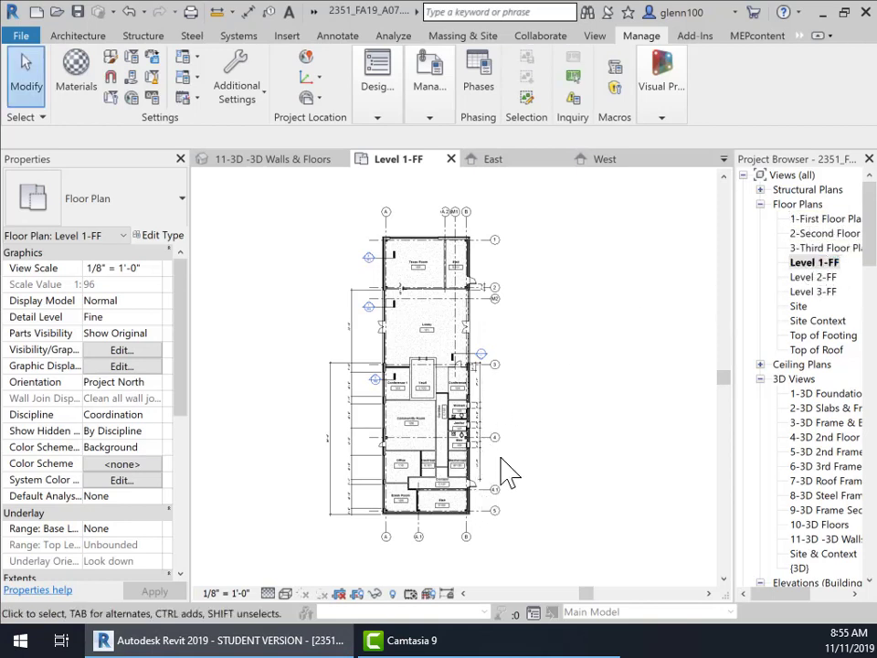
Step: Examine how the doors and the exterior windows beside the Women, Janitor and Men rooms display in the Level 1-FF plan
scroll(447, 471, "up", 7)
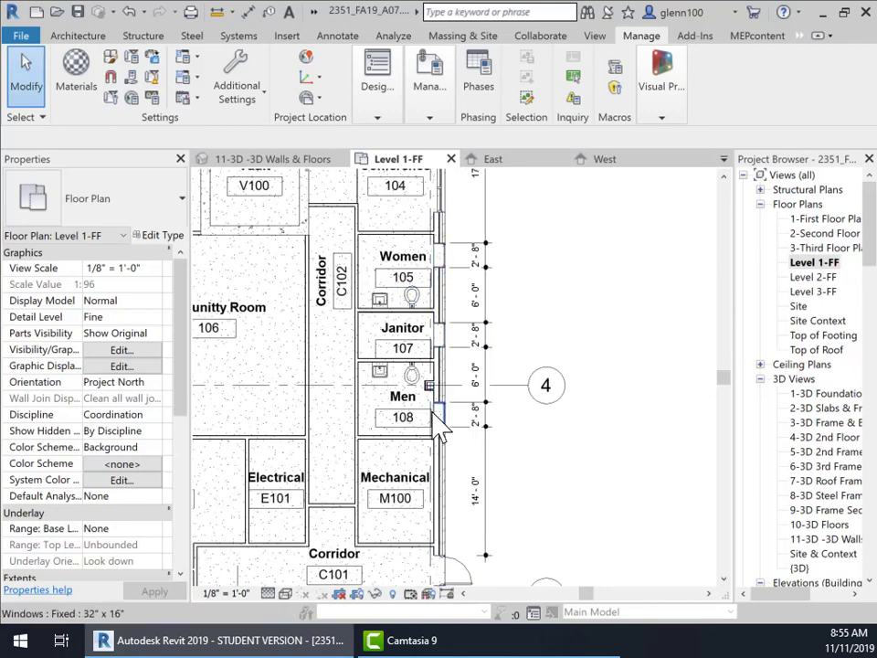
scroll(456, 479, "down", 6)
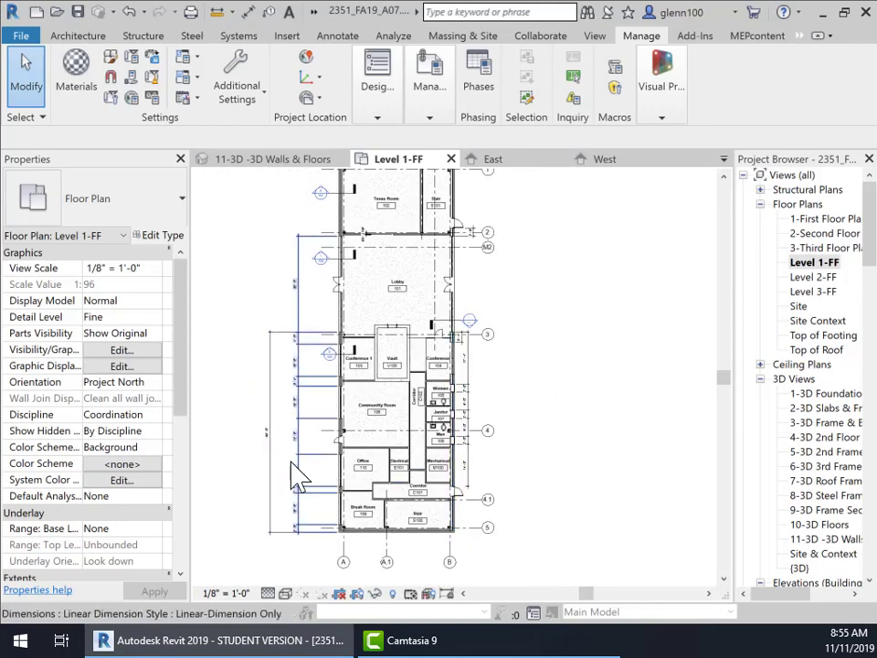
scroll(422, 484, "up", 2)
scroll(421, 484, "up", 2)
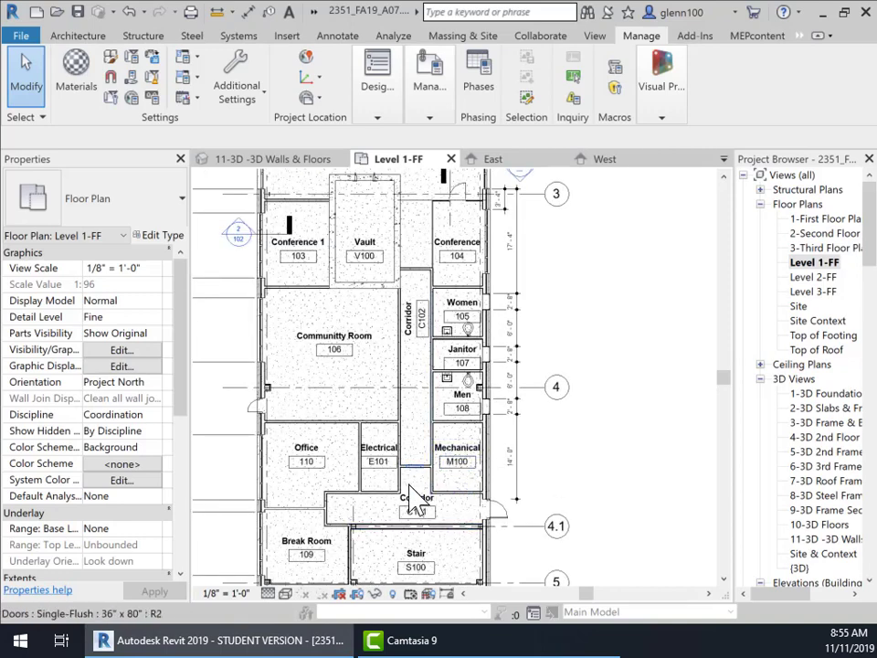
scroll(416, 492, "up", 3)
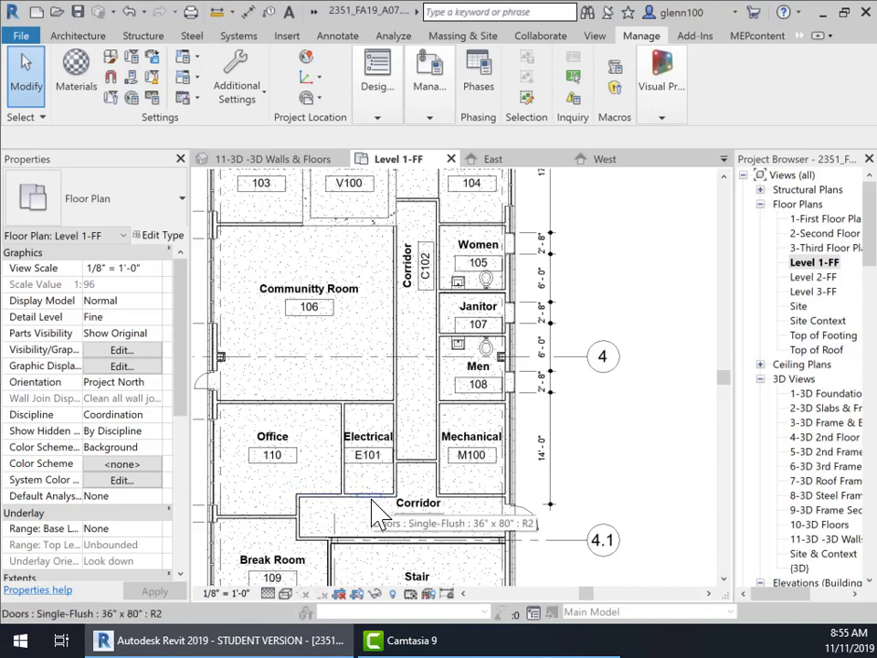
scroll(374, 516, "up", 1)
scroll(484, 498, "down", 2)
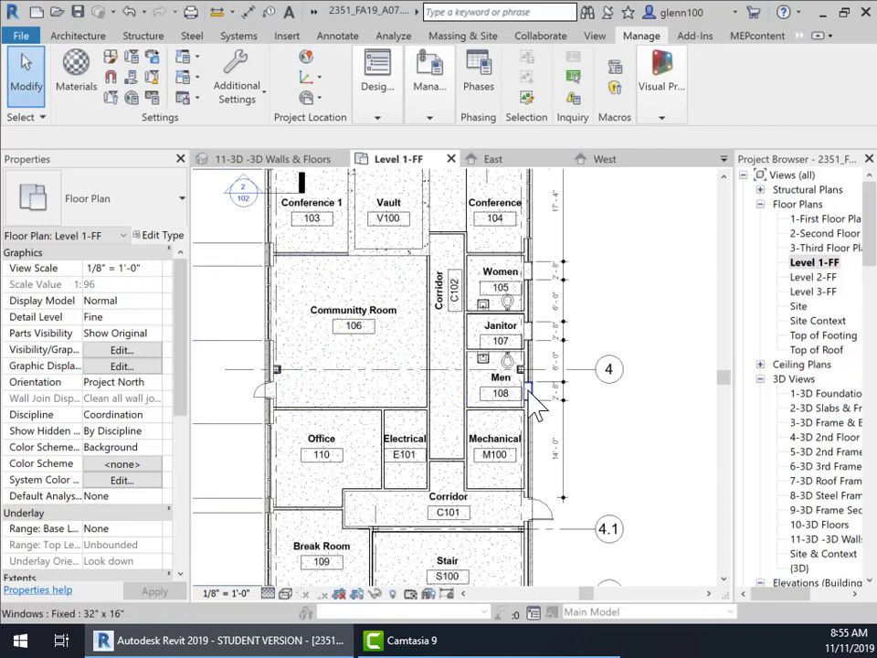
Step: Set the cut plane offset in the Level 1-FF plan's view range to 4' 0"
left_click_drag(182, 363, 177, 475)
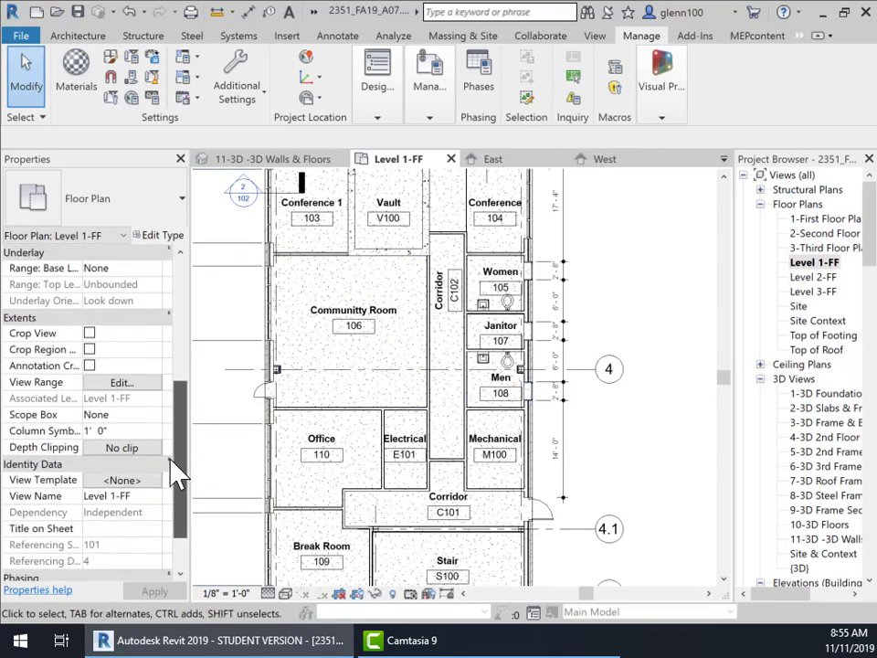
left_click(122, 384)
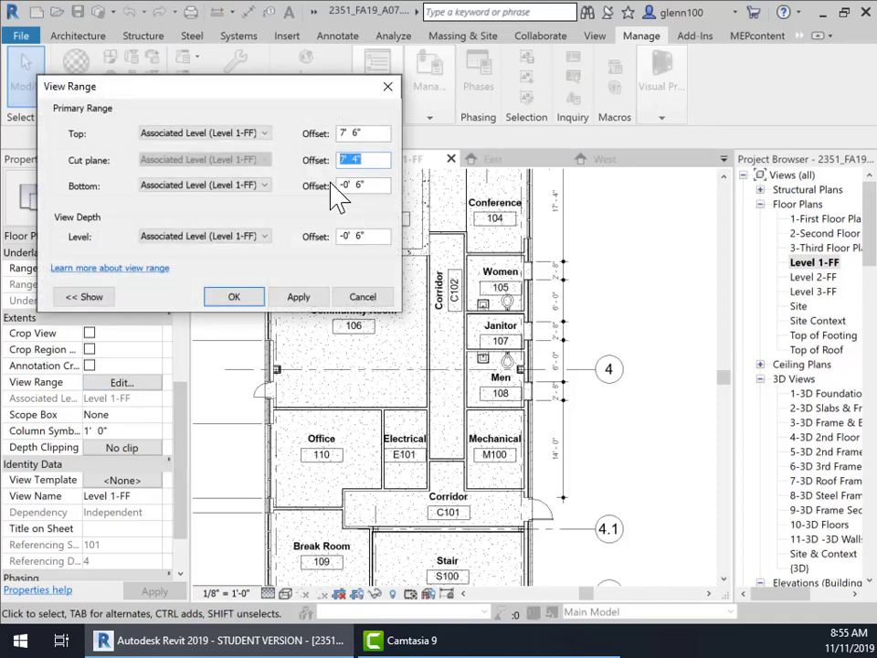
key("Return")
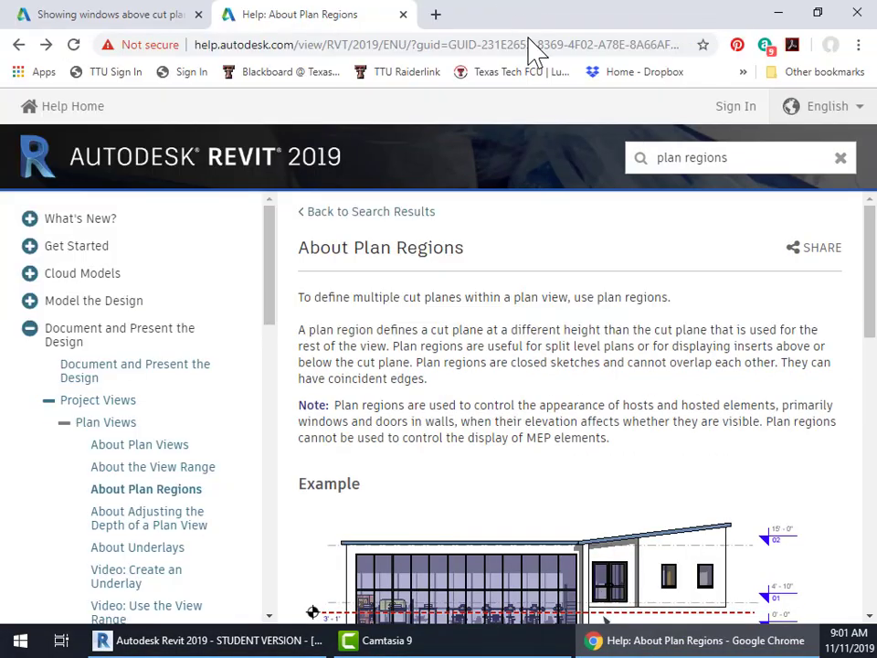
Step: Read the About Plan Regions help article in Chrome, including its elevation and floor plan examples, and return to Revit
scroll(580, 472, "down", 4)
scroll(577, 470, "up", 5)
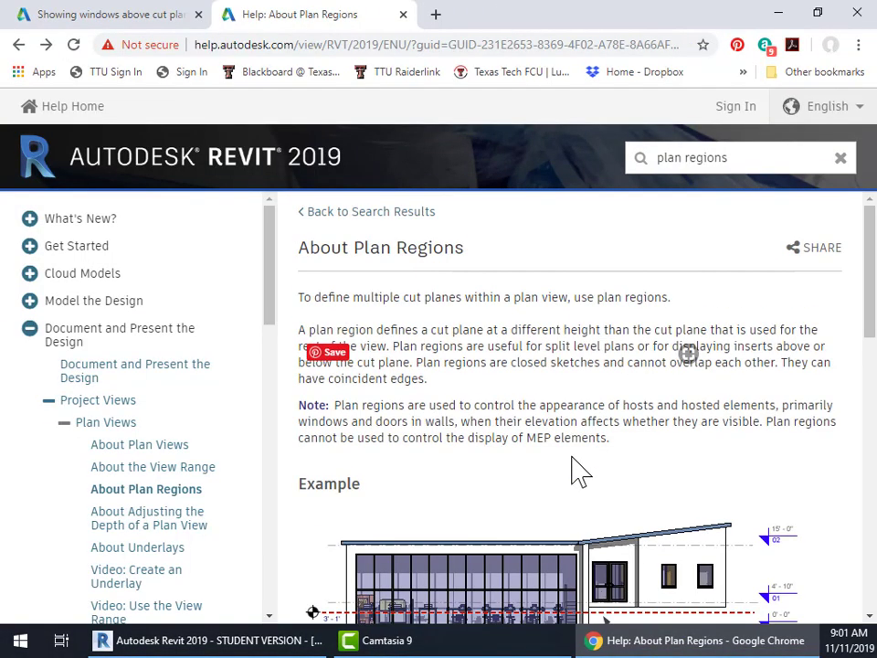
left_click_drag(869, 284, 872, 384)
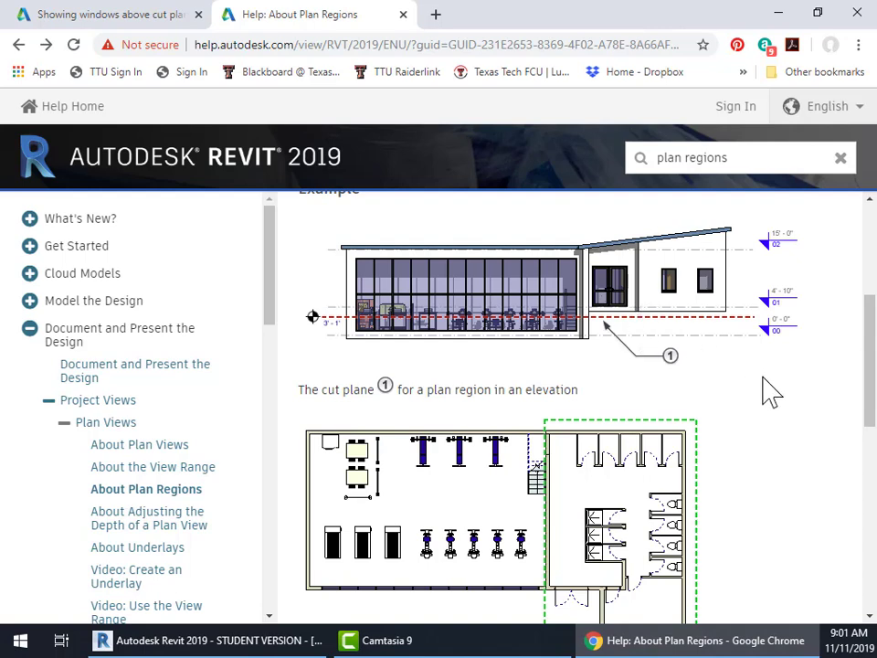
scroll(866, 375, "down", 3)
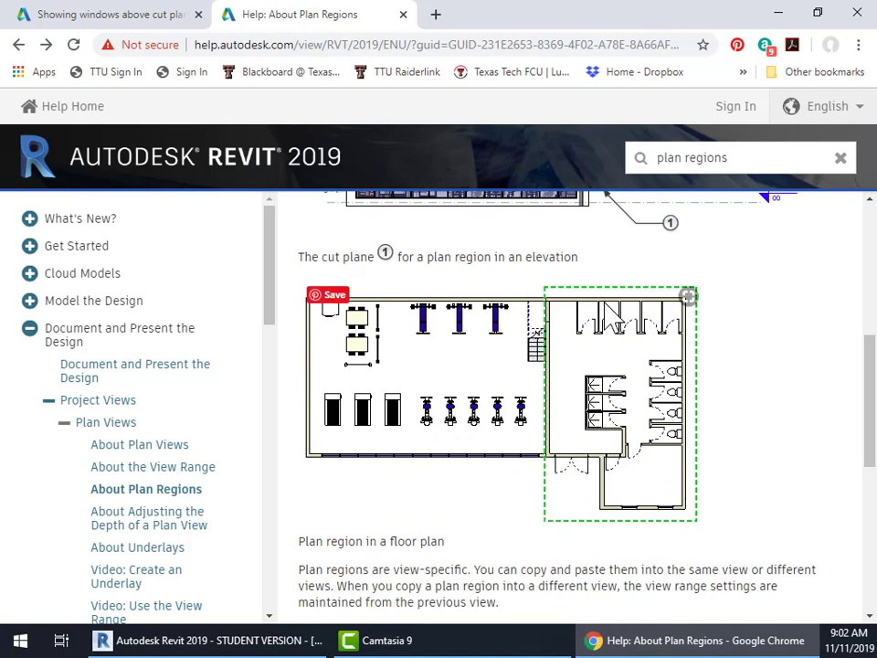
left_click_drag(870, 411, 863, 345)
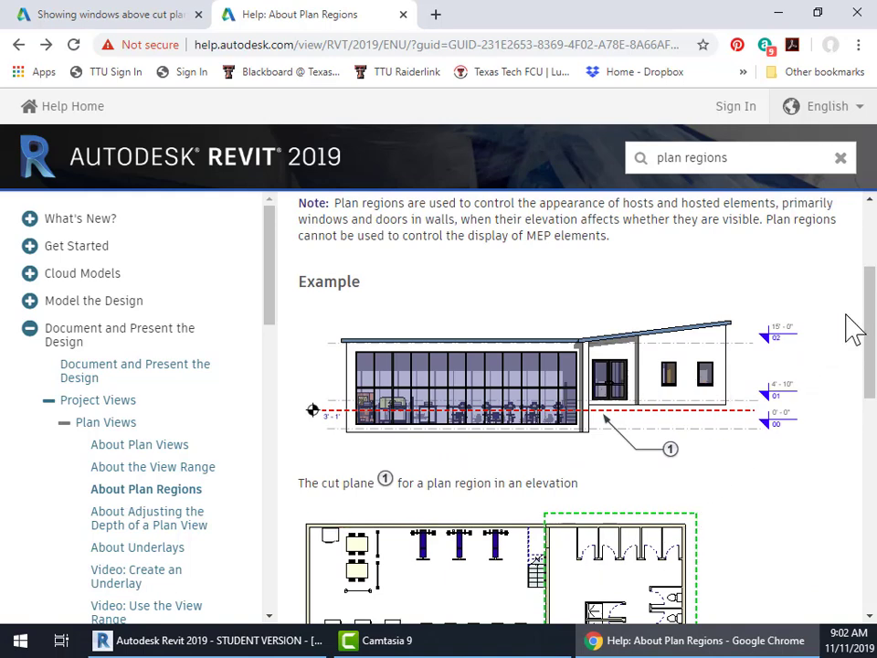
left_click_drag(870, 301, 863, 469)
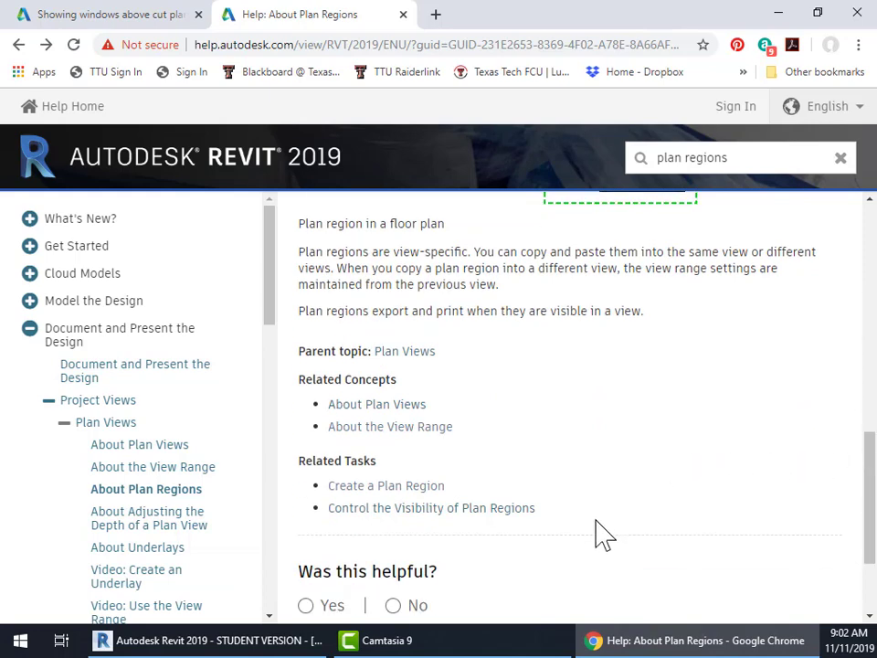
left_click(778, 13)
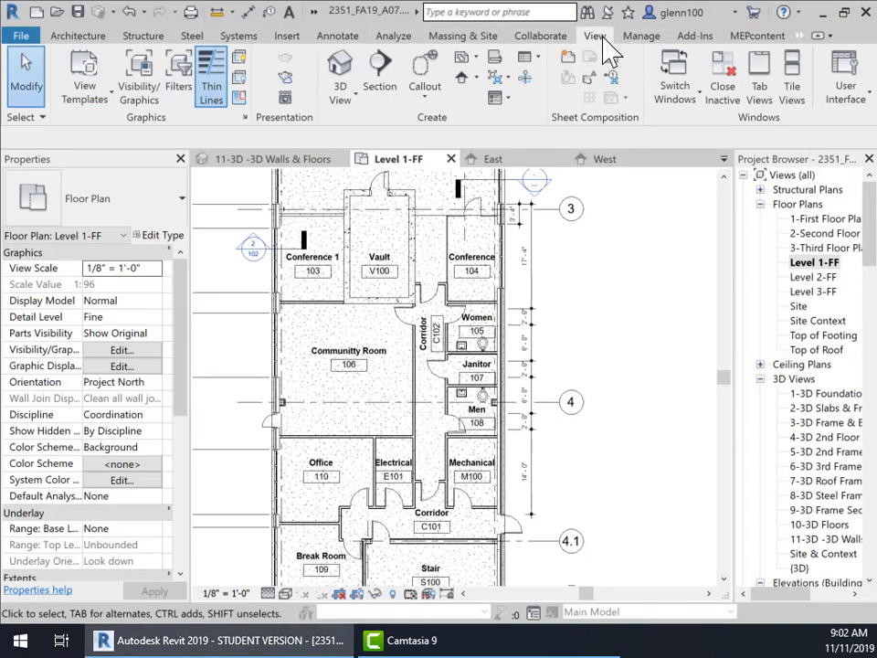
Step: Create a rectangular plan region over the exterior wall alongside the Women, Janitor and Men rooms
left_click(475, 60)
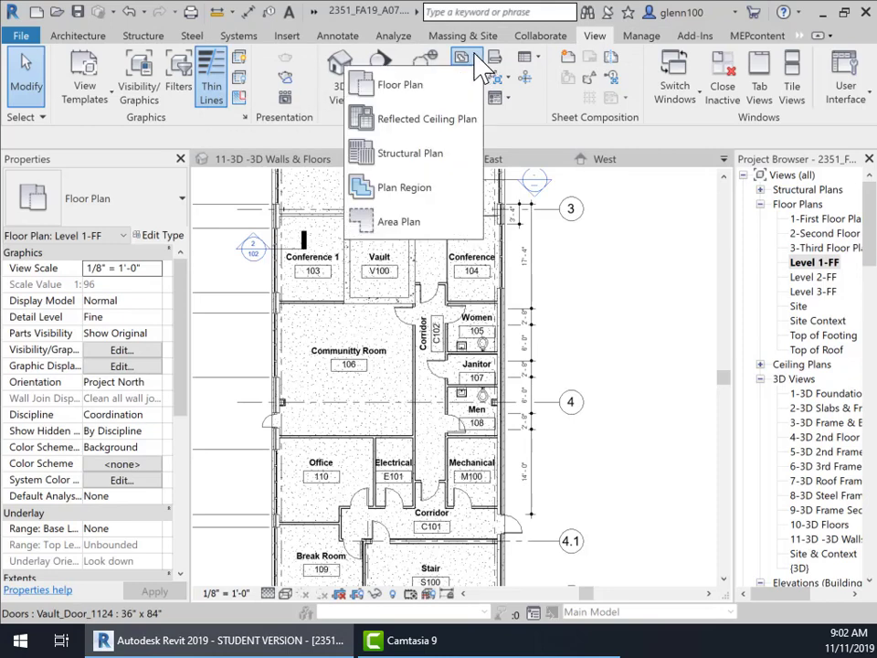
left_click(399, 189)
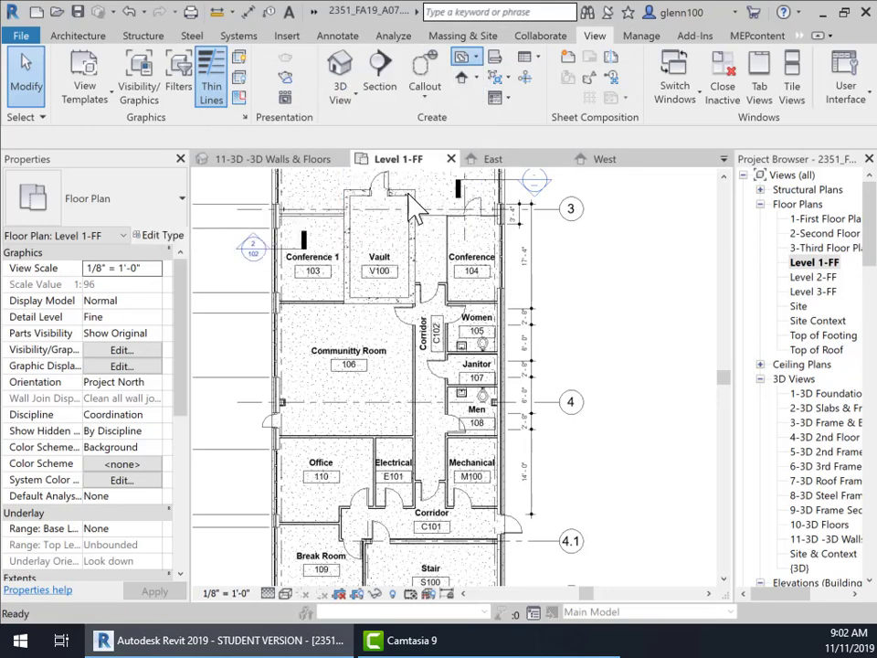
scroll(503, 375, "up", 4)
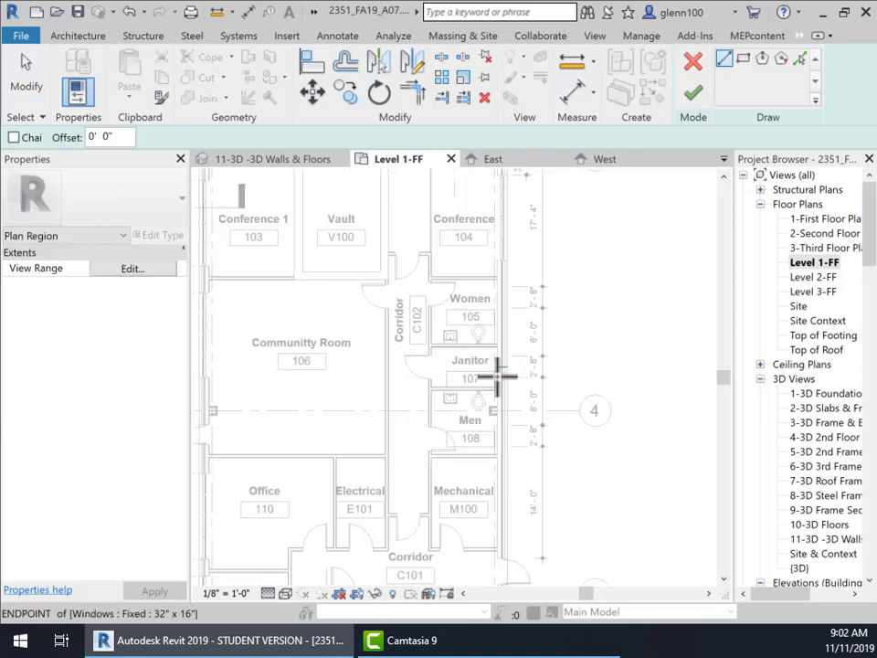
left_click(743, 60)
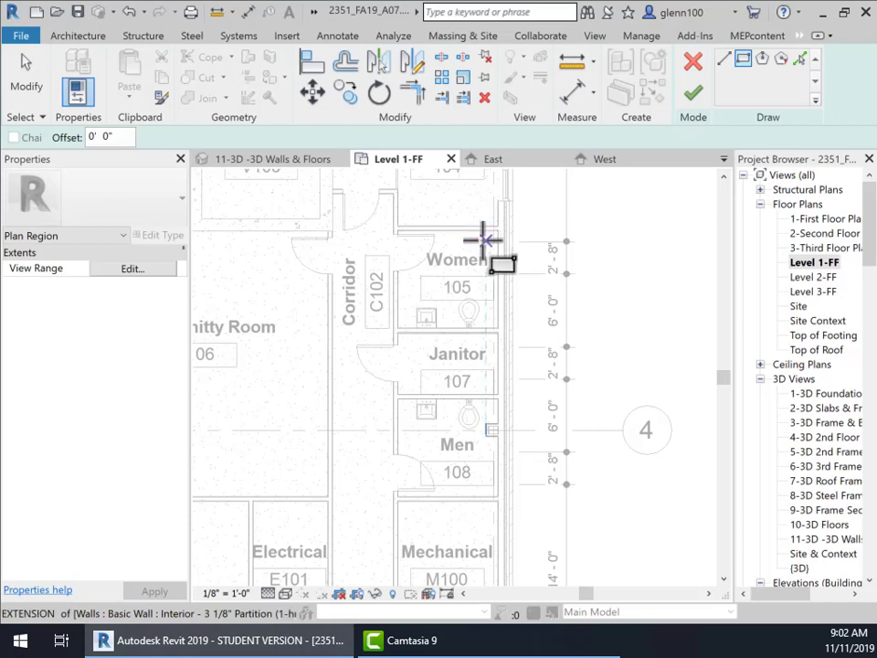
left_click(485, 231)
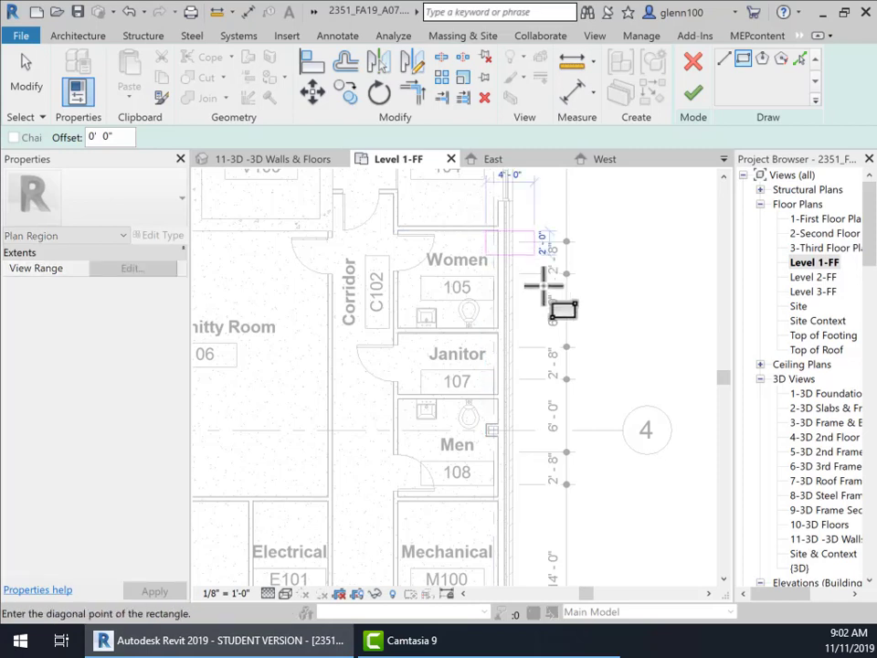
left_click(524, 494)
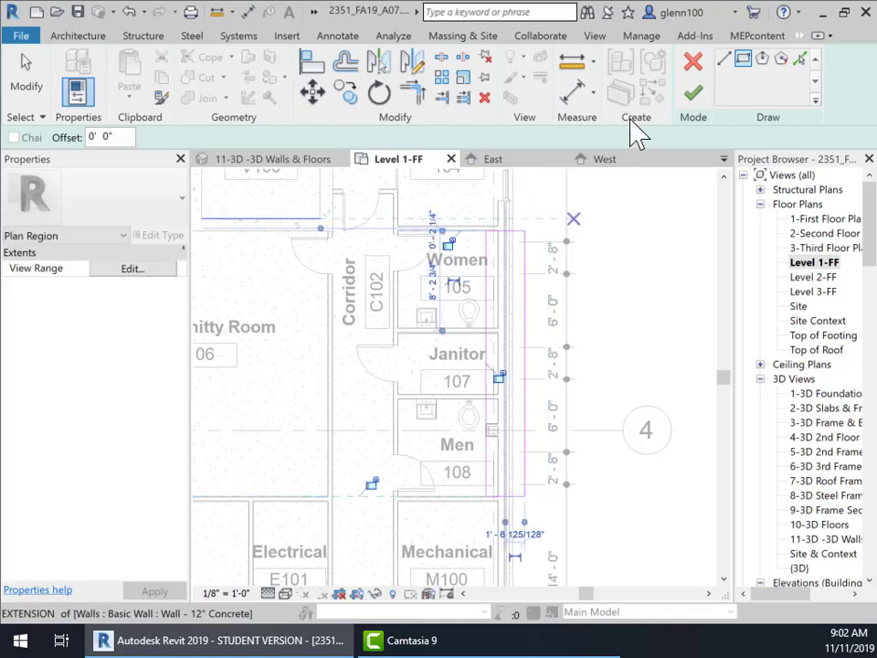
left_click(697, 92)
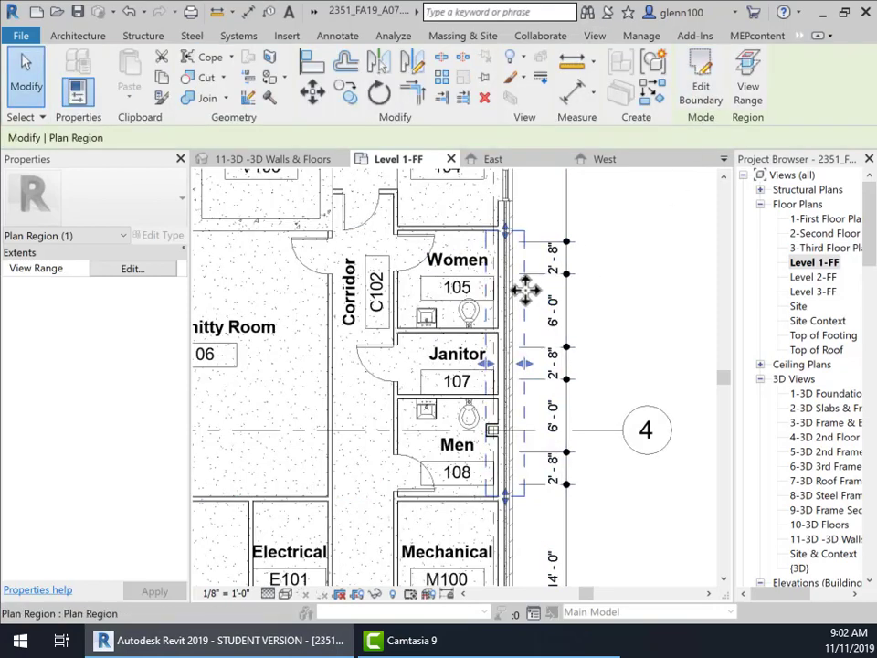
Step: Raise the cut plane offset in the new plan region's view range to the height of the exterior windows
left_click(751, 91)
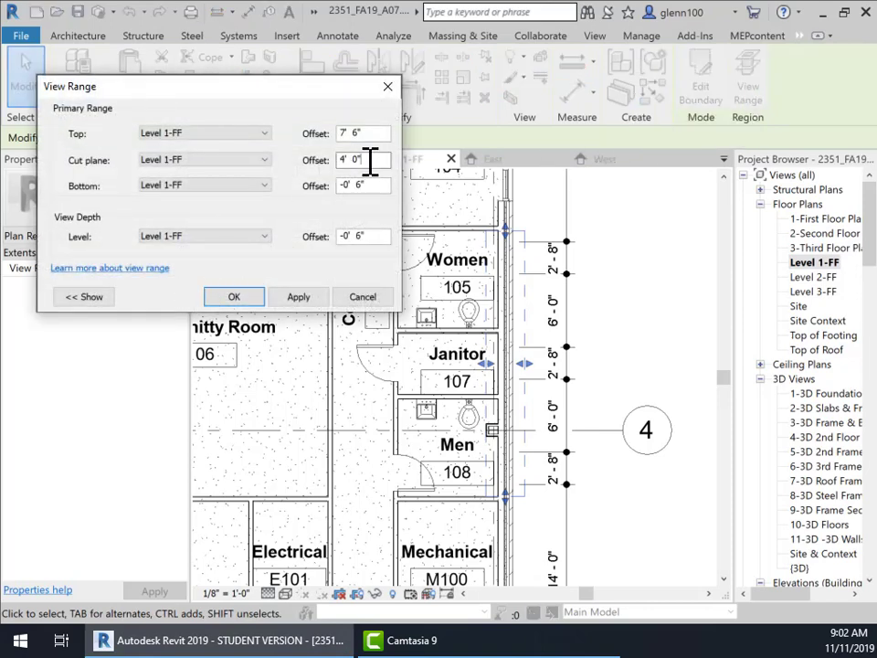
left_click_drag(373, 160, 337, 162)
key("Return")
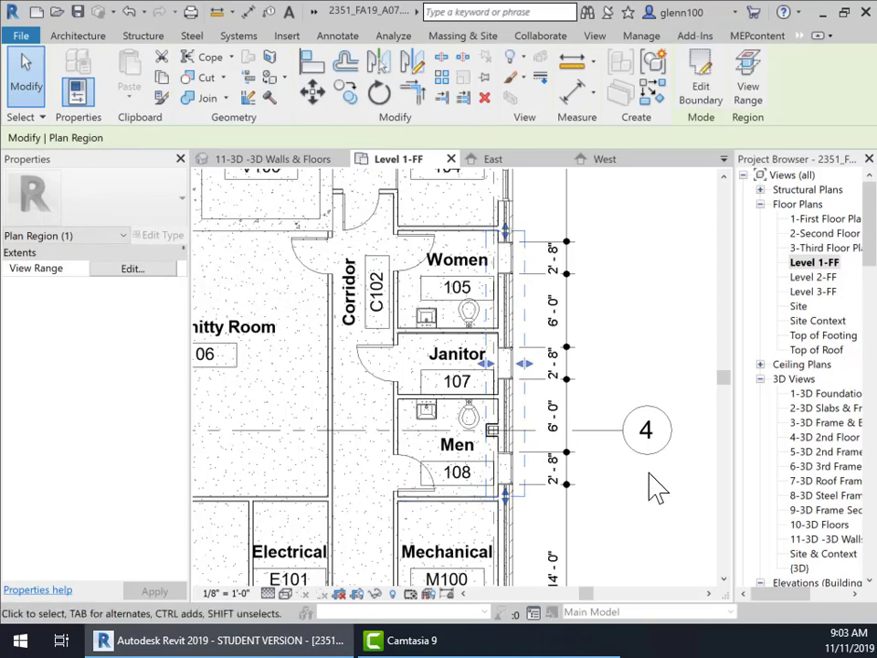
key("Escape")
Step: Pull the plan region's lower edge up to just below the window of the Men room
scroll(529, 466, "down", 3)
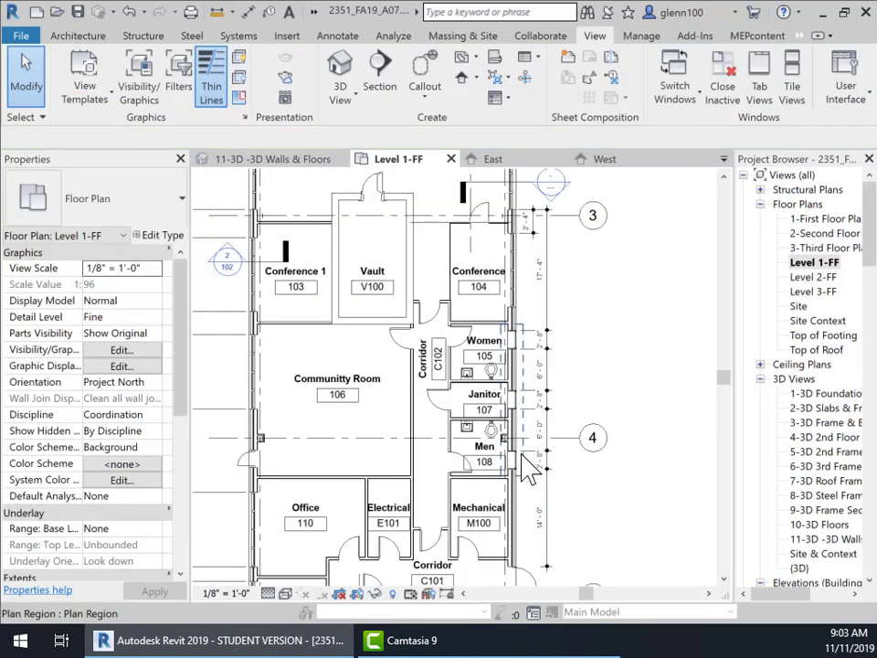
scroll(534, 494, "up", 4)
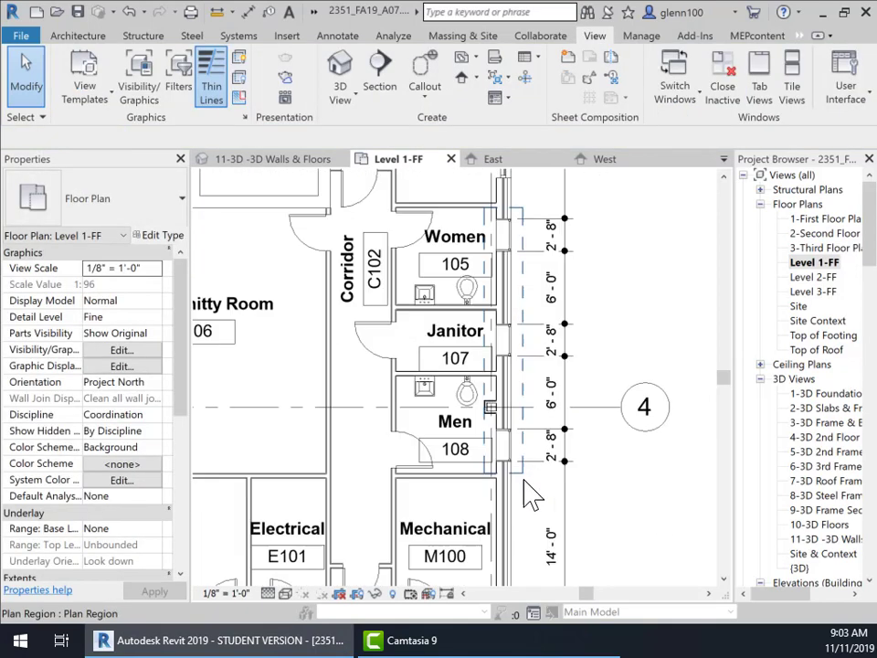
left_click(514, 470)
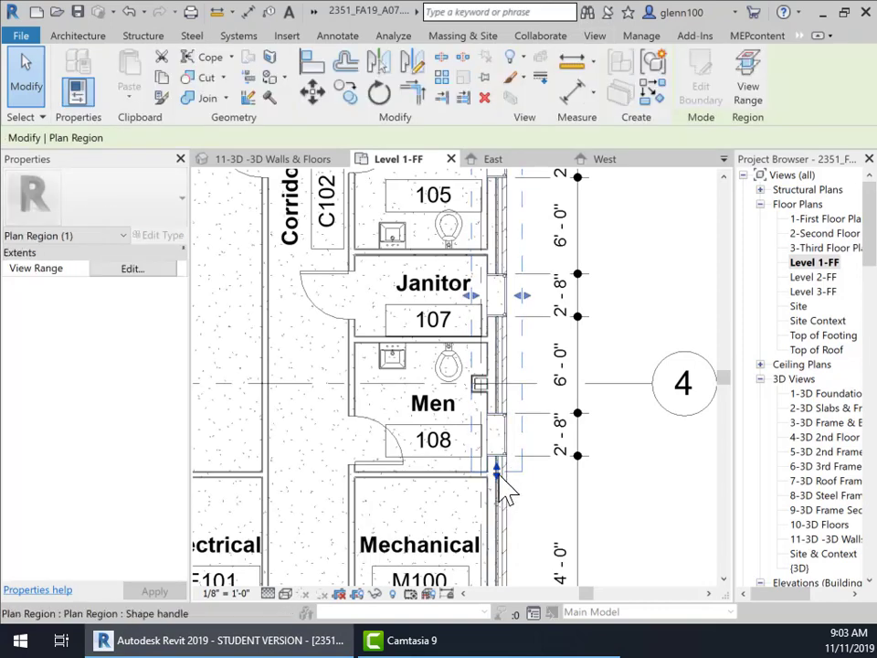
left_click_drag(496, 464, 526, 494)
scroll(526, 493, "up", 3)
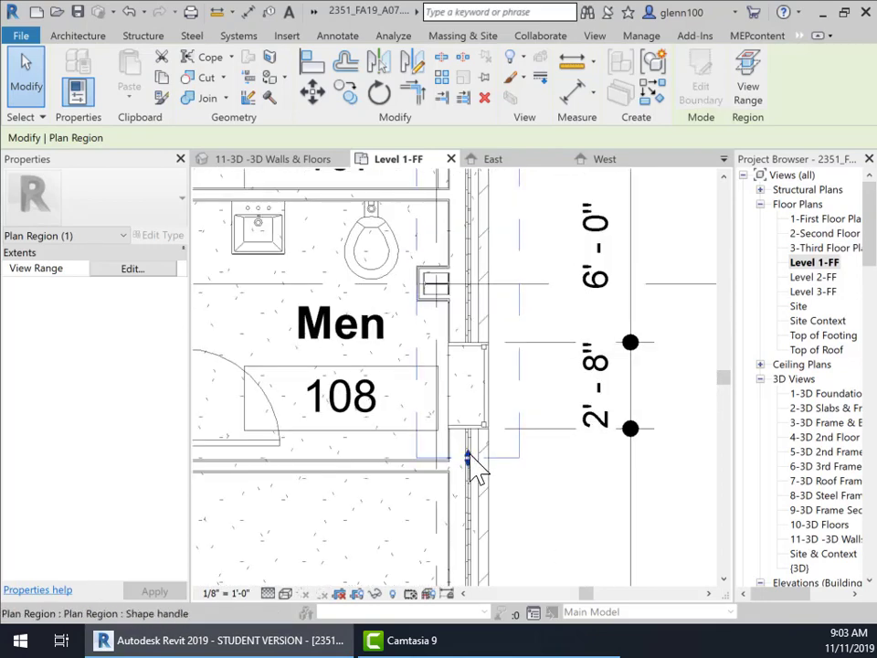
left_click_drag(475, 456, 473, 438)
scroll(473, 266, "down", 4)
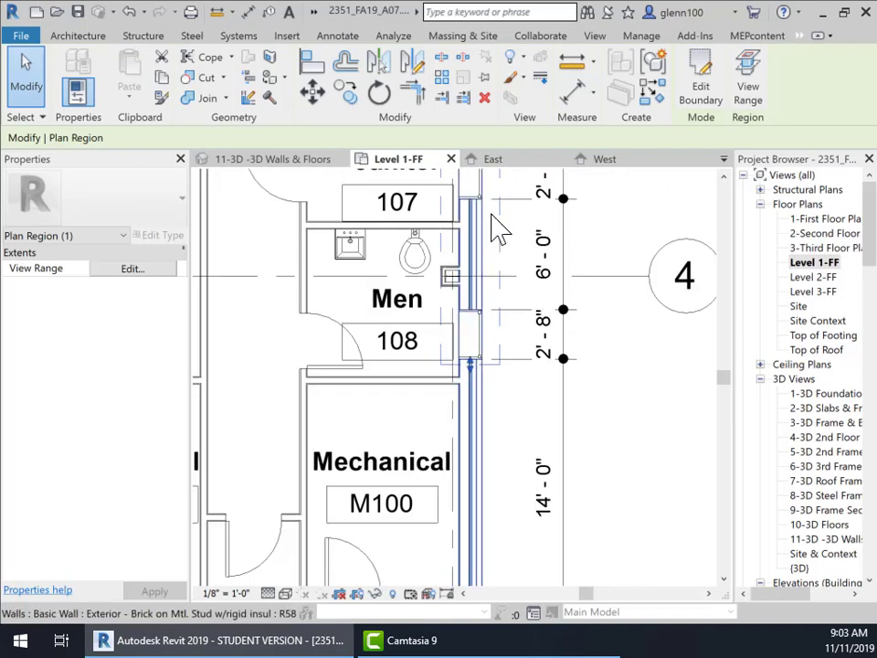
Step: Pull the plan region's upper edge down to just above the window of the Women room and deselect the region
middle_click_drag(517, 276, 519, 602)
scroll(519, 585, "down", 1)
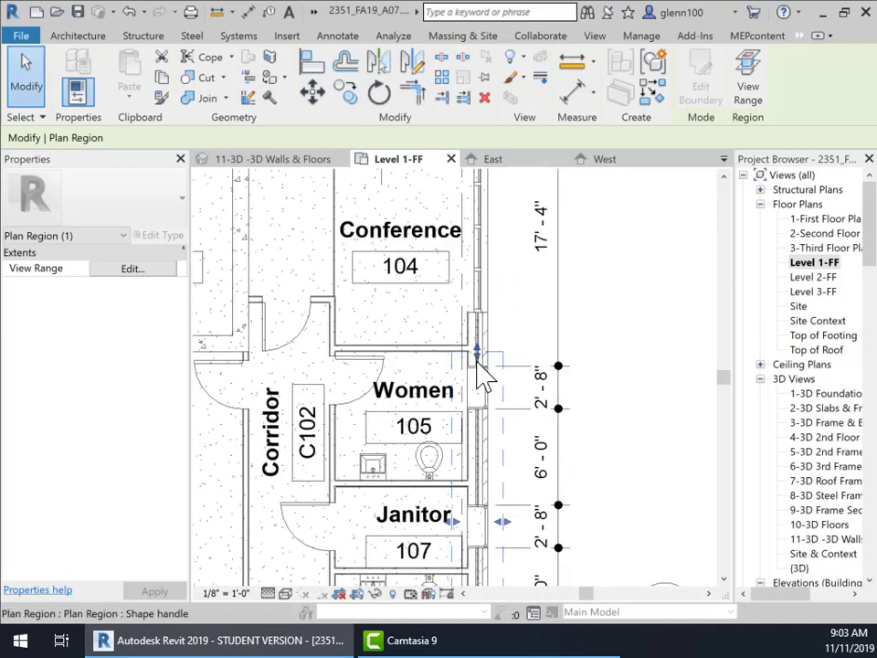
left_click_drag(477, 365, 489, 372)
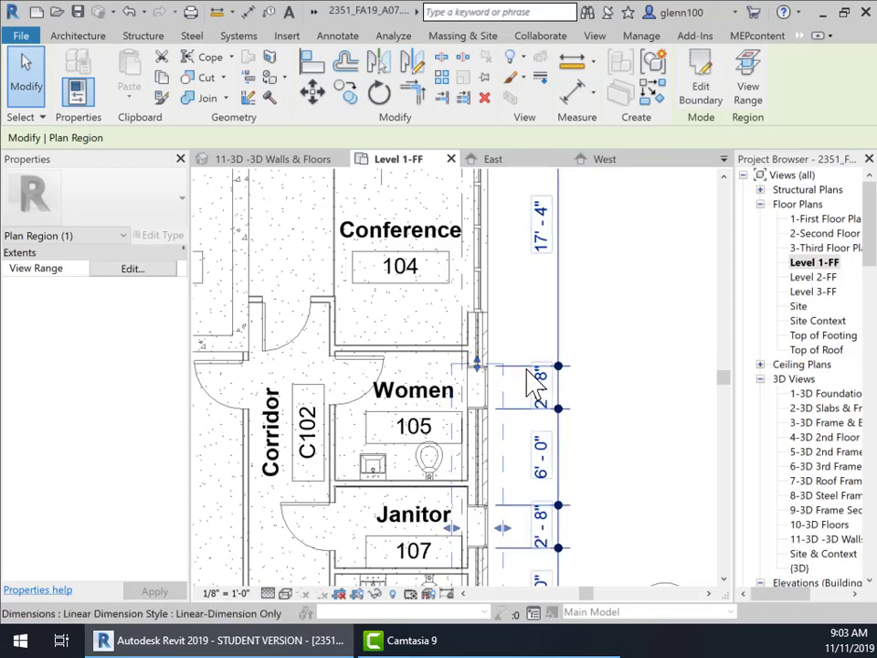
left_click(512, 443)
scroll(505, 427, "down", 4)
middle_click_drag(531, 454, 560, 311)
scroll(560, 312, "down", 1)
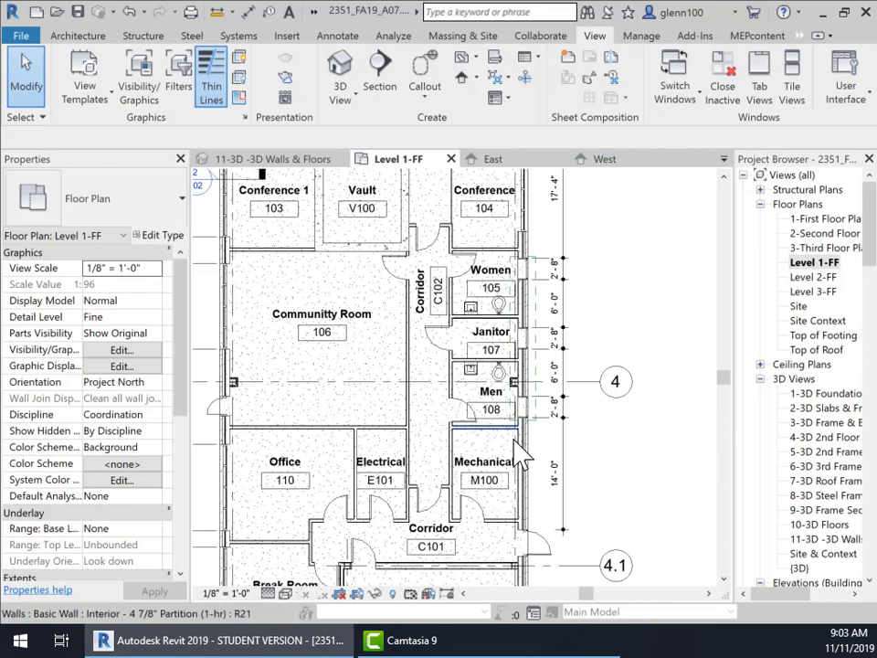
Step: Examine the end of the exterior brick wall where it meets the curtain wall between the Stair and the Lobby
scroll(498, 429, "down", 1)
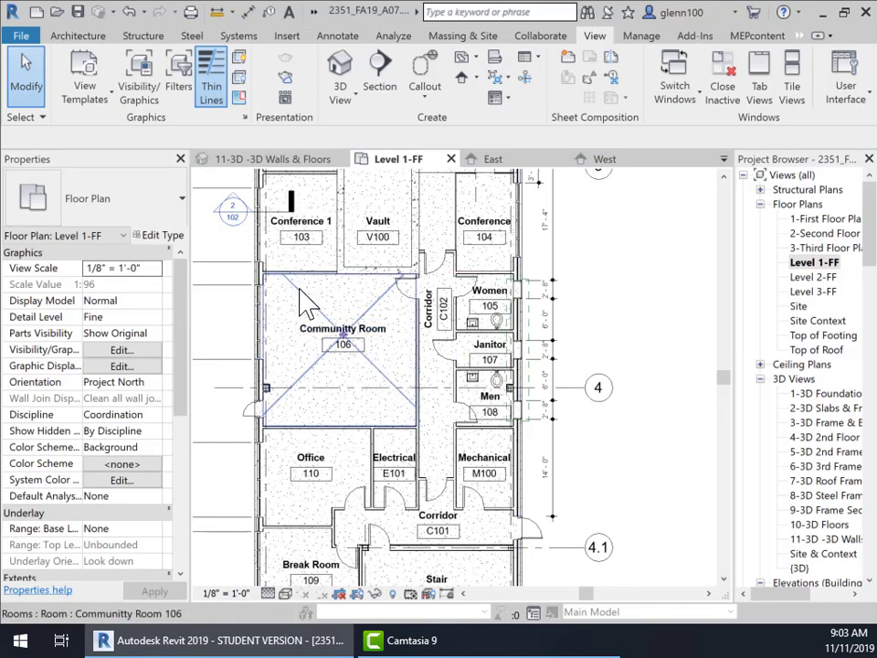
scroll(272, 286, "up", 2)
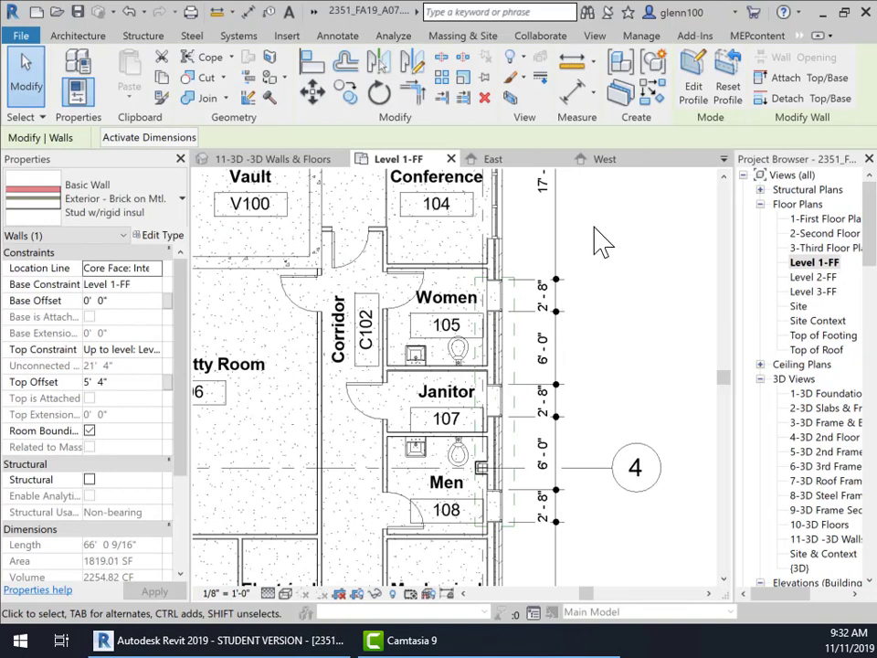
middle_click_drag(585, 286, 581, 509)
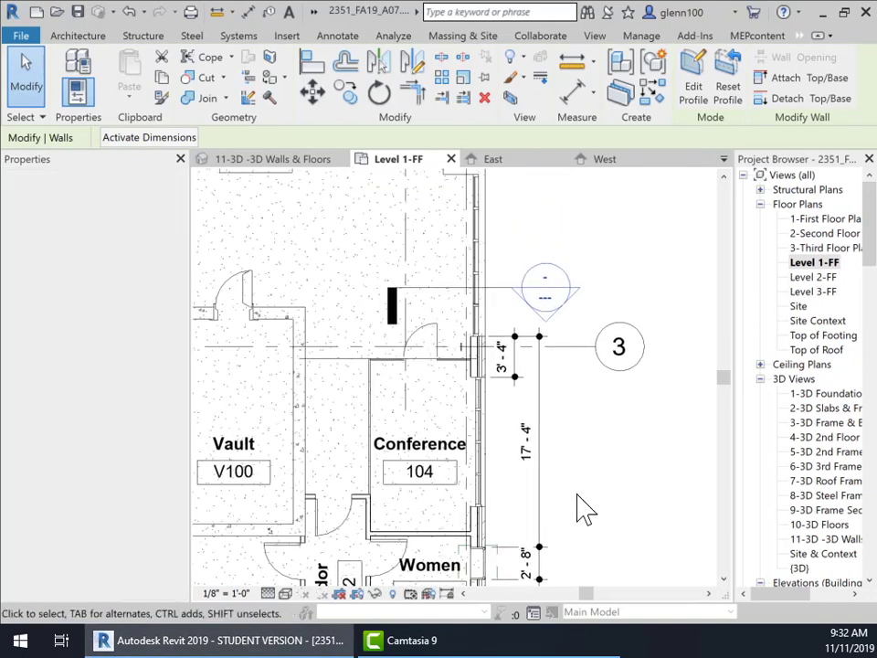
middle_click_drag(503, 249, 521, 507)
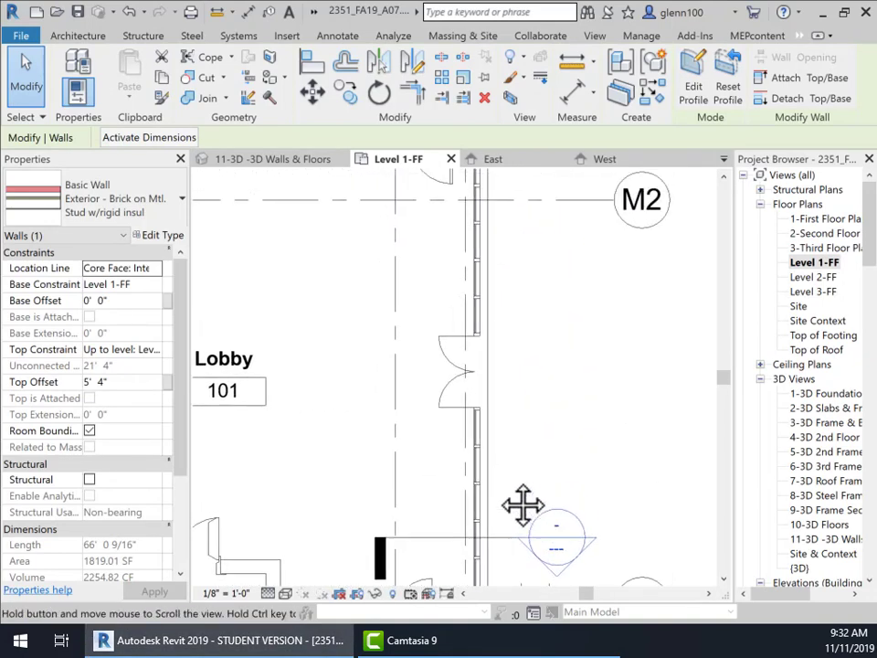
scroll(520, 507, "down", 2)
scroll(493, 242, "up", 3)
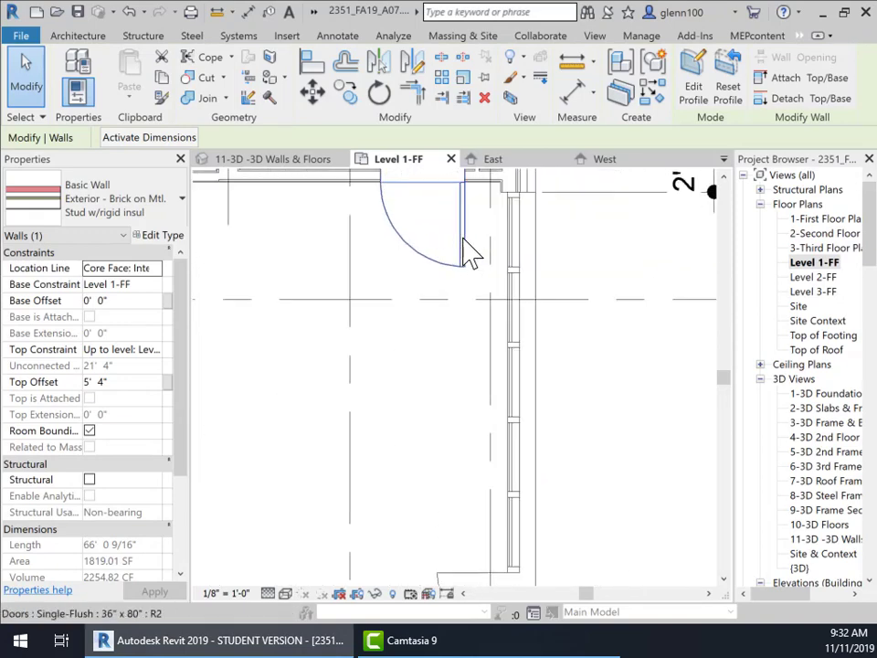
middle_click_drag(577, 249, 562, 417)
scroll(493, 361, "up", 4)
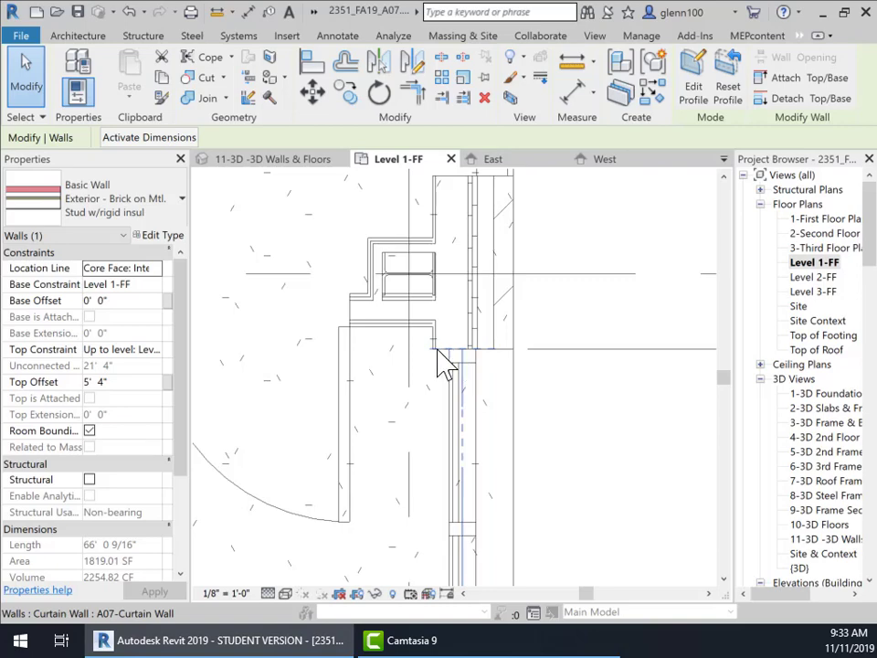
left_click(500, 407)
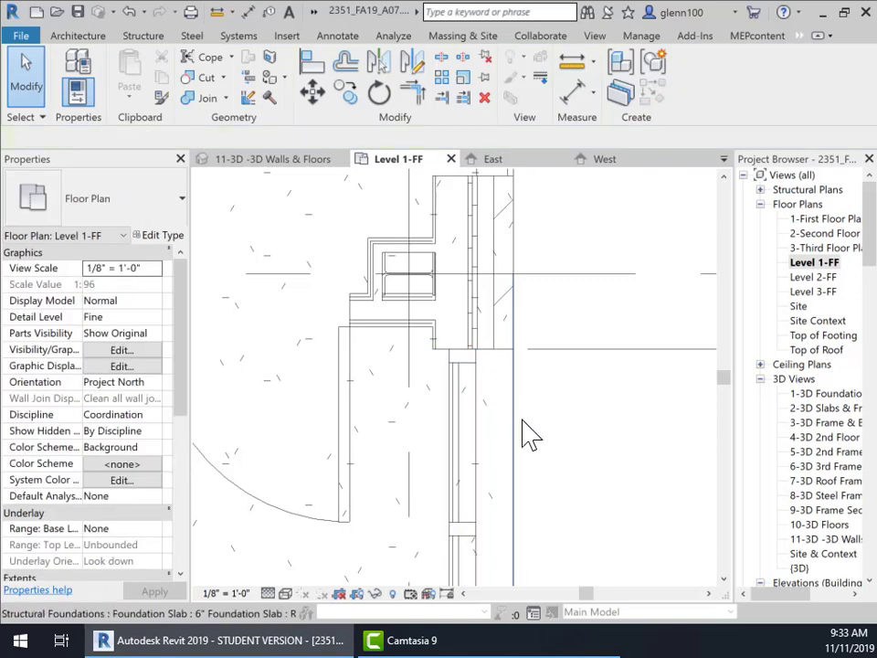
scroll(524, 419, "down", 2)
mouse_move(560, 418)
middle_mouse_down()
mouse_move(538, 352)
mouse_move(541, 298)
middle_mouse_up()
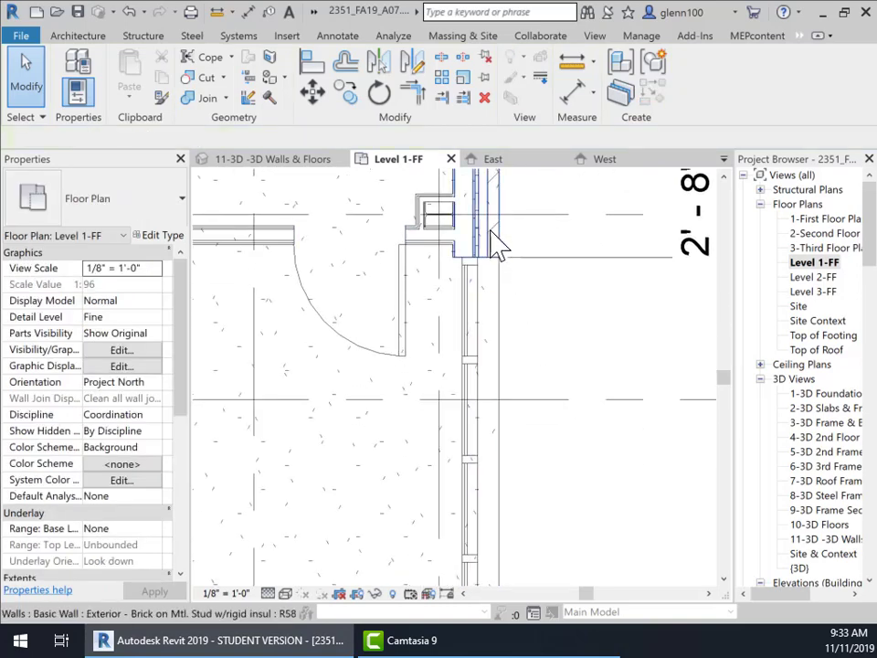
Step: Set Wrapping at Inserts to Both in the type properties of the Exterior - Brick on Mtl. Stud w/rigid insul wall
left_click(494, 246)
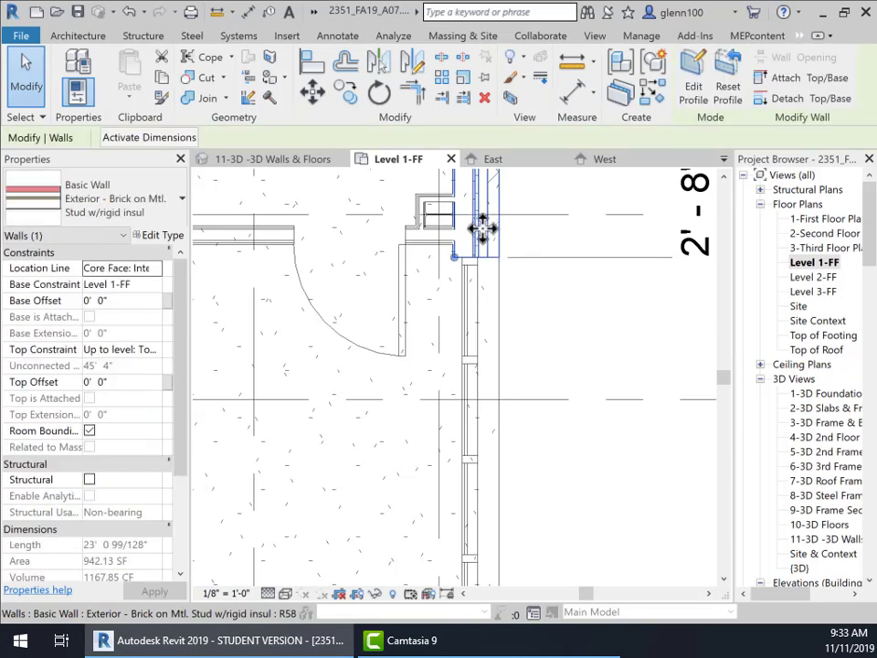
left_click(163, 236)
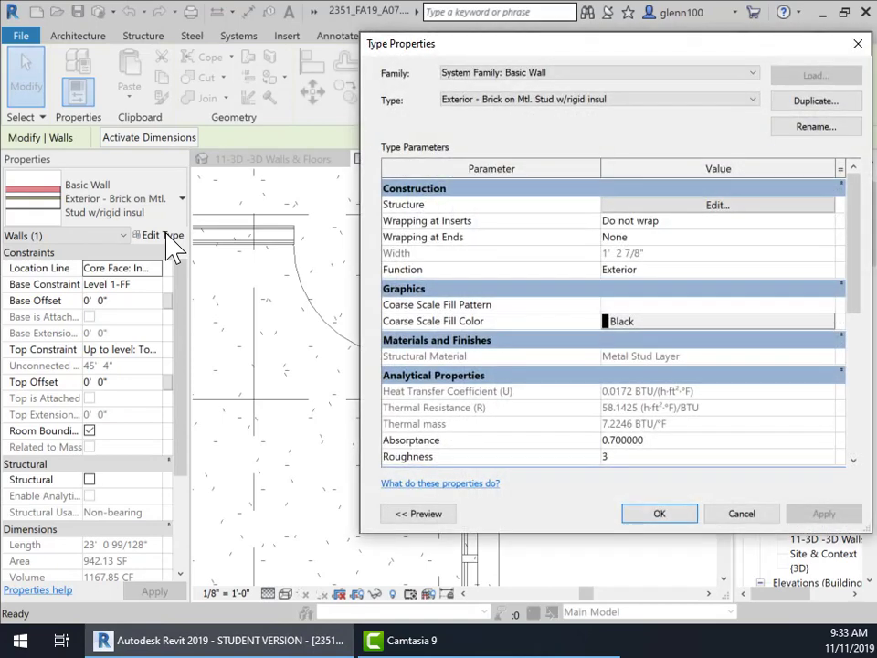
left_click_drag(672, 44, 455, 52)
left_click(429, 229)
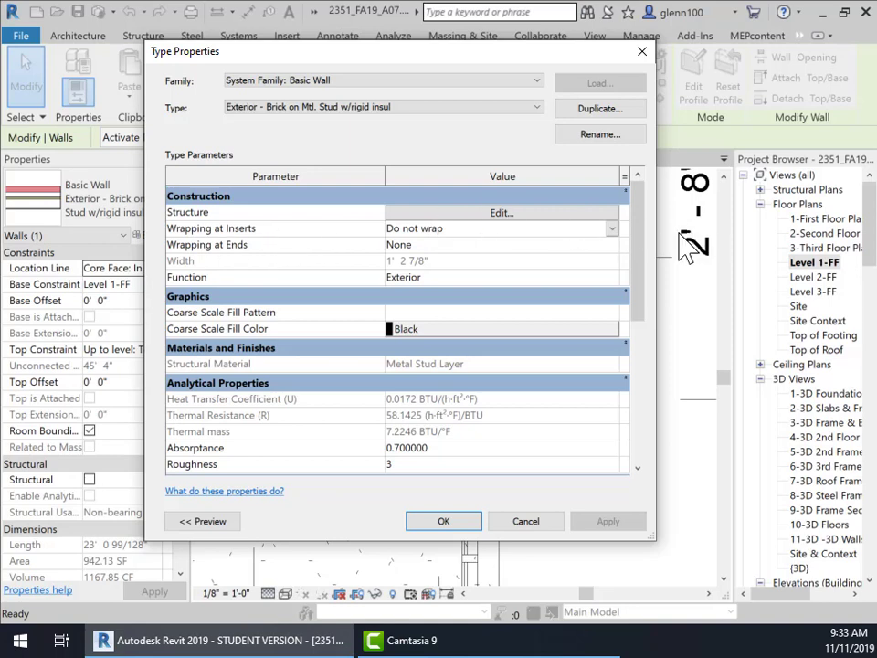
left_click(610, 228)
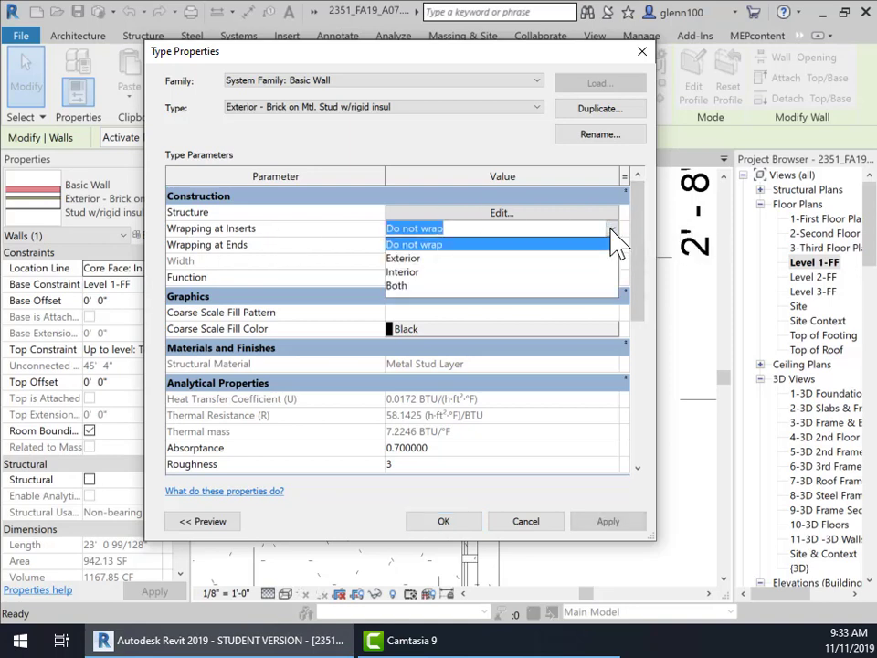
left_click(397, 285)
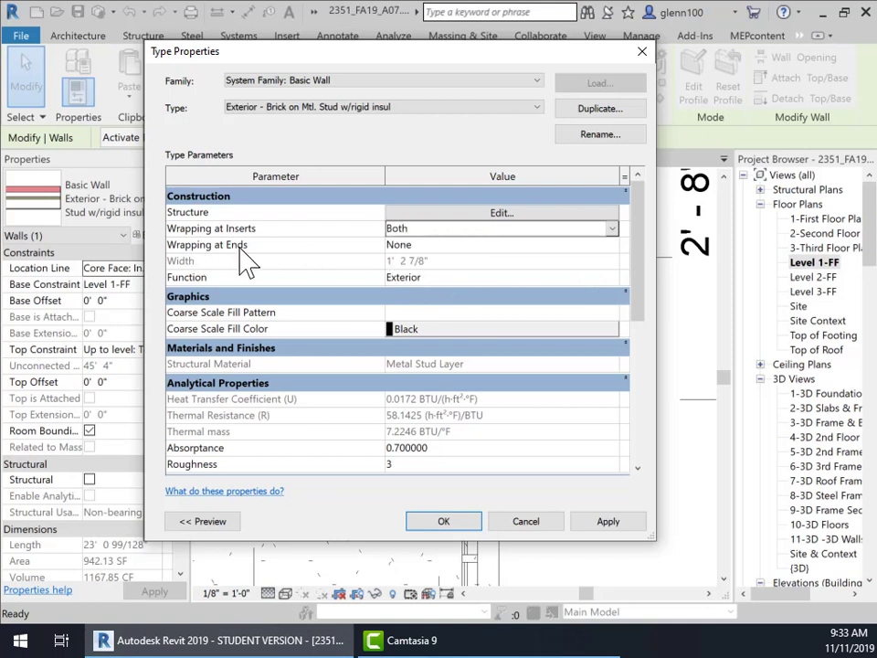
Step: Set the wall type's Wrapping at Ends to Exterior and accept the type properties
left_click(436, 244)
left_click(611, 244)
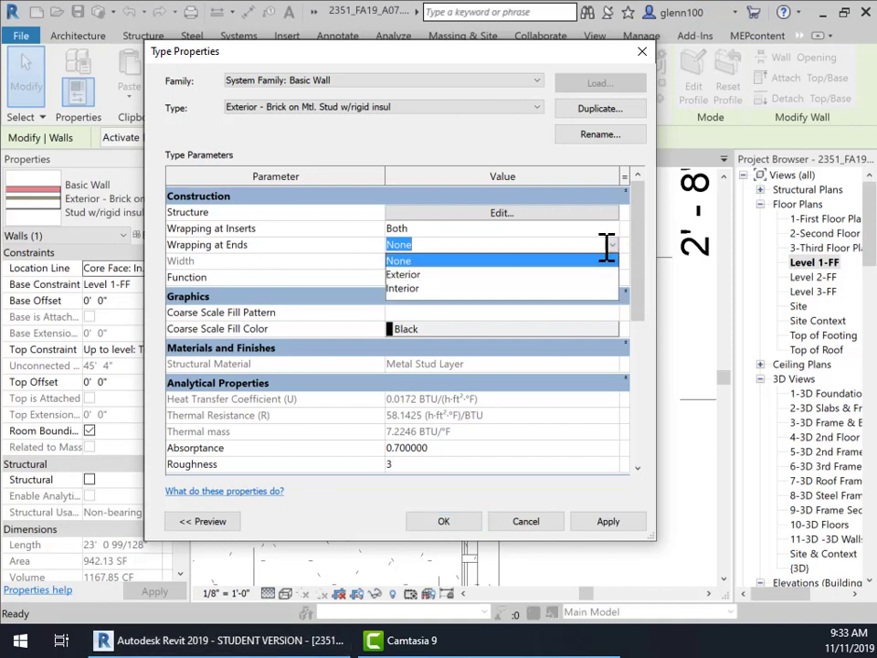
left_click(409, 274)
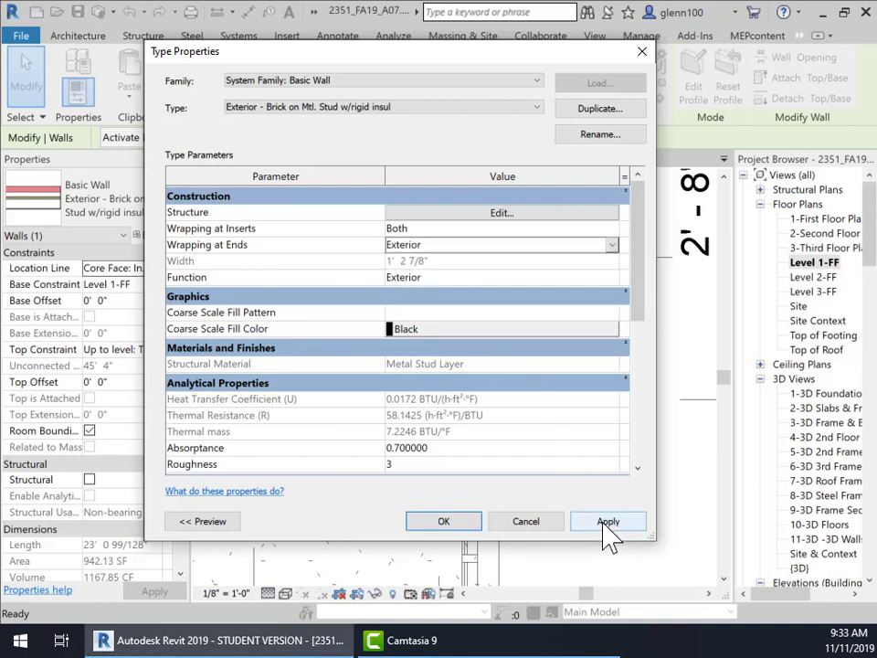
left_click(461, 521)
Step: Inspect the layer wrapping at the brick wall ends on both sides of the Lobby curtain wall, down to grid 3
scroll(498, 260, "up", 3)
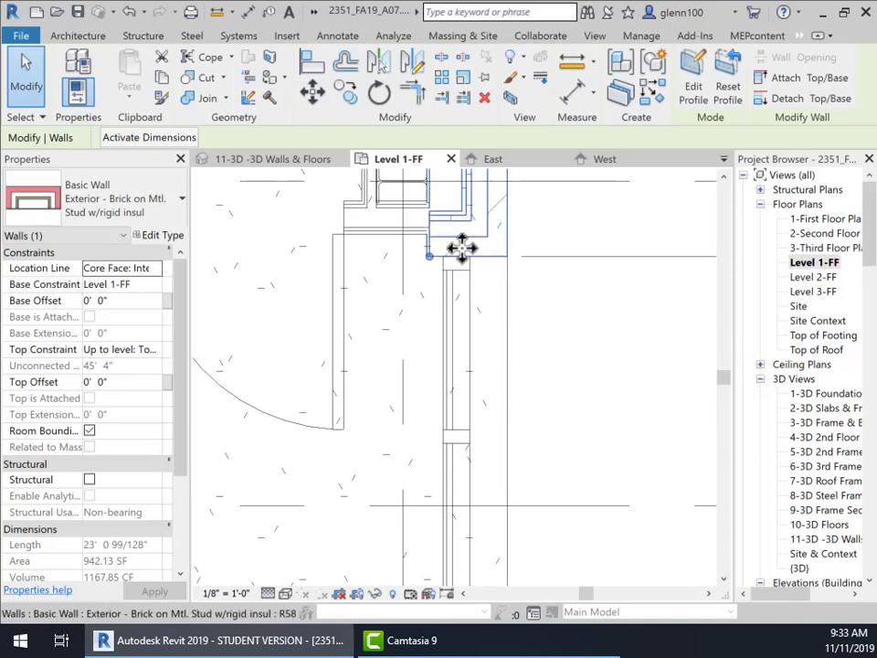
scroll(509, 333, "down", 2)
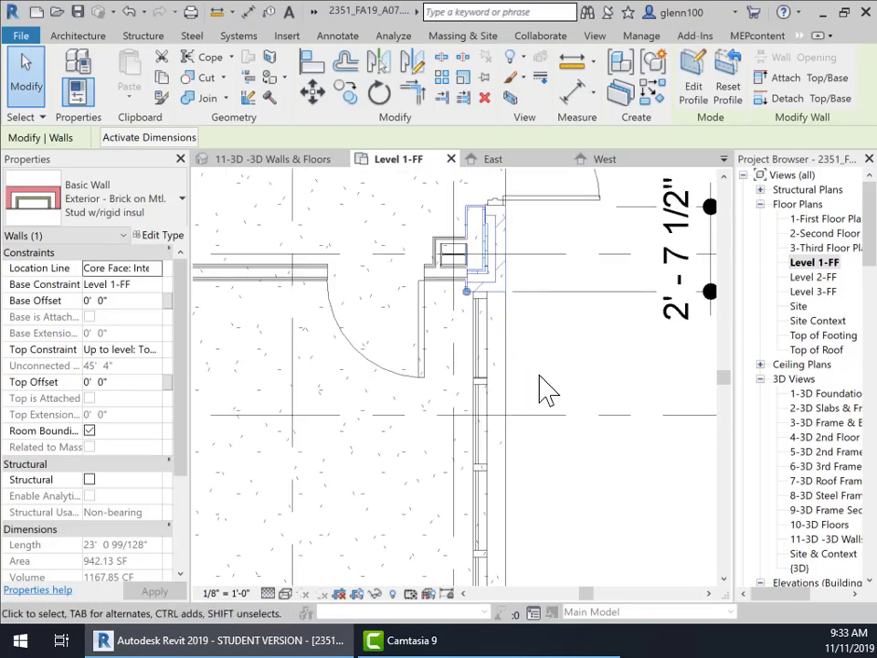
mouse_move(539, 406)
middle_mouse_down()
mouse_move(495, 476)
mouse_move(544, 264)
mouse_move(541, 441)
middle_mouse_up()
scroll(490, 512, "up", 3)
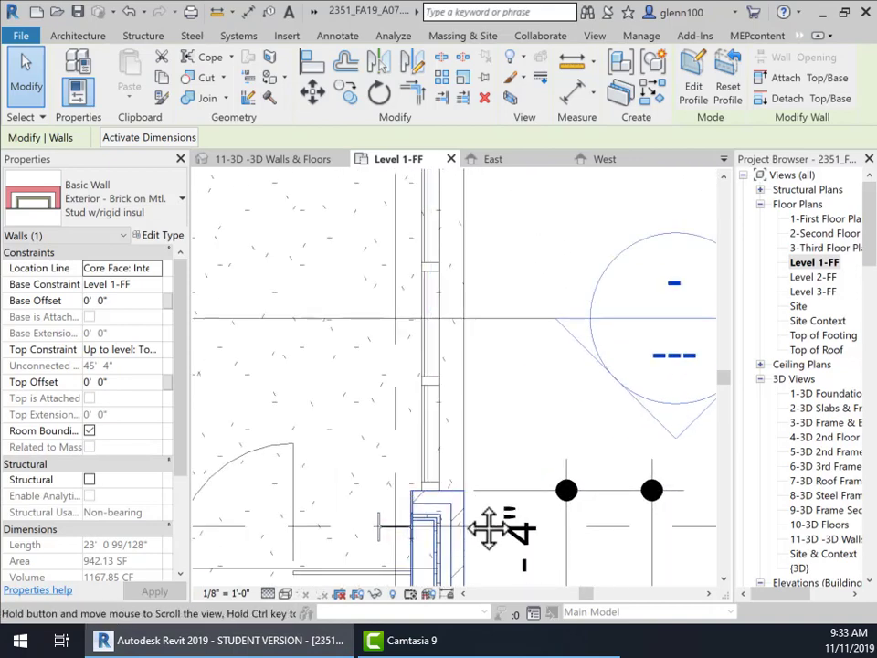
middle_click_drag(489, 524, 494, 263)
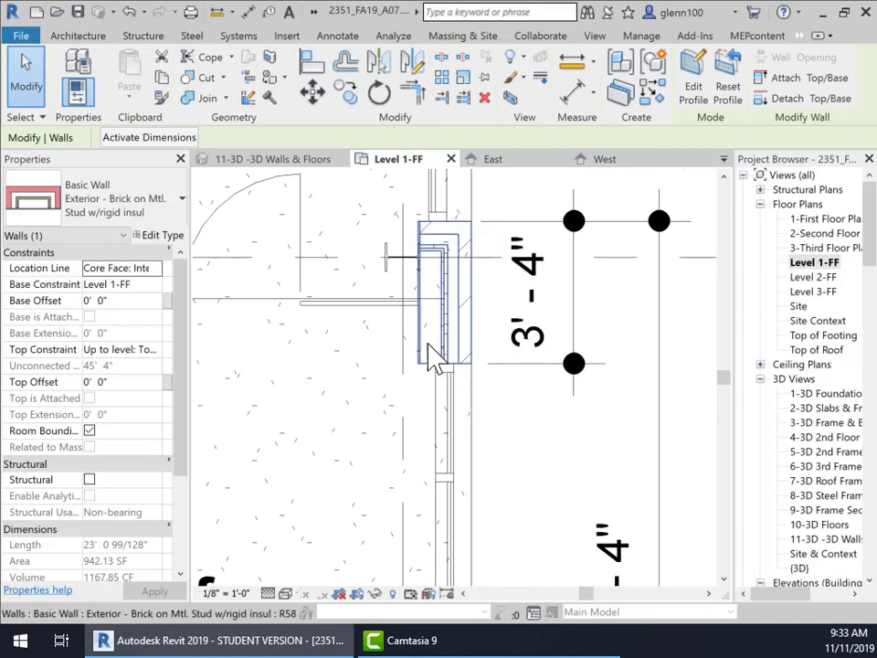
middle_click_drag(512, 429, 534, 345)
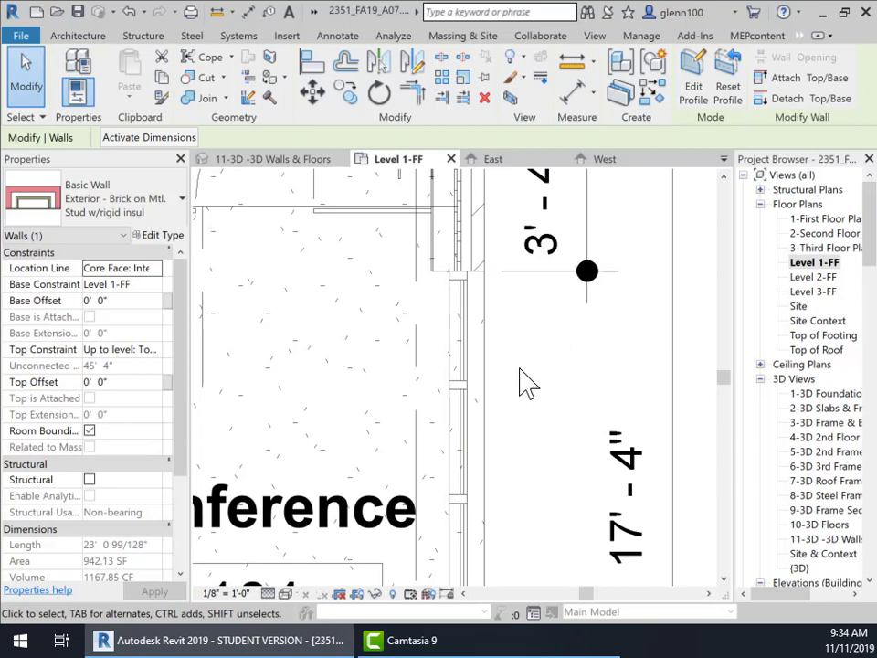
Step: Inspect how the exterior wall layers wrap at the window openings of the Women and Janitor rooms
scroll(521, 363, "down", 2)
mouse_move(529, 409)
middle_mouse_down()
mouse_move(536, 333)
mouse_move(517, 199)
middle_mouse_up()
middle_click_drag(528, 374, 493, 250)
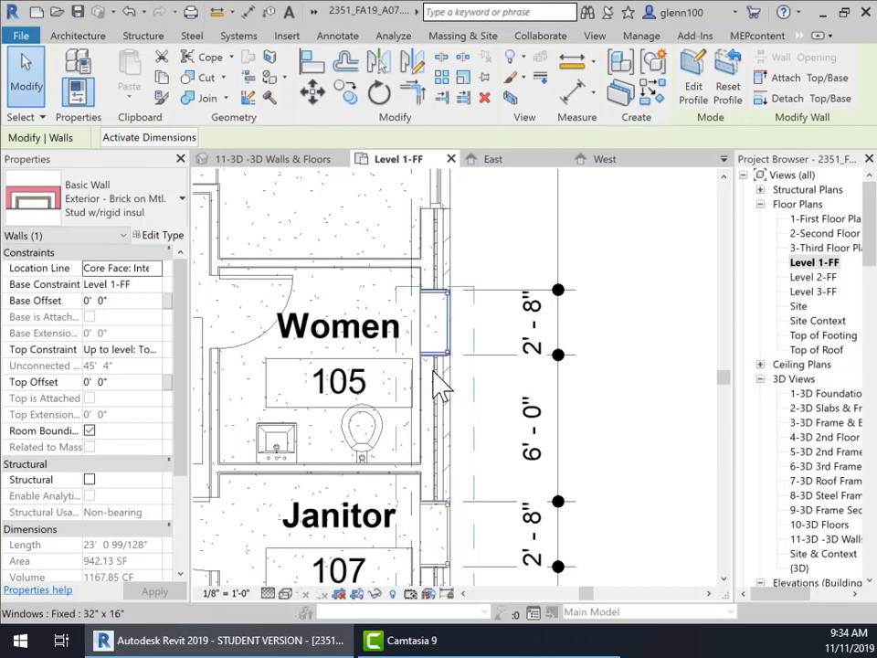
scroll(436, 384, "up", 1)
scroll(436, 384, "up", 3)
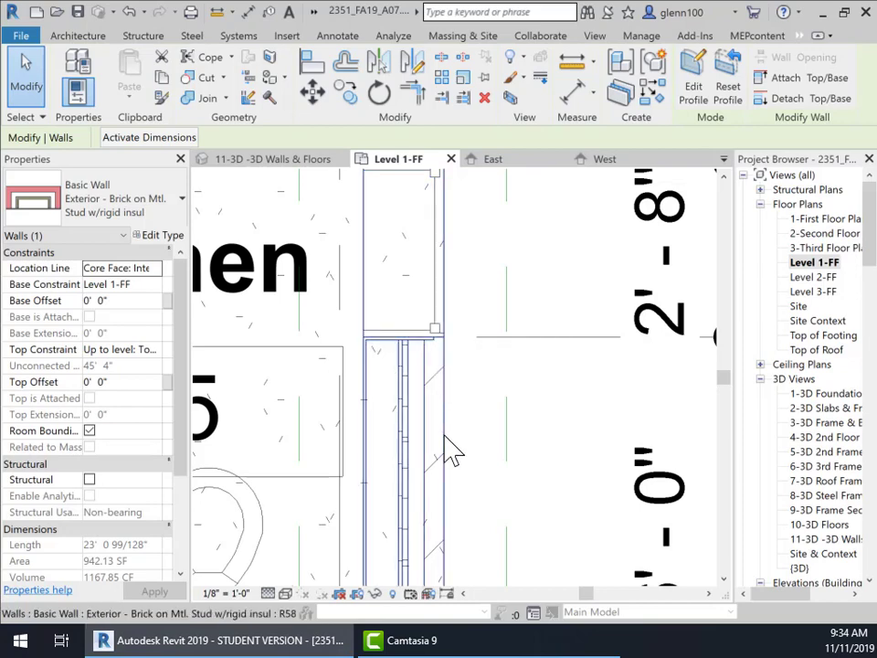
scroll(443, 442, "down", 3)
middle_click_drag(442, 452, 411, 193)
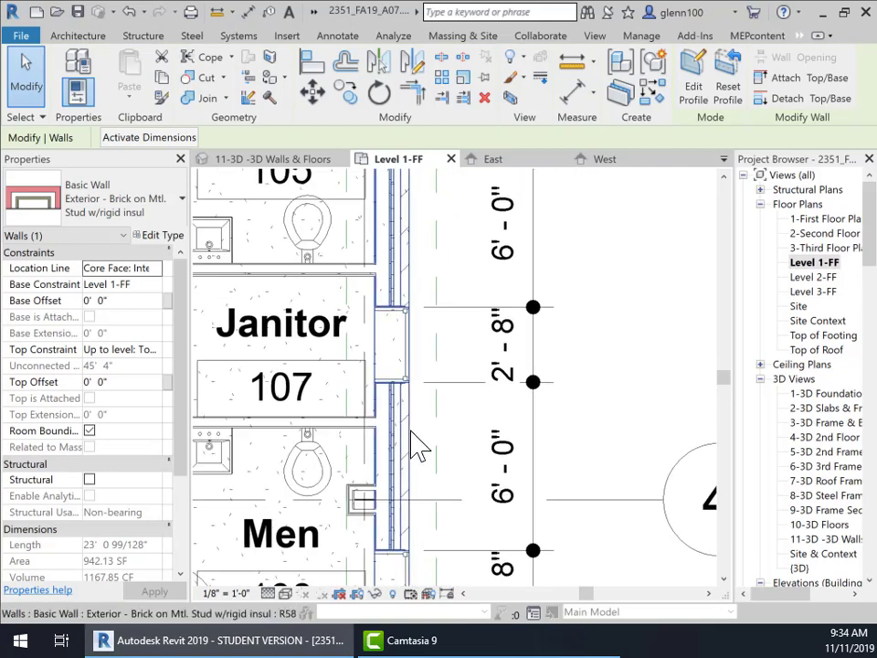
Step: Inspect the wall layer wrapping at the exterior door of Corridor C101 beside the Mechanical room
middle_click_drag(411, 446, 456, 169)
middle_click_drag(471, 415, 488, 72)
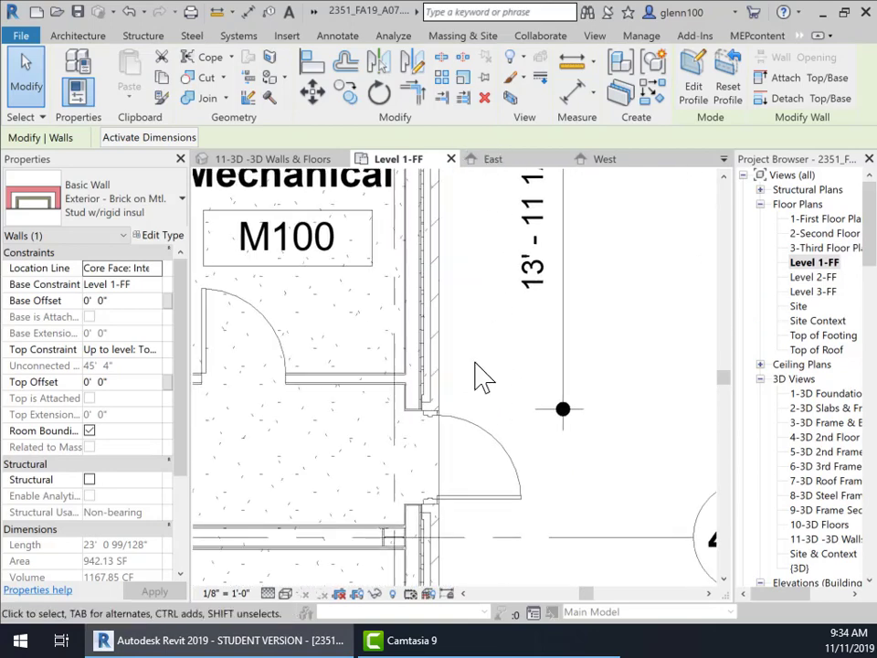
scroll(424, 420, "up", 4)
scroll(415, 404, "up", 1)
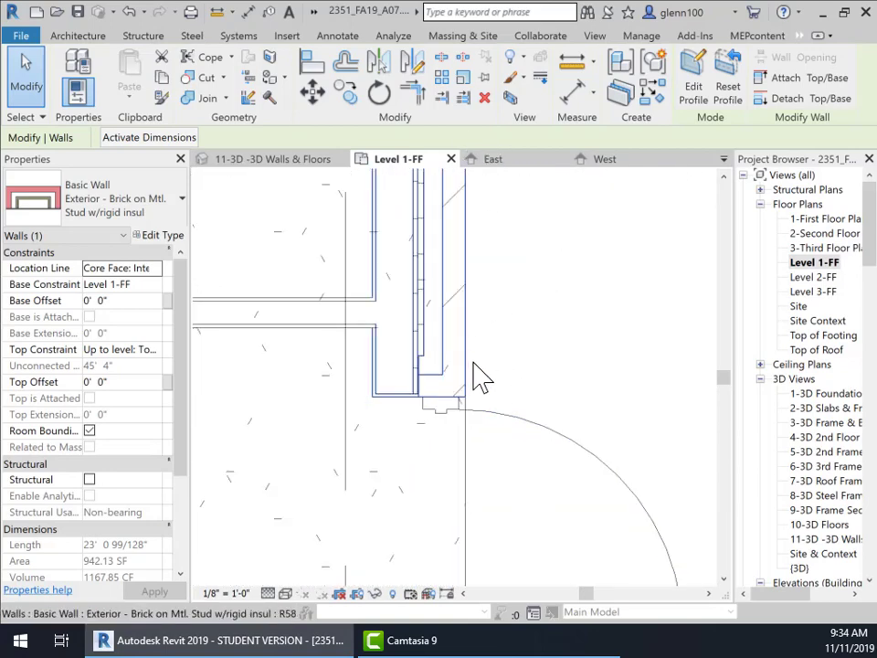
scroll(342, 460, "down", 5)
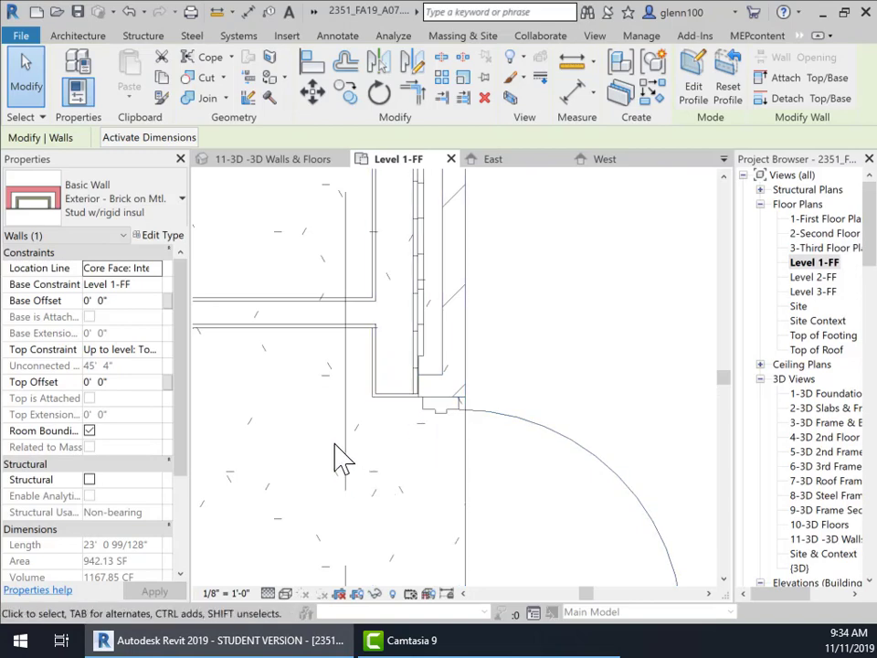
Step: Select the A07-Storefront-32x32 curtain wall at Conference 1 and inspect how it meets the adjoining exterior walls
middle_click_drag(250, 385, 556, 399)
scroll(342, 382, "down", 4)
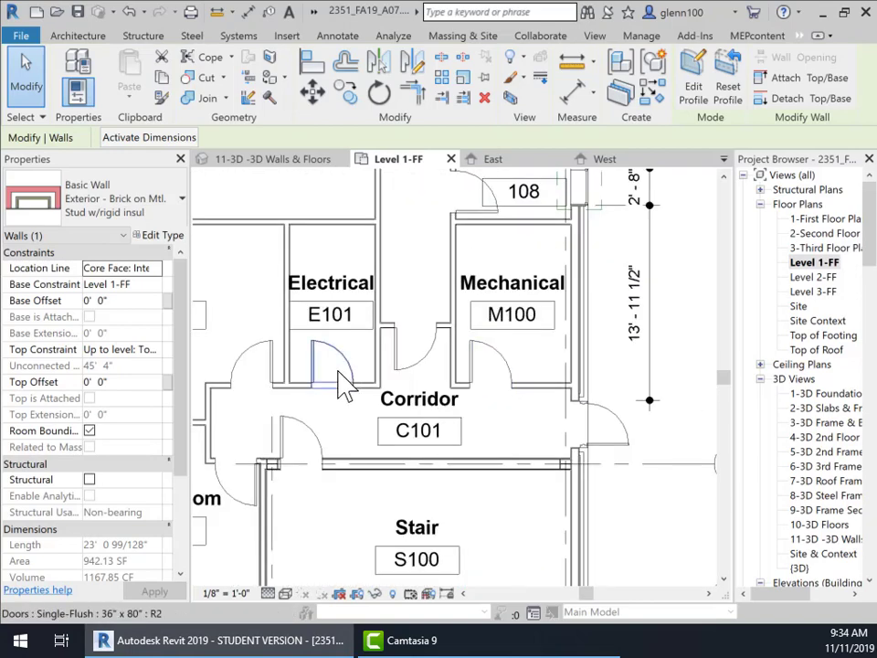
middle_click_drag(338, 388, 489, 402)
scroll(459, 384, "down", 2)
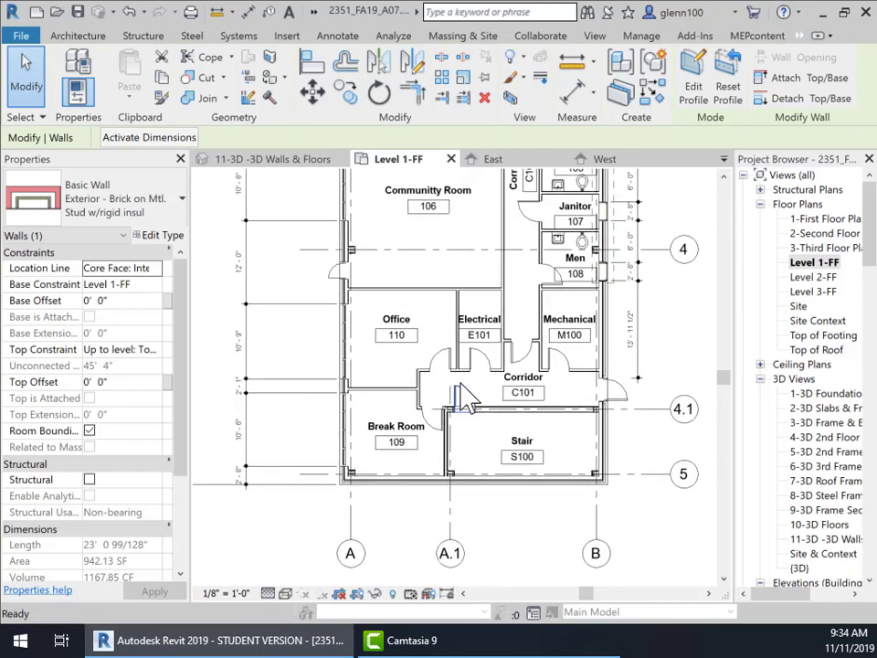
middle_click_drag(367, 315, 319, 522)
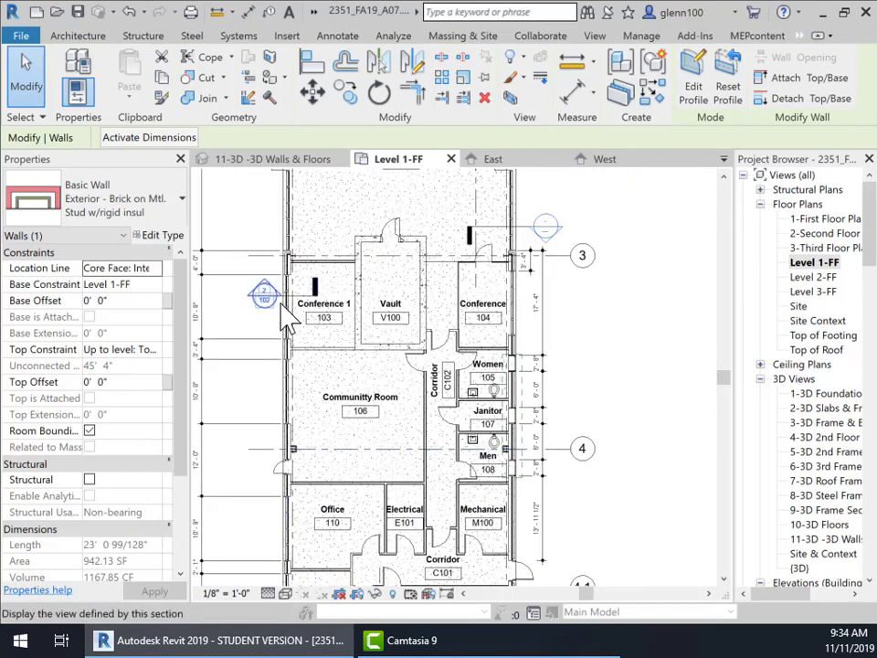
scroll(284, 299, "up", 4)
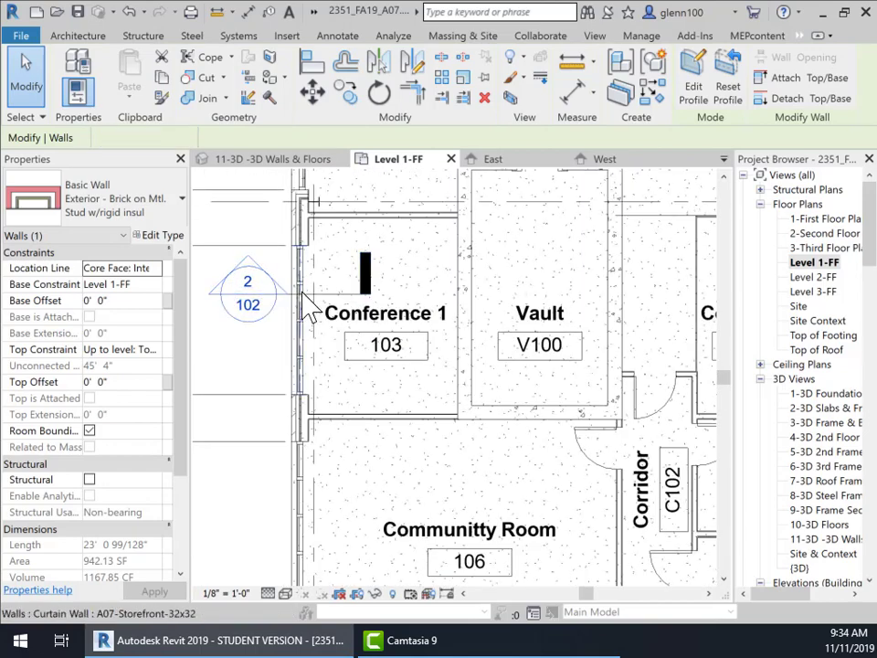
left_click(300, 291)
scroll(305, 274, "up", 3)
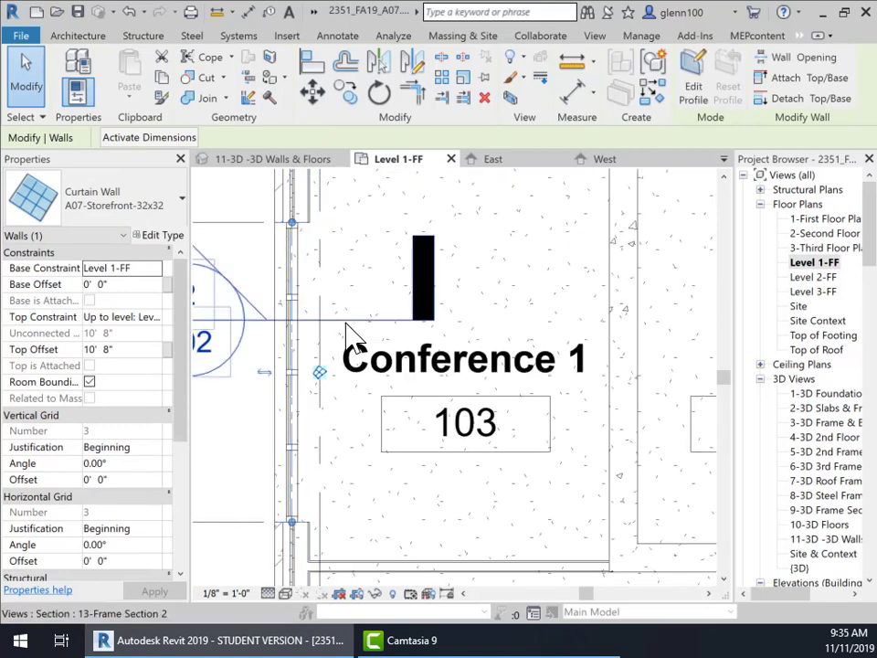
scroll(383, 318, "down", 3)
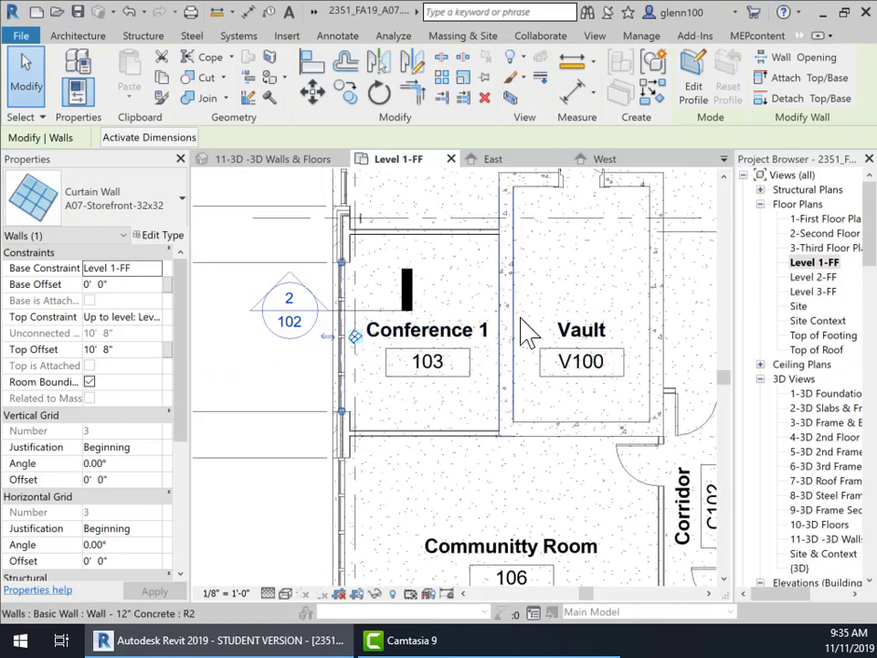
Step: Duplicate the Level 1-FF floor plan view with detailing
scroll(526, 335, "down", 2)
scroll(530, 332, "down", 4)
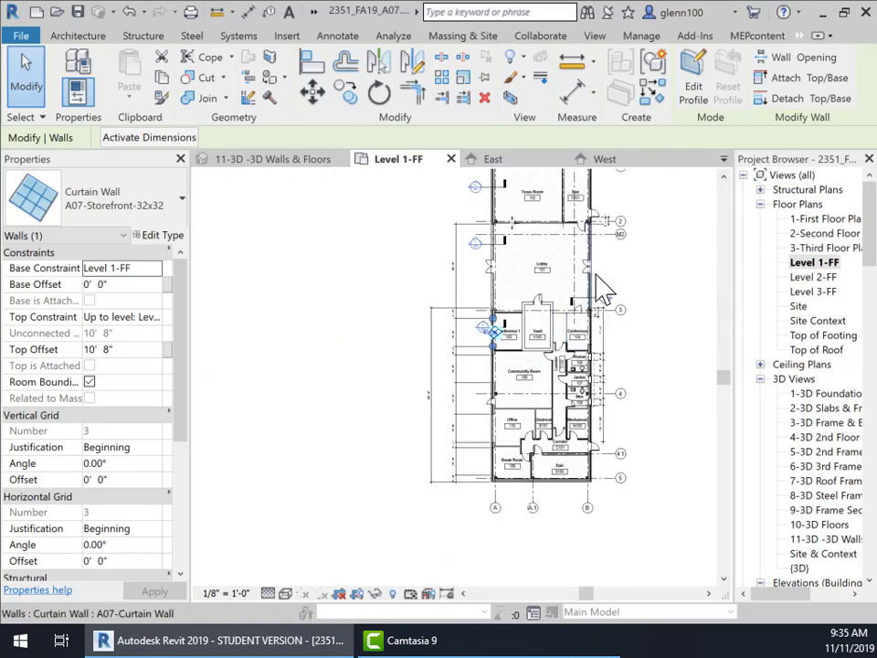
middle_click_drag(612, 279, 522, 343)
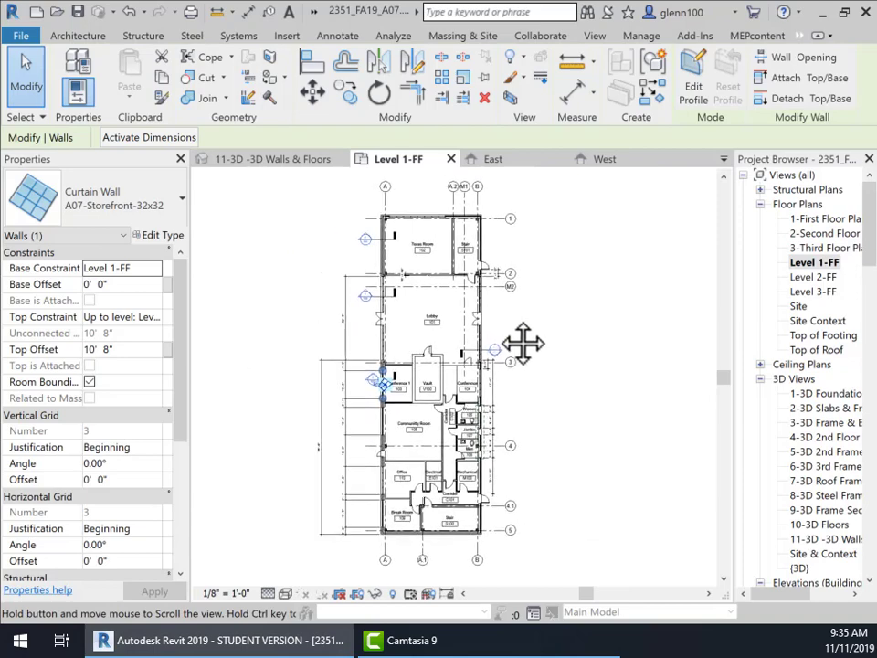
right_click(815, 263)
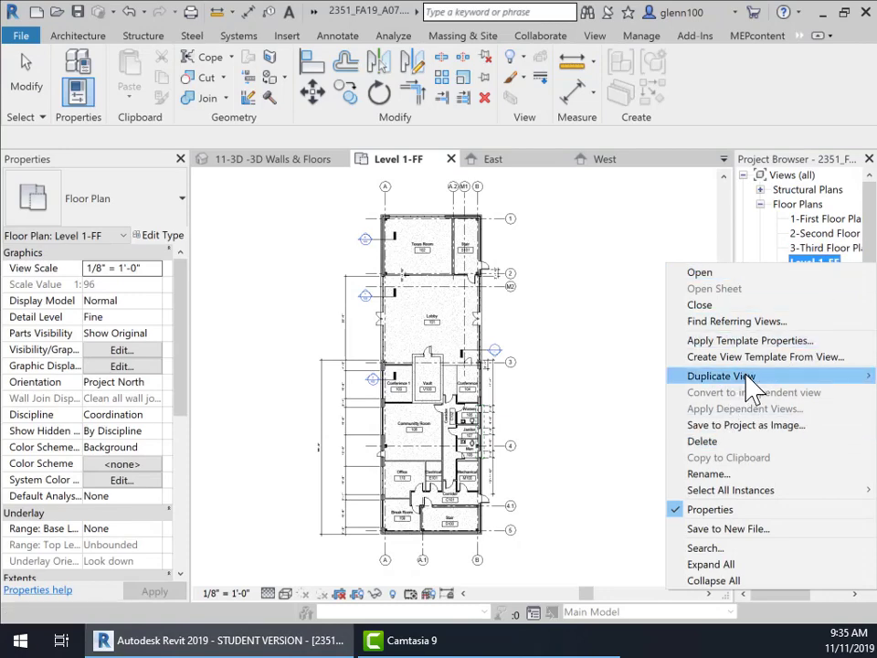
mouse_move(751, 384)
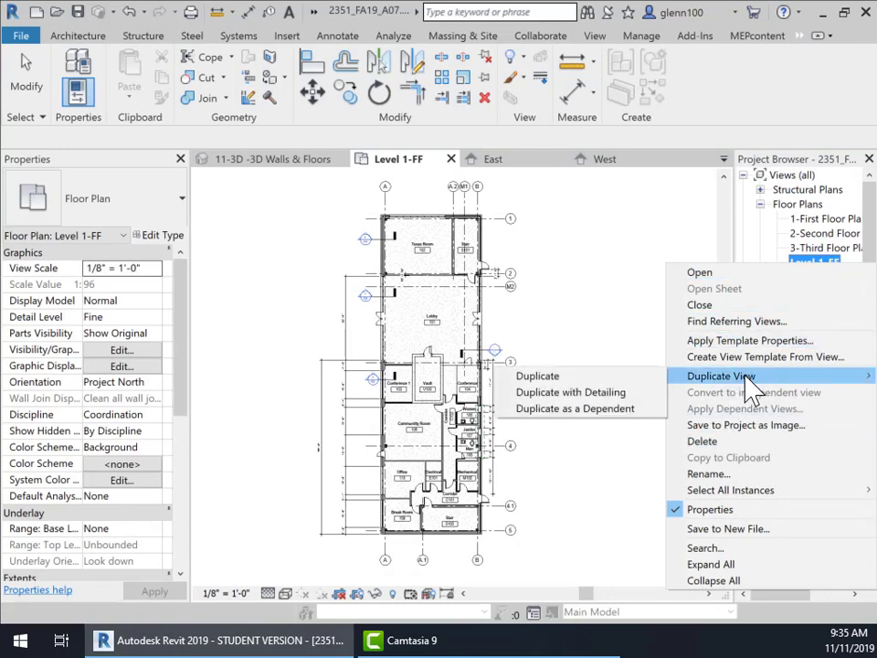
left_click(569, 394)
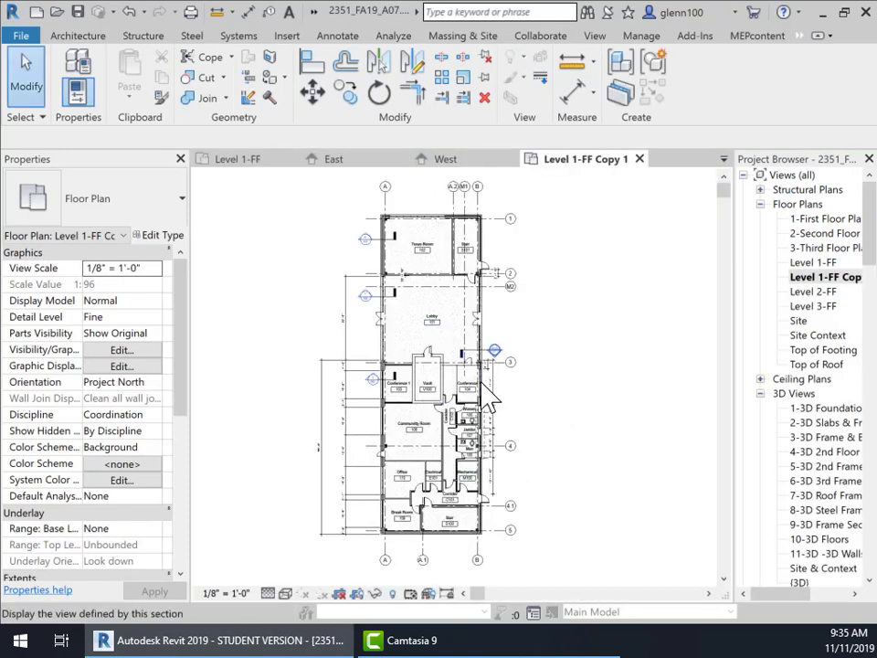
Step: Rename the duplicated floor plan view as 4-First Floor-A07
left_click(838, 278)
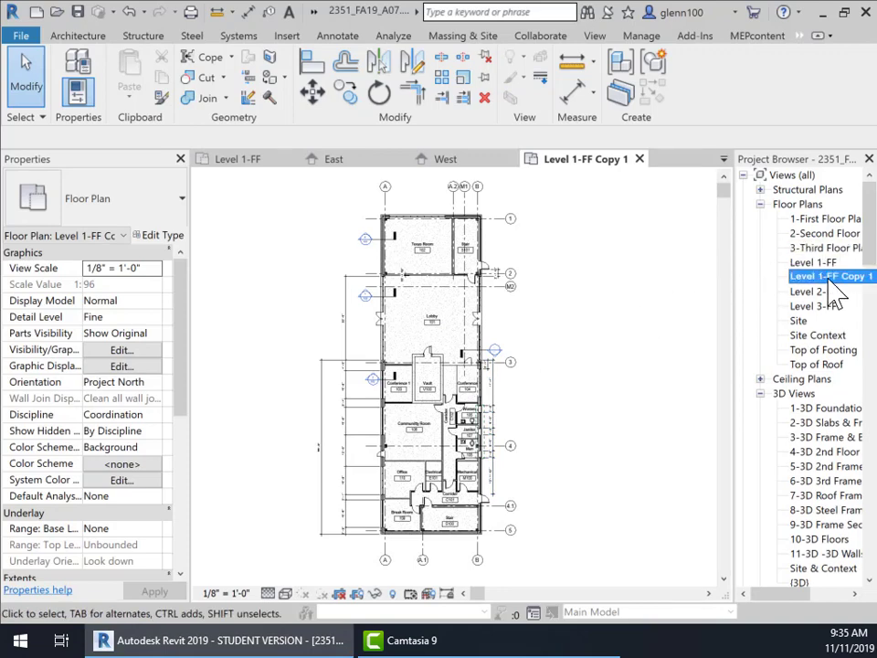
right_click(838, 278)
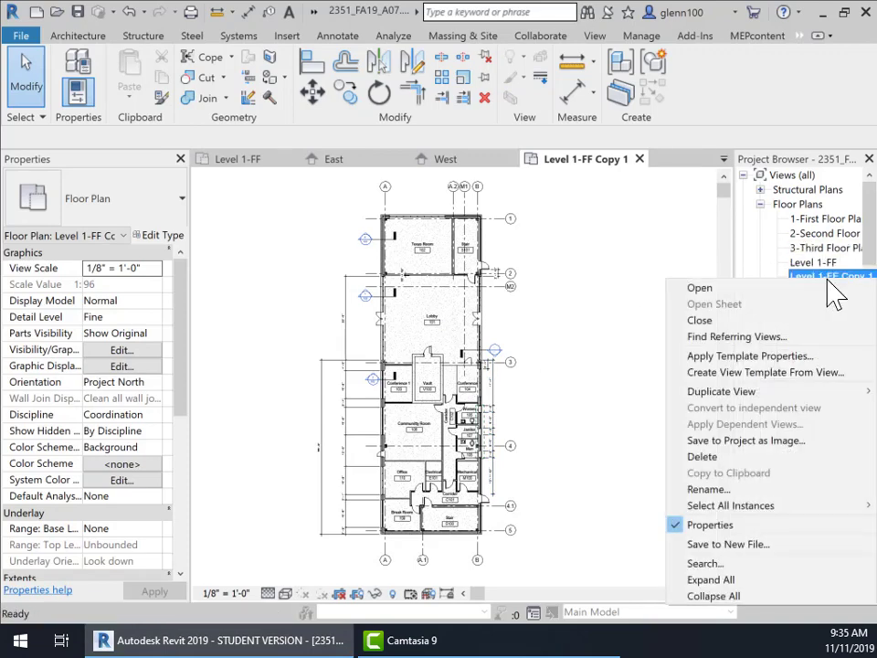
left_click(703, 489)
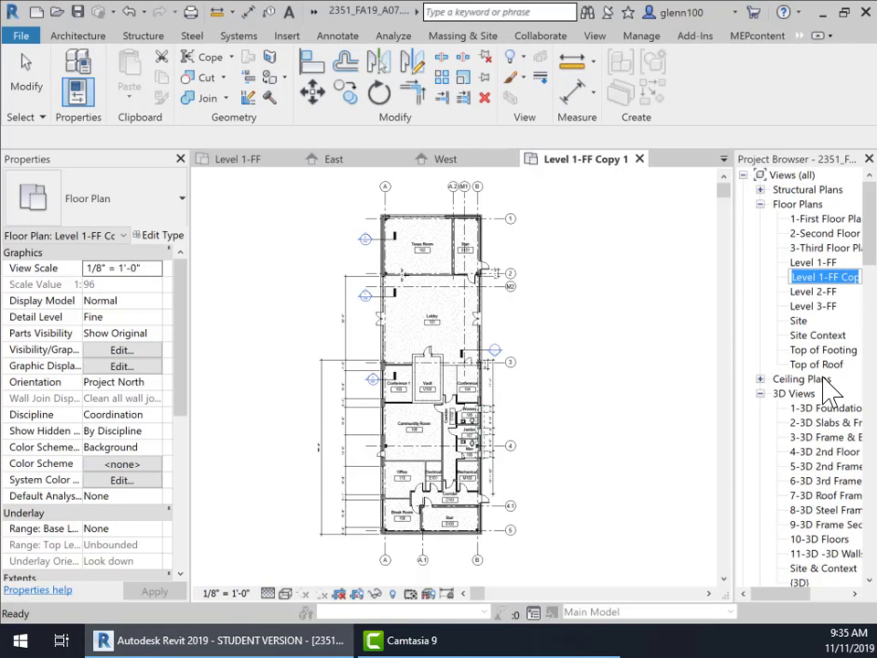
type("4")
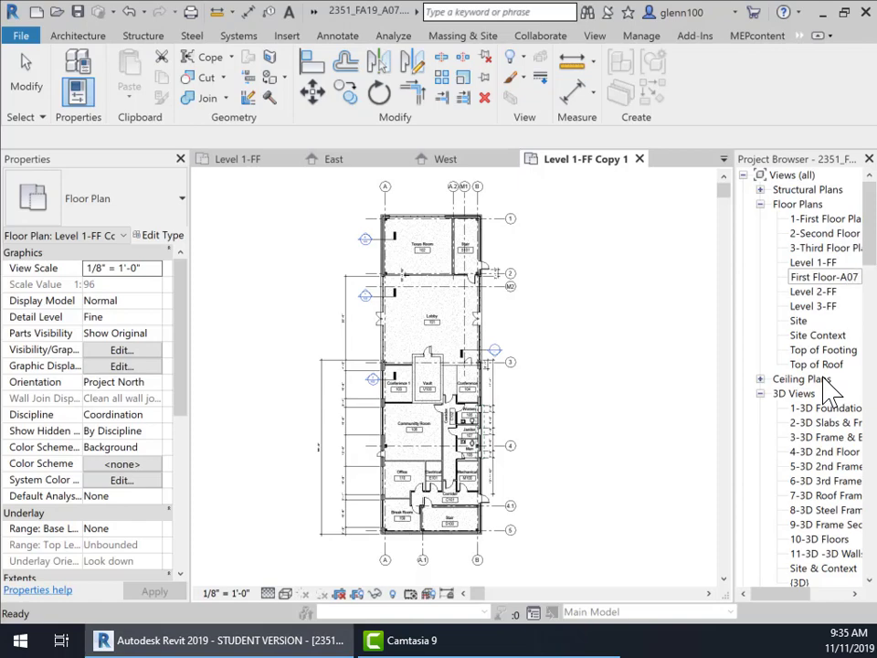
key("Return")
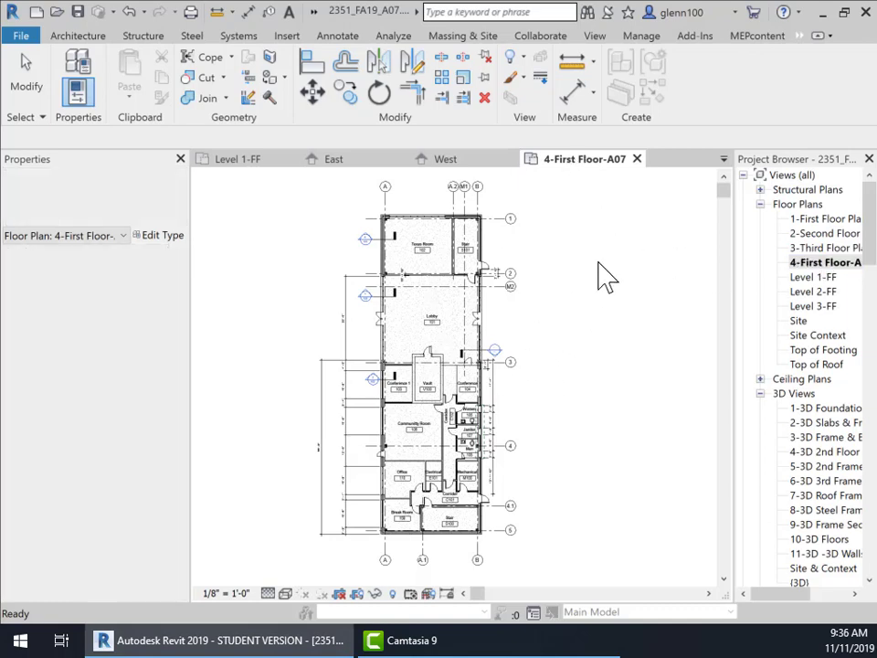
Step: Review the building's West elevation and East elevation, including the ground line and foundations
left_click(446, 160)
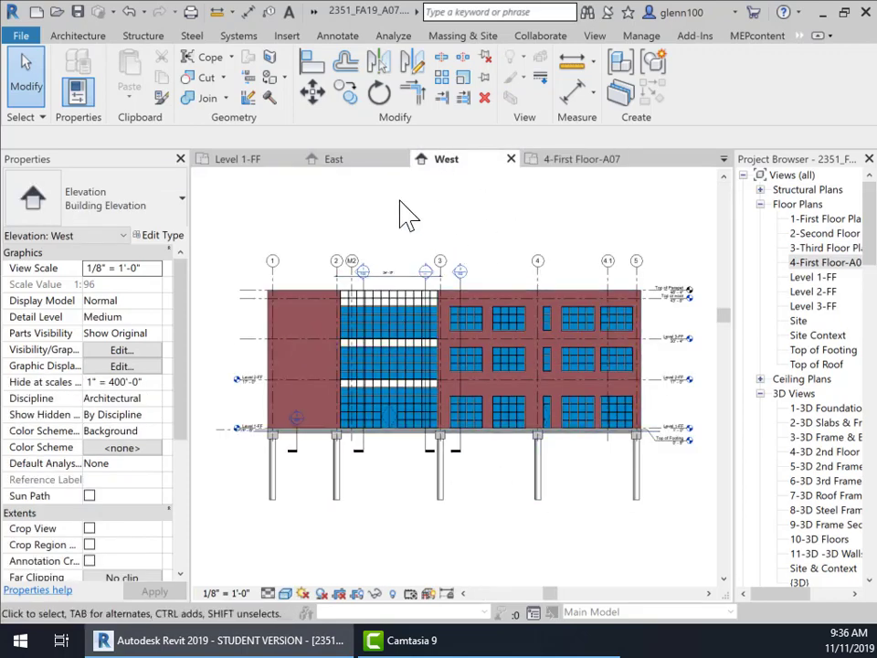
left_click(336, 162)
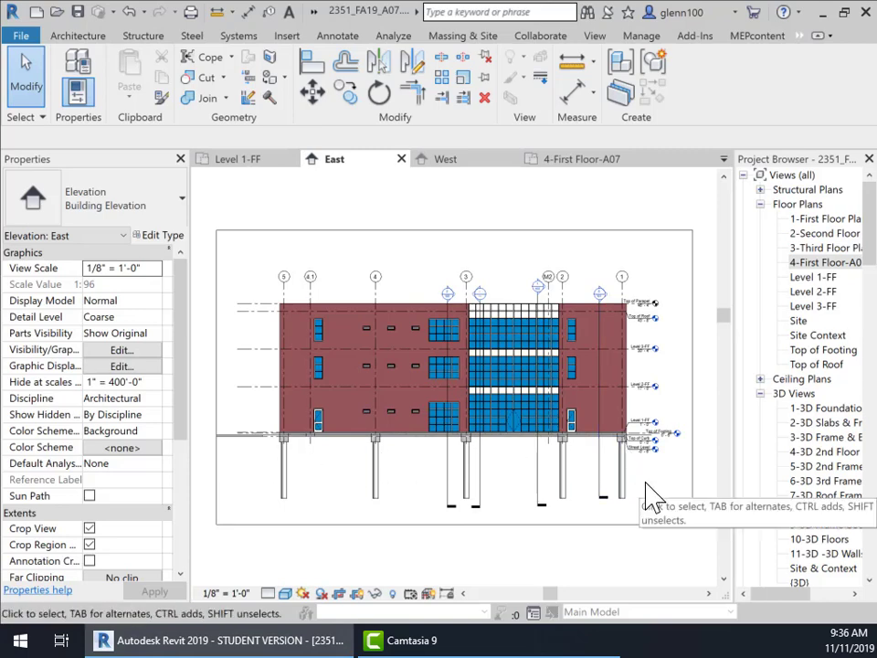
scroll(446, 468, "up", 5)
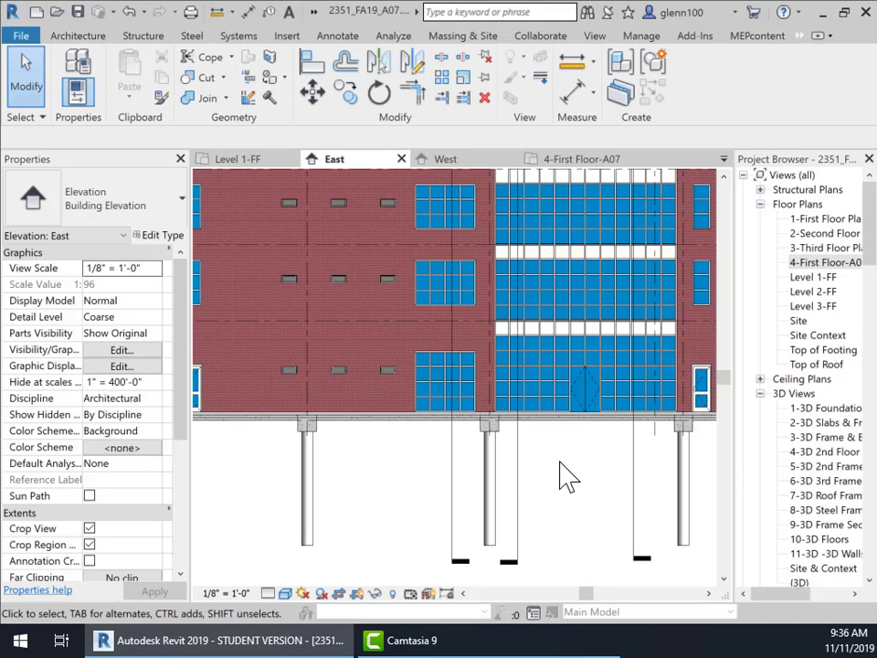
scroll(566, 475, "down", 4)
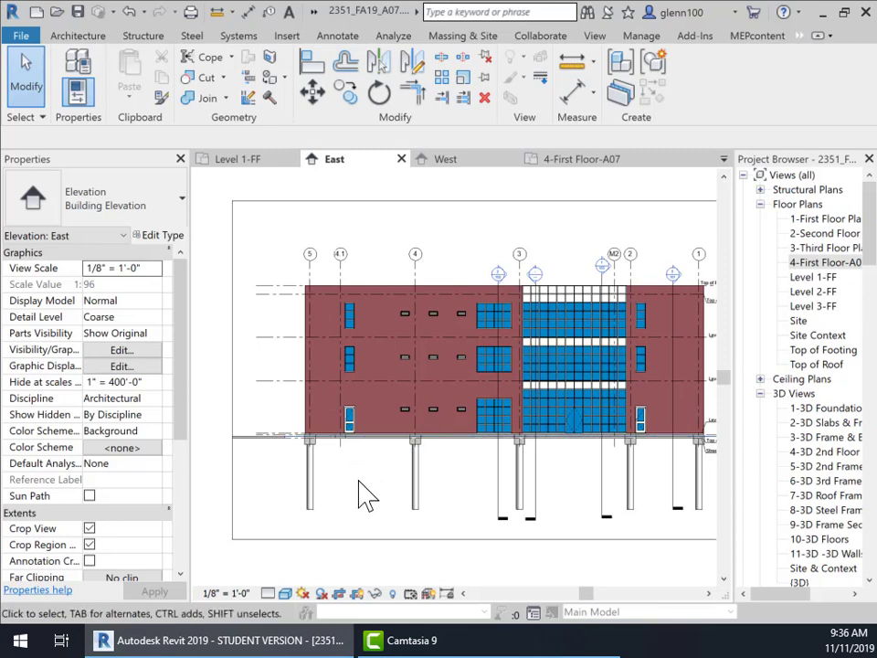
Step: Select the Level 1-FF line in the East elevation and inspect where it meets the slab and exterior door along the facade
scroll(384, 448, "up", 6)
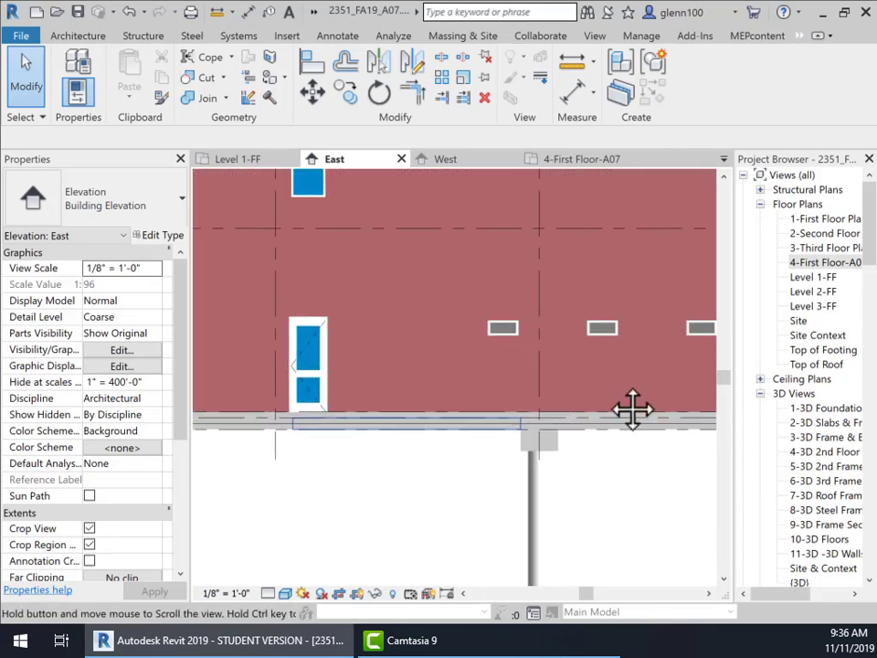
scroll(470, 411, "up", 5)
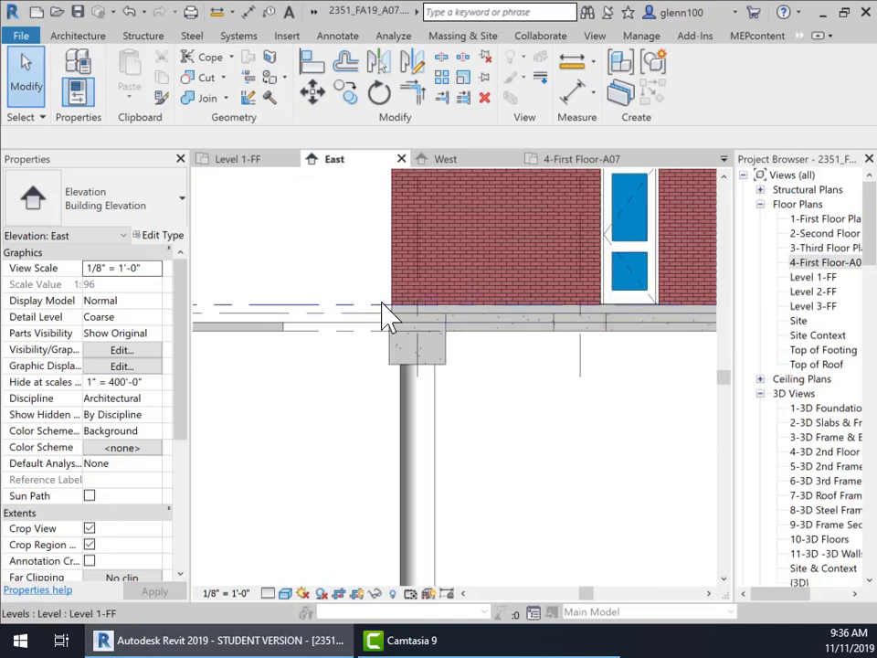
left_click(377, 307)
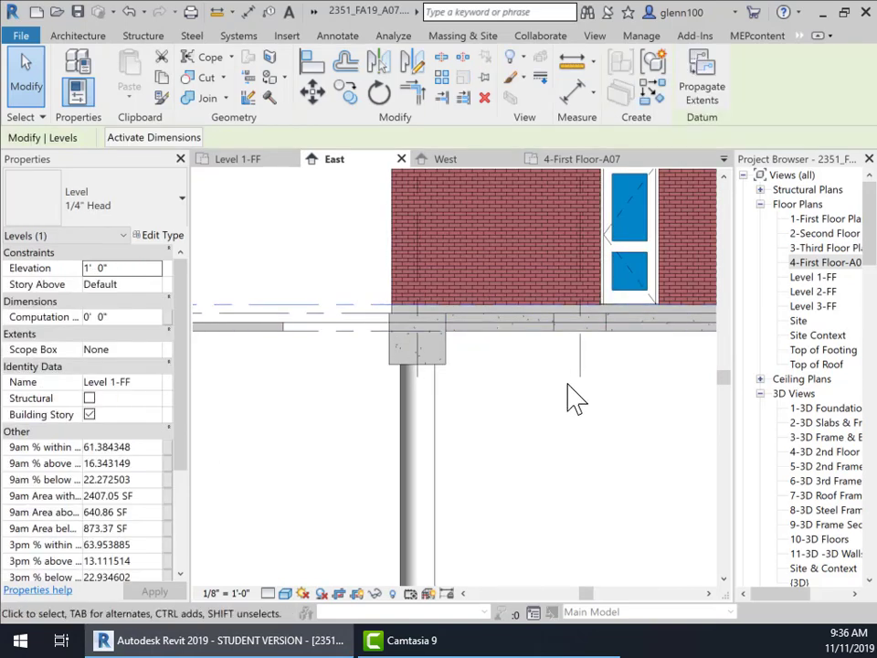
middle_click_drag(577, 399, 338, 394)
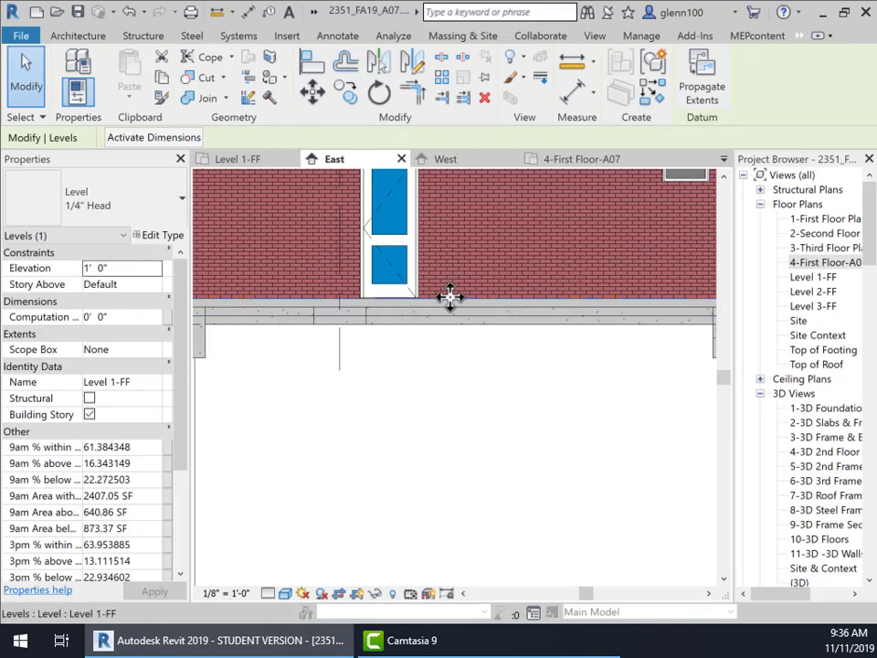
scroll(548, 392, "down", 3)
middle_click_drag(600, 391, 354, 394)
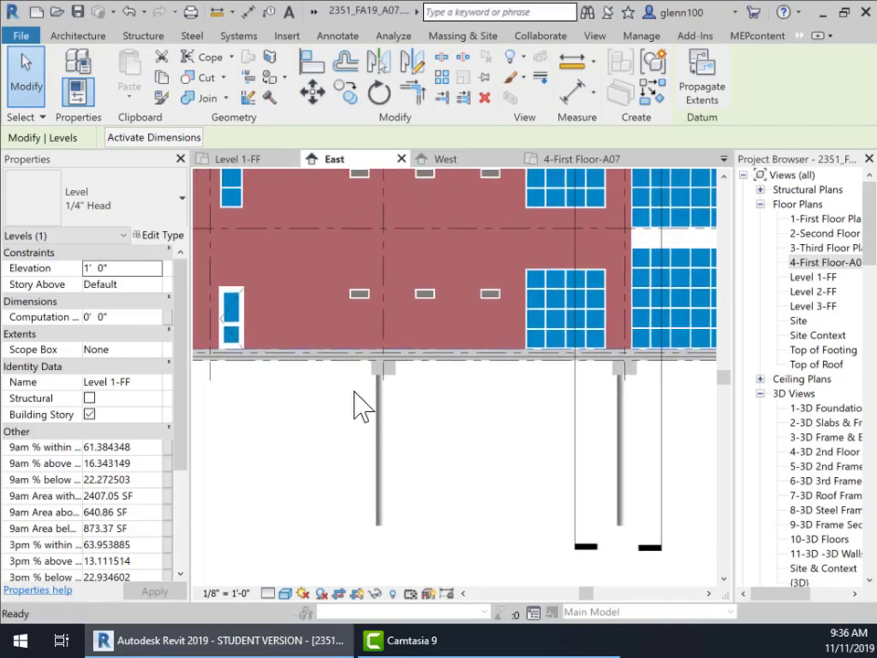
middle_click_drag(544, 420, 573, 471)
scroll(573, 471, "down", 1)
scroll(553, 483, "down", 3)
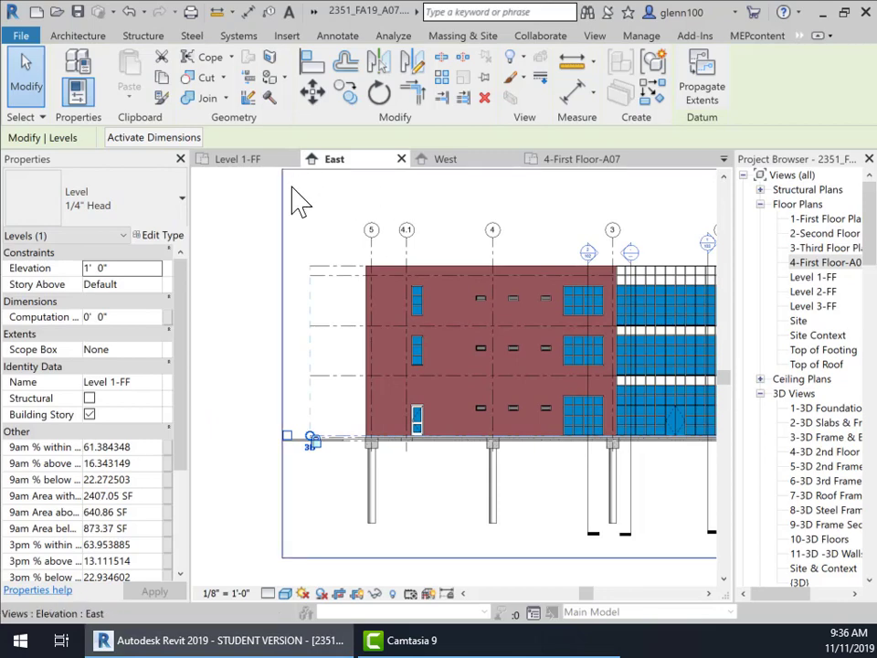
Step: Open the Level 1-FF structural plan and view the foundation slab outline around grids 1 to 3
left_click(762, 190)
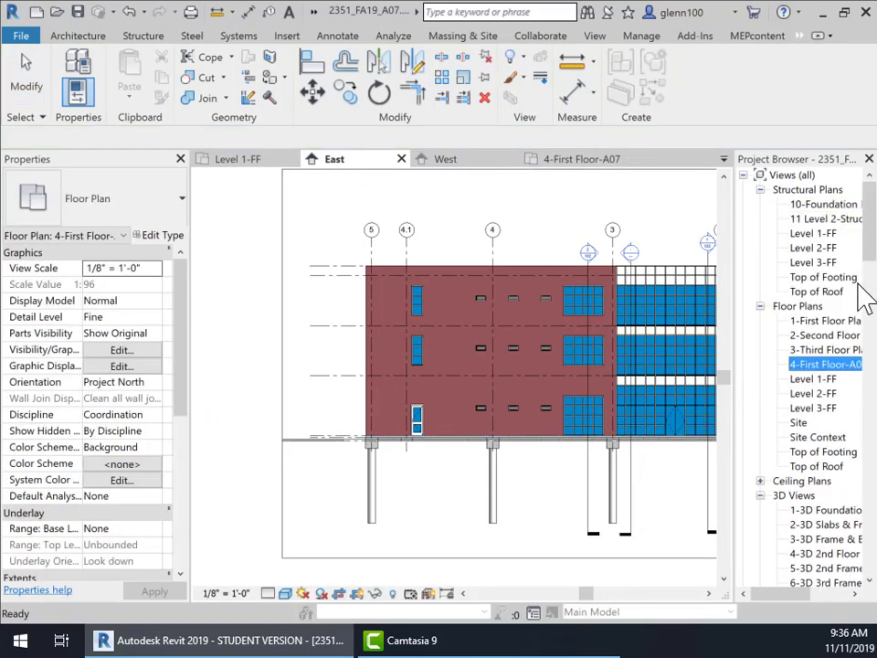
left_click(815, 234)
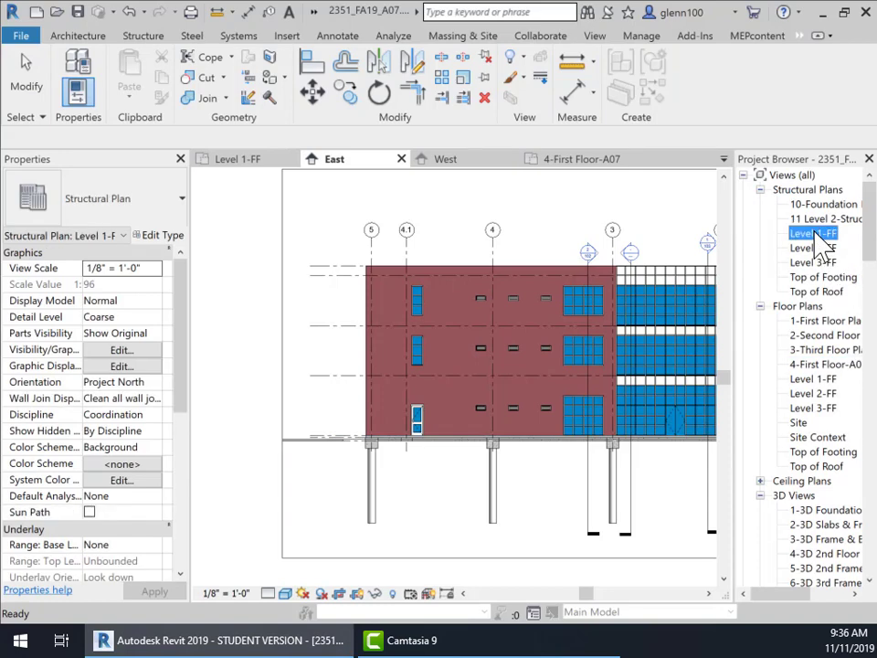
double_click(819, 239)
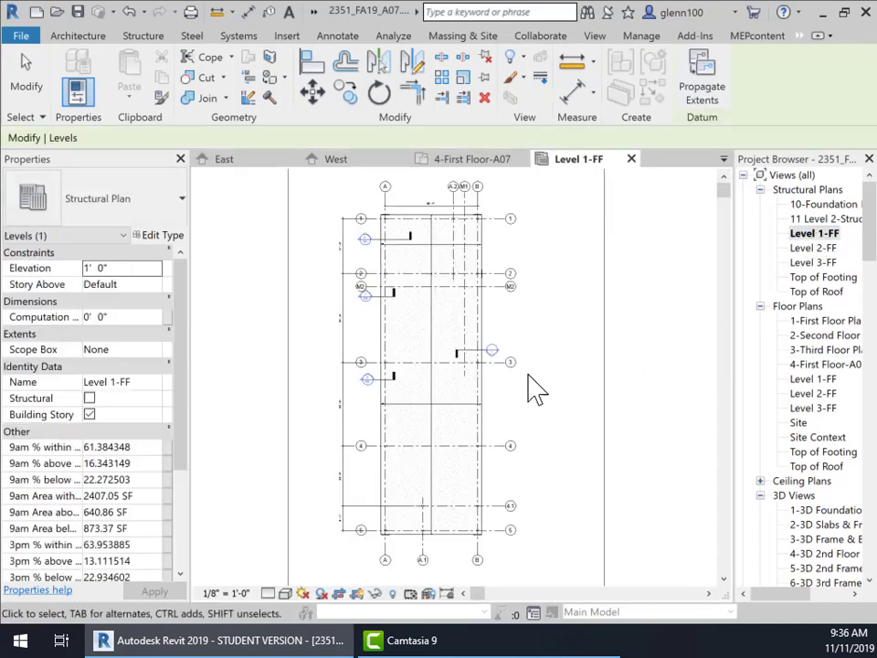
scroll(430, 265, "up", 3)
mouse_move(434, 271)
middle_mouse_down()
mouse_move(493, 352)
mouse_move(479, 364)
middle_mouse_up()
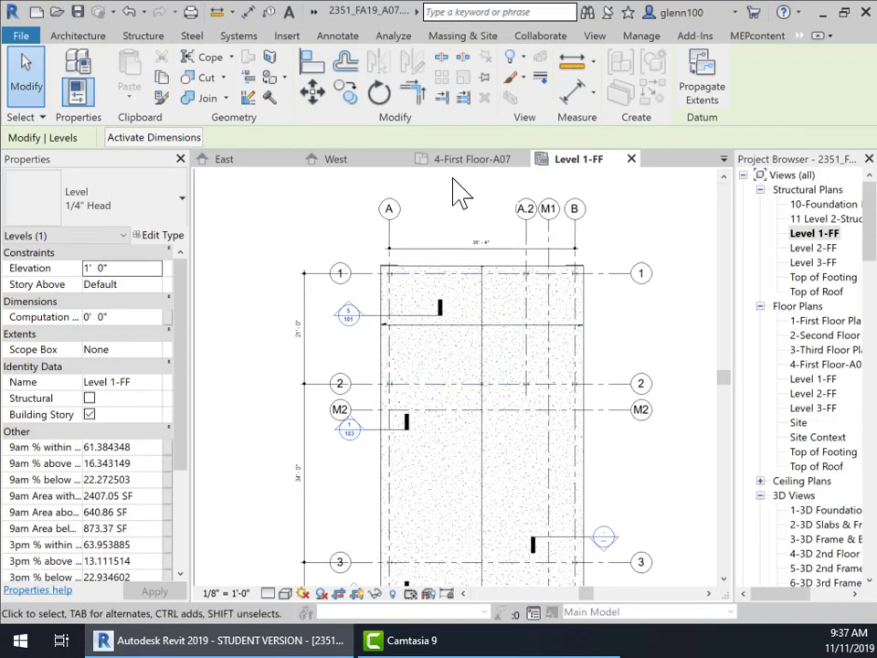
Step: Sketch a rectangular Building Pad boundary from the slab corner near grids A and 1 to the opposite corner near B and 5, skipping the save reminder
left_click(456, 39)
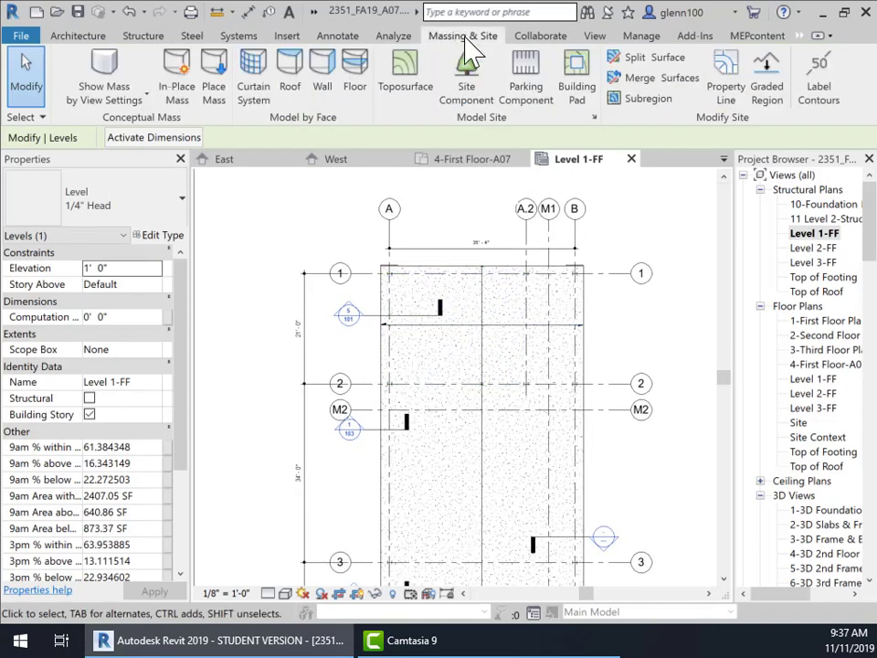
left_click(574, 89)
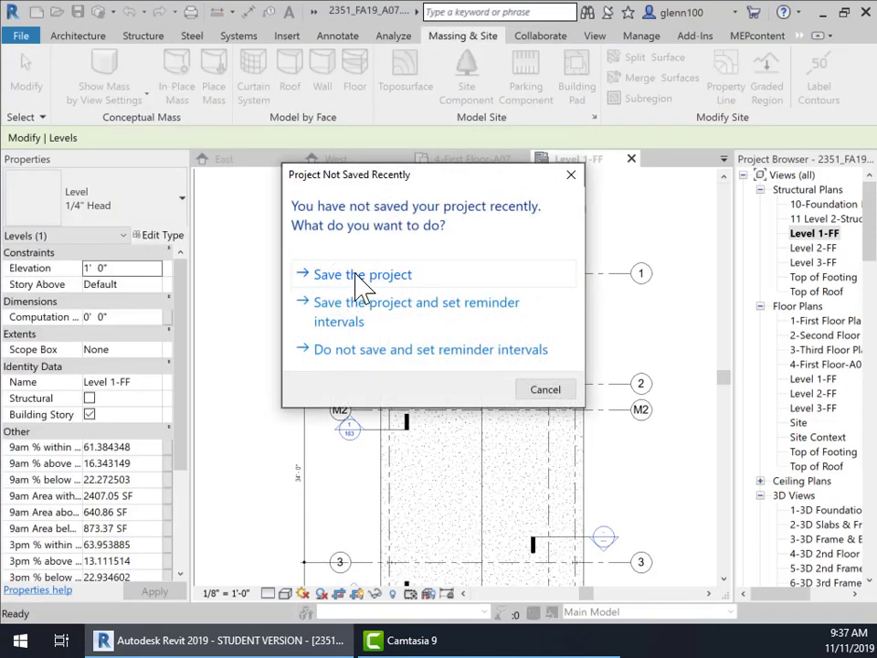
left_click(570, 175)
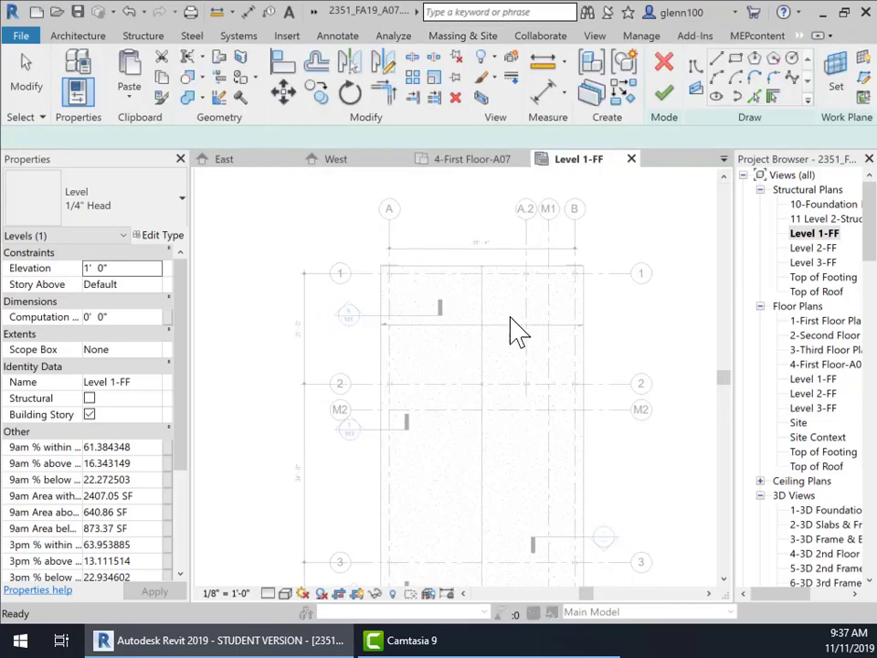
left_click(735, 62)
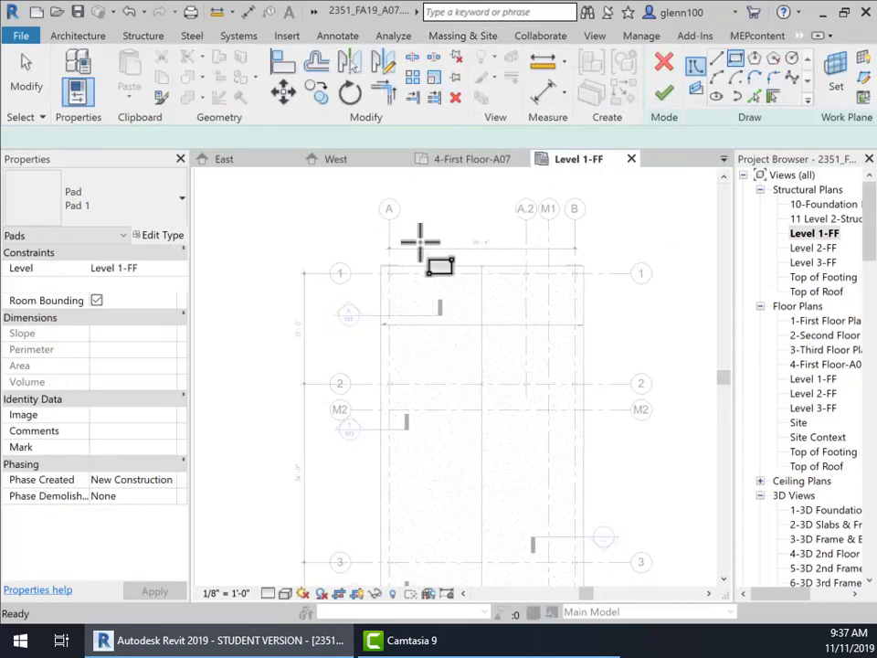
scroll(390, 272, "up", 3)
scroll(389, 271, "up", 2)
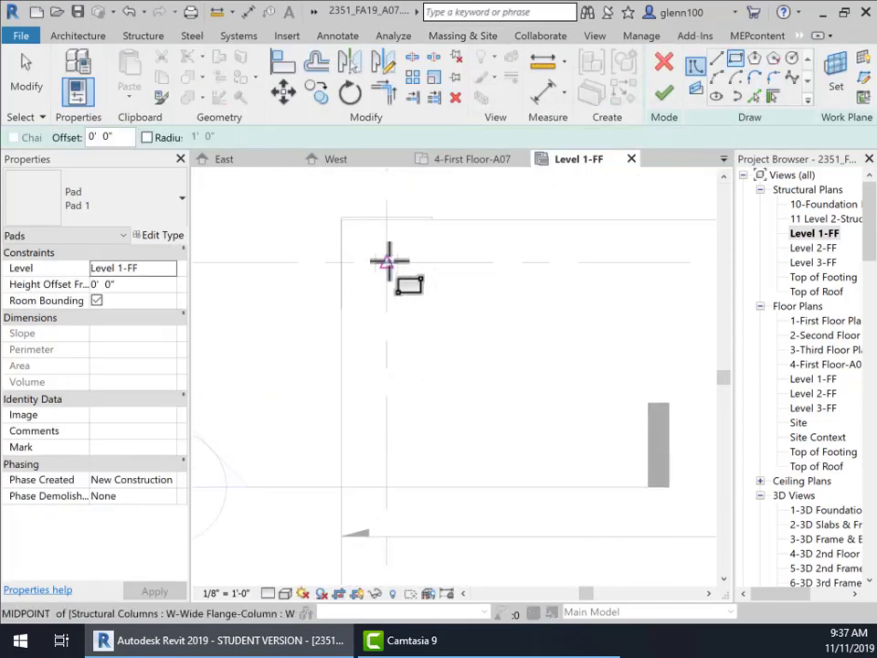
left_click(341, 220)
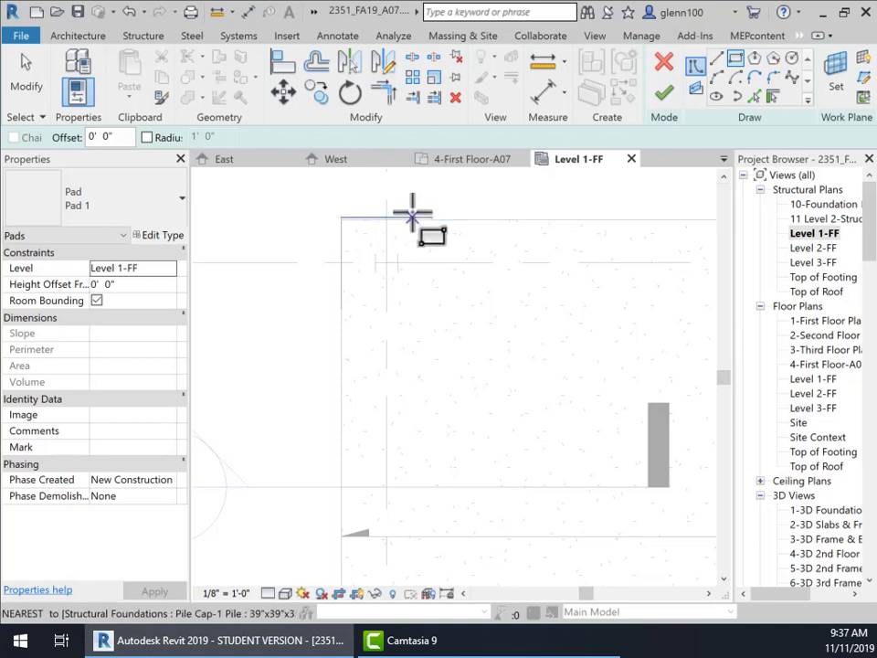
left_click(341, 220)
scroll(565, 471, "down", 3)
middle_click_drag(566, 467, 448, 296)
scroll(622, 505, "down", 3)
middle_click_drag(622, 505, 553, 358)
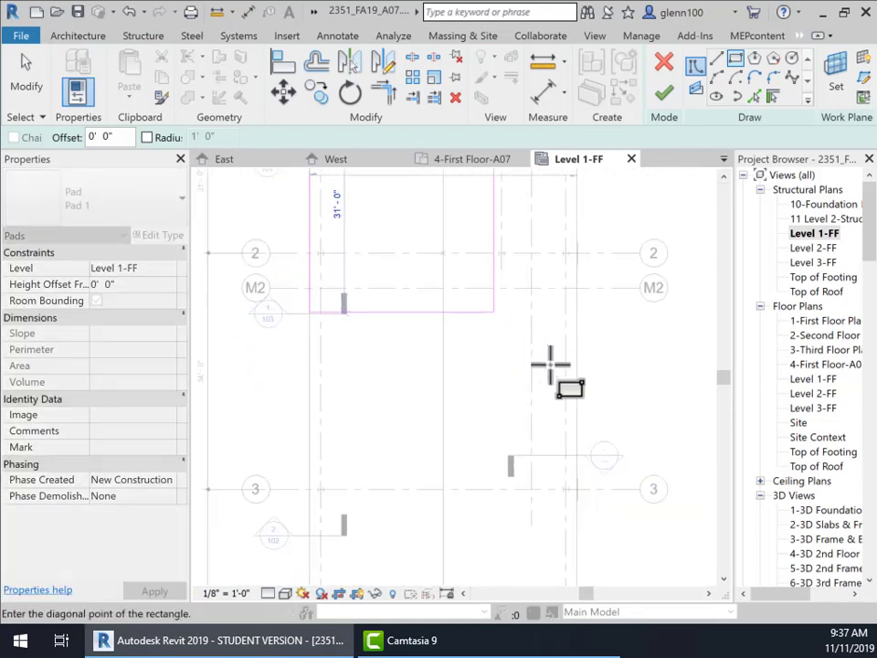
middle_click_drag(556, 515, 545, 285)
scroll(524, 371, "up", 5)
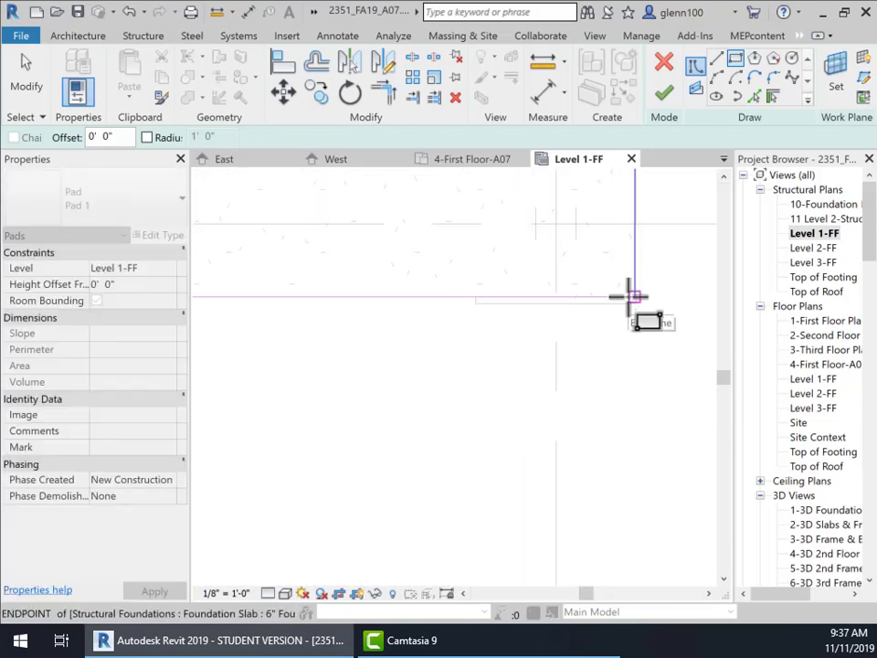
left_click(634, 295)
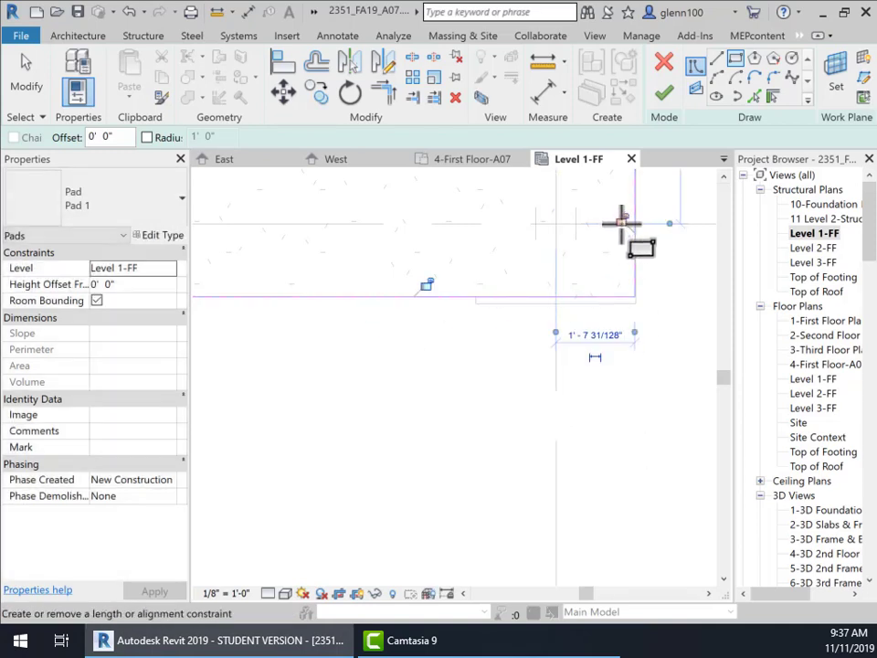
Step: Lock the pad boundary edges beside grids 5 and B to the foundation slab edges
left_click(427, 287)
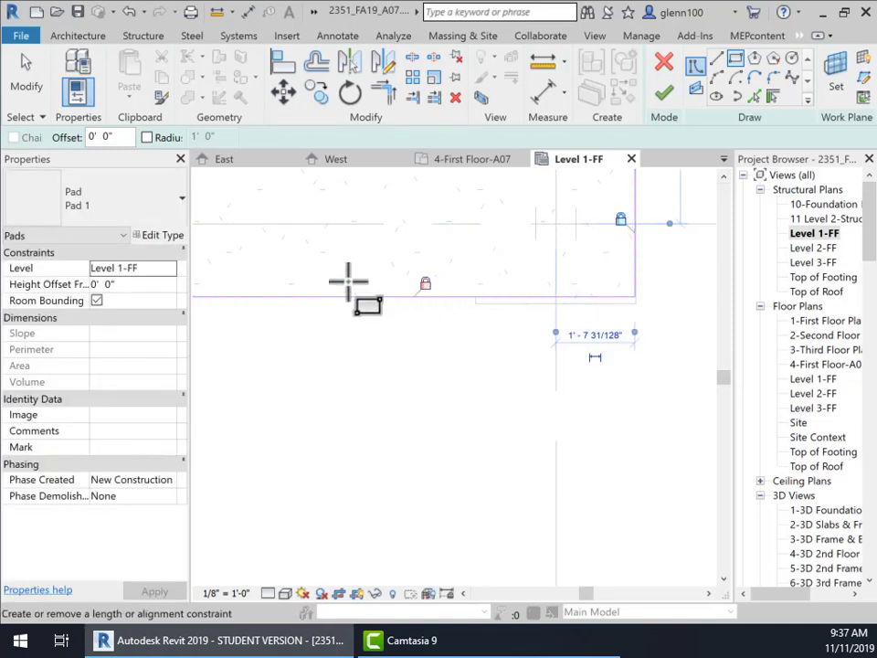
scroll(383, 216, "down", 6)
mouse_move(447, 224)
middle_mouse_down()
mouse_move(450, 286)
mouse_move(577, 480)
middle_mouse_up()
scroll(506, 380, "down", 5)
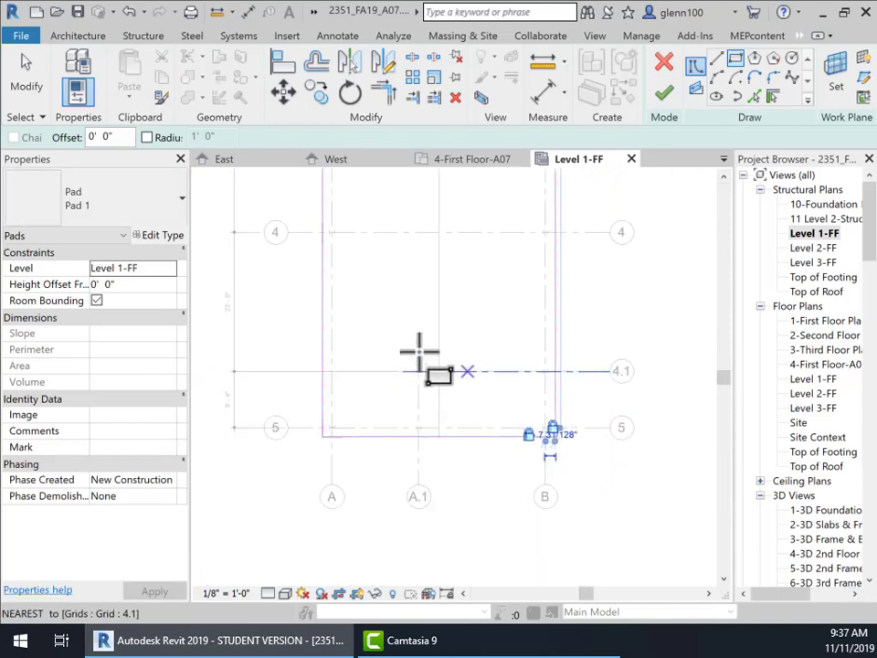
Step: Set the pad's height offset from Level 1-FF to -0' 6" and finish the pad boundary sketch
middle_click_drag(403, 300, 440, 450)
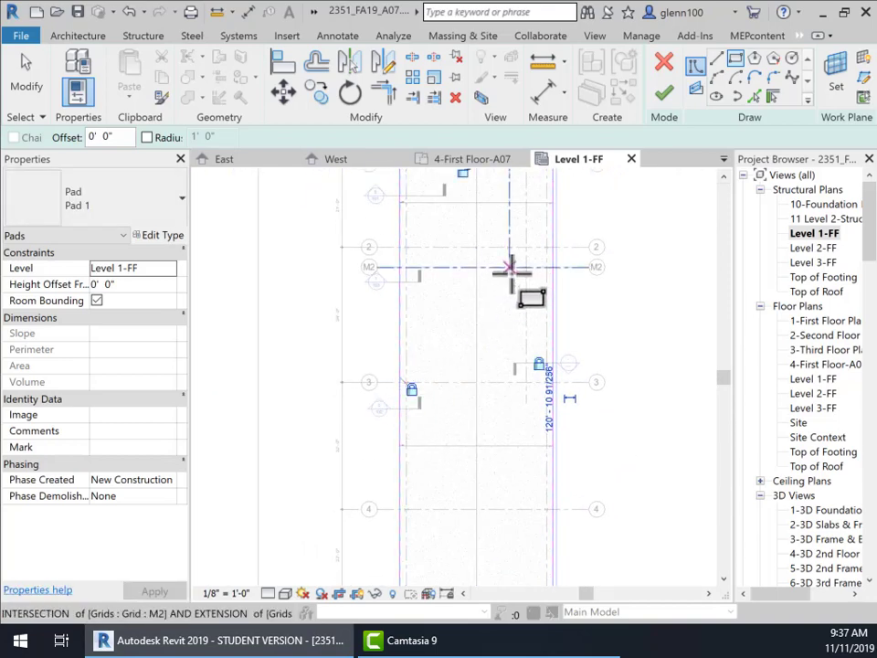
middle_click_drag(511, 266, 476, 401)
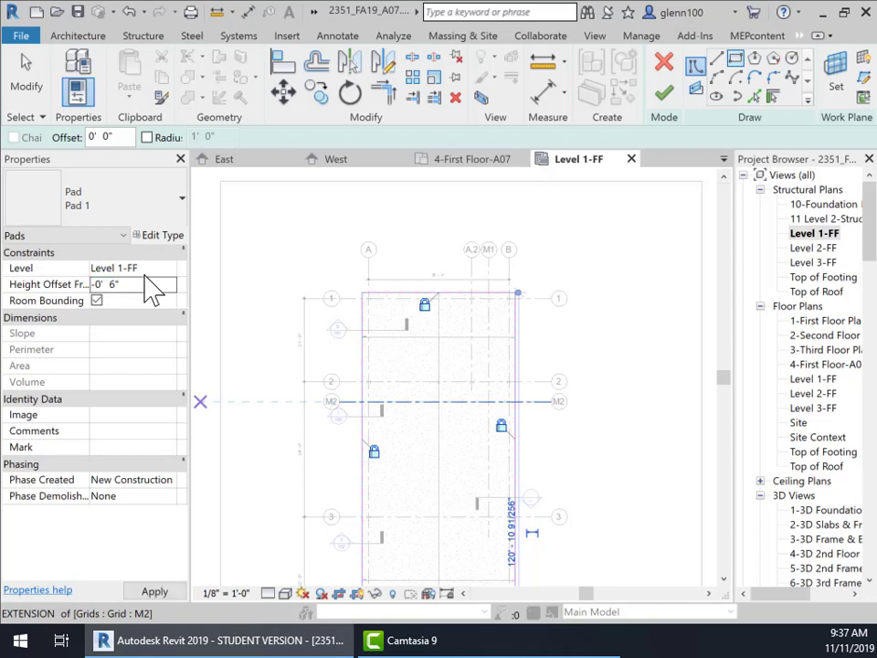
left_click(150, 591)
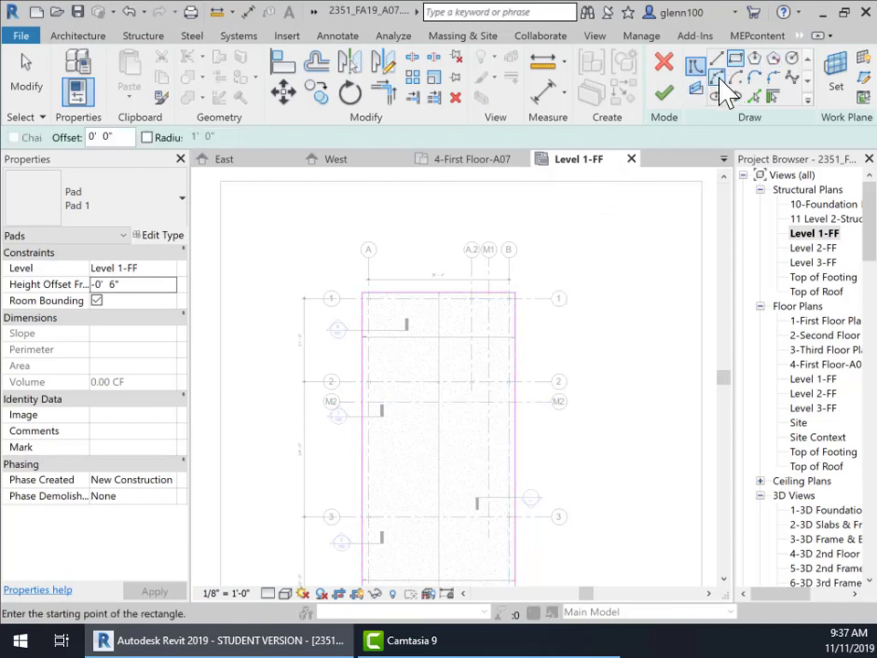
left_click(664, 94)
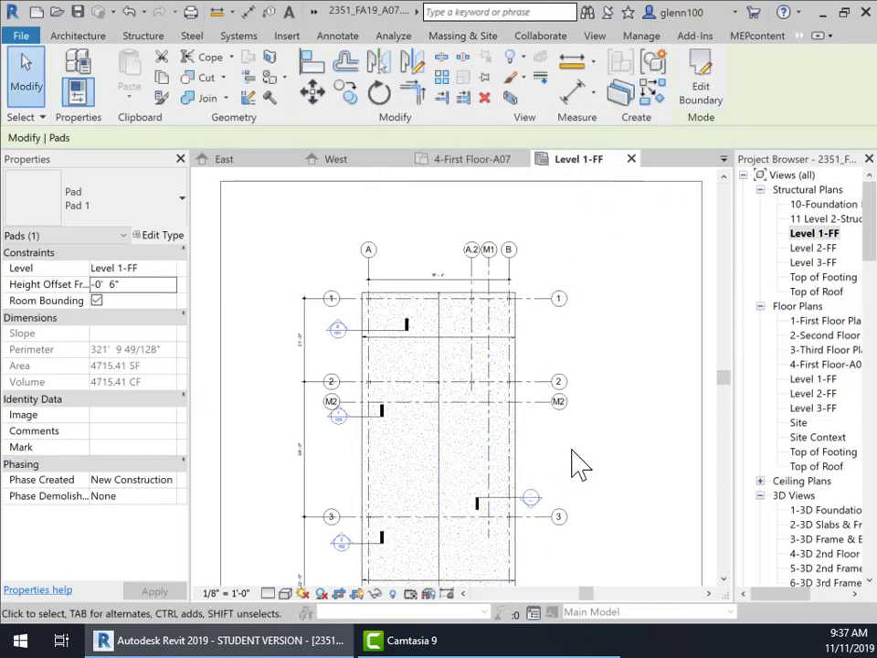
scroll(474, 505, "down", 2)
middle_click_drag(480, 495, 550, 329)
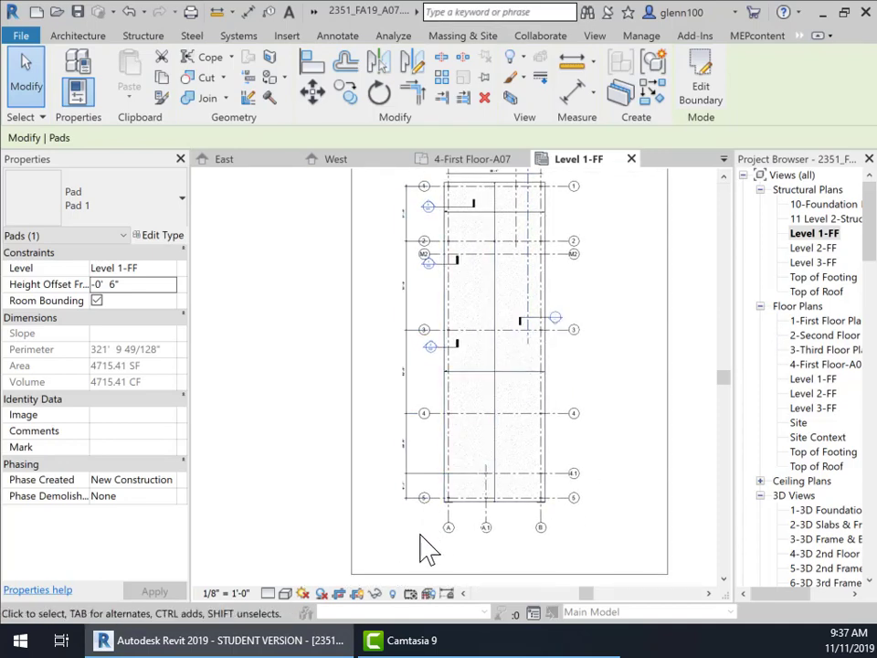
middle_click_drag(374, 369, 354, 401)
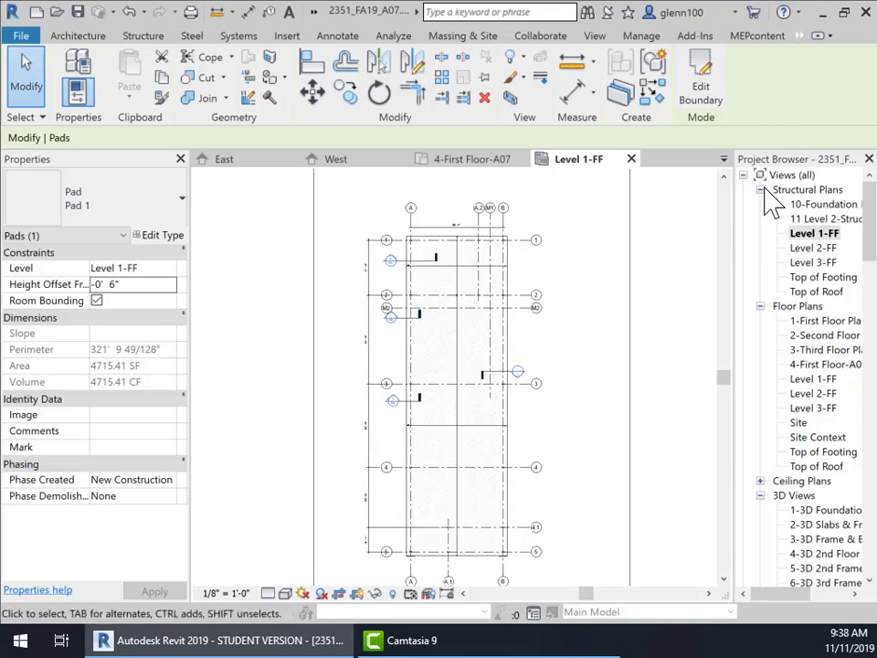
Step: Close the Level 1-FF structural plan and open the 4-First Floor-A07 floor plan
left_click(760, 190)
left_click(631, 159)
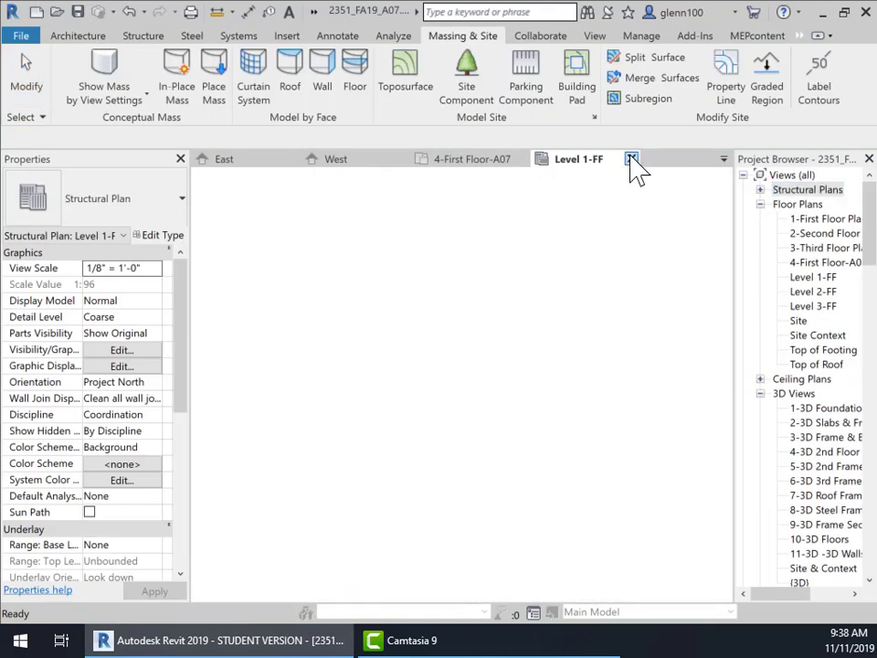
double_click(813, 262)
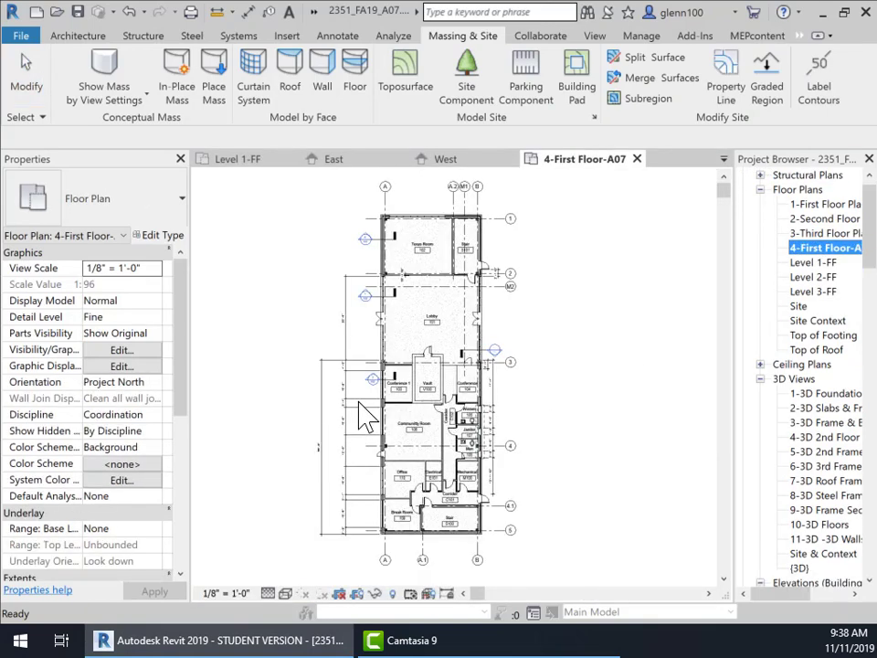
scroll(288, 347, "down", 1)
middle_click_drag(288, 347, 365, 307)
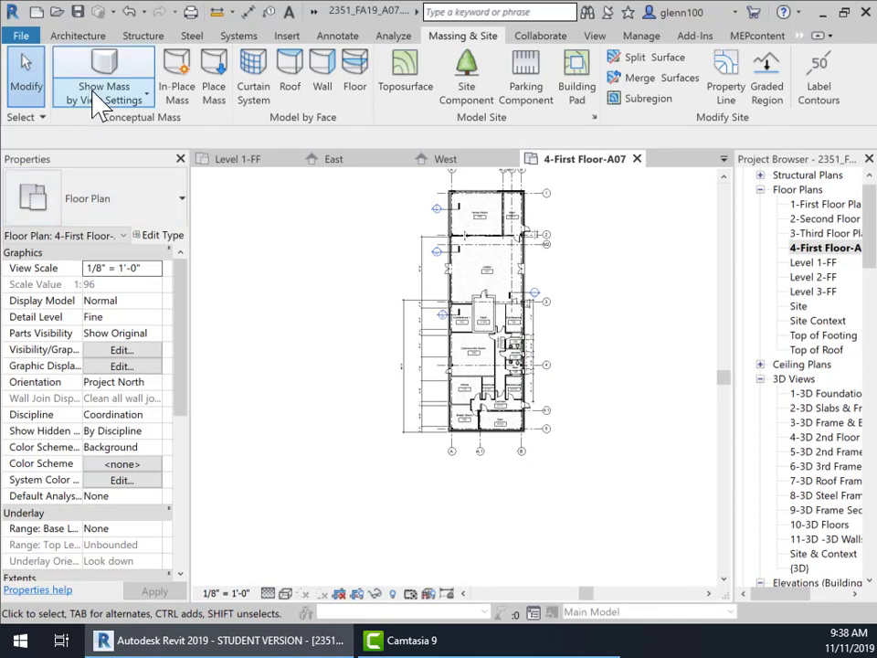
Step: Turn on visibility of the Elevations annotation category in the 4-First Floor-A07 view's Visibility/Graphic Overrides
left_click(118, 351)
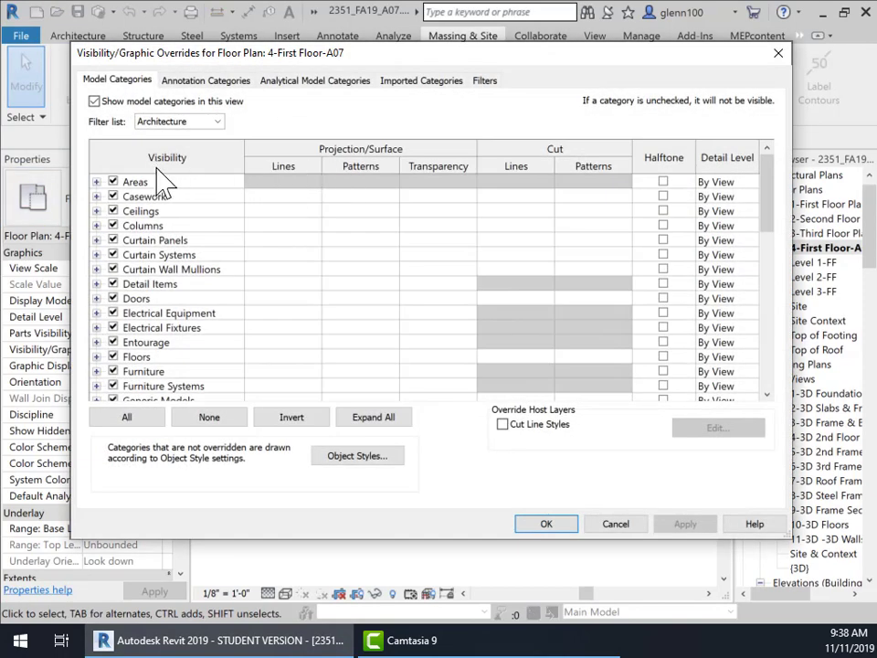
left_click(197, 80)
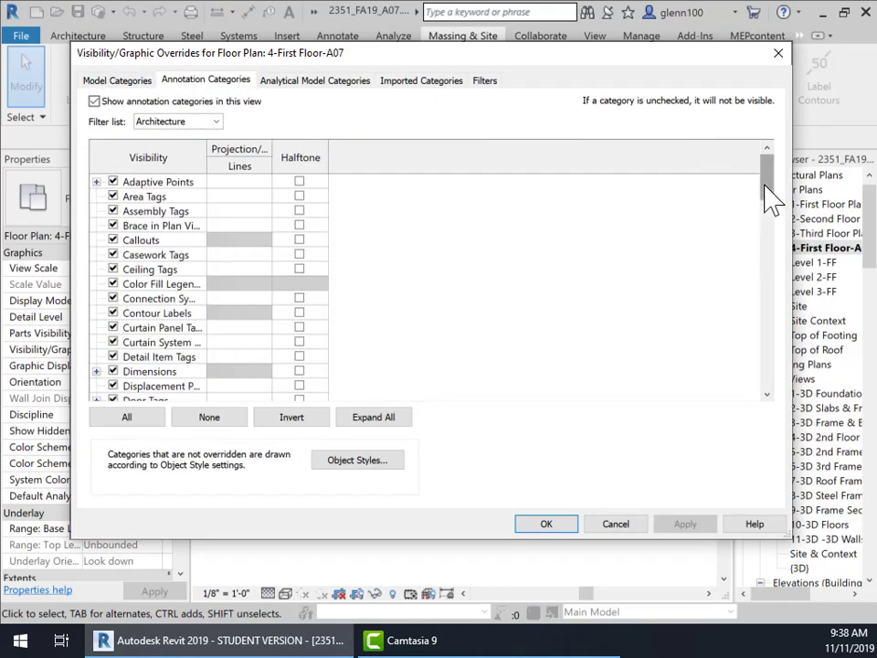
left_click_drag(764, 187, 765, 238)
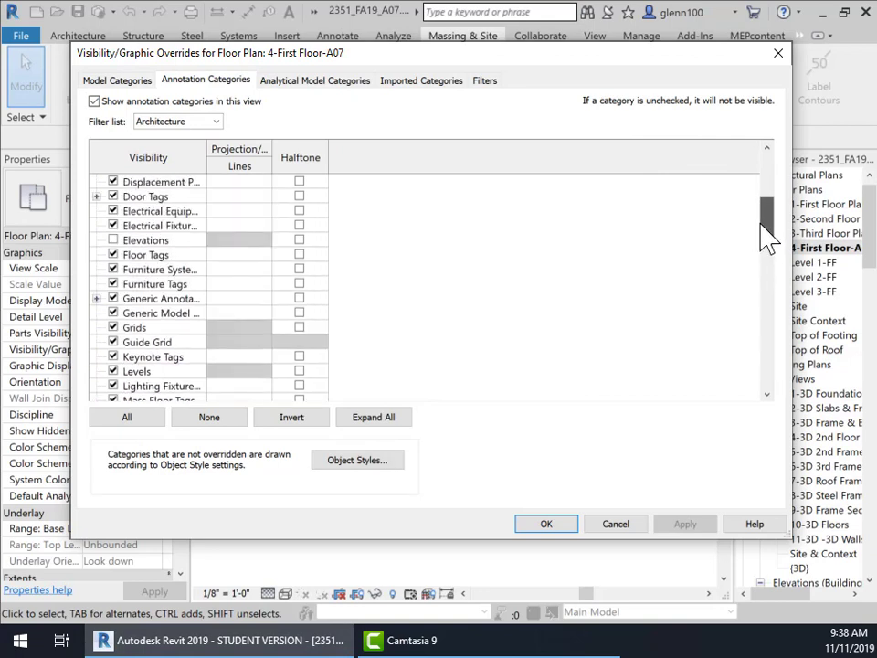
left_click(113, 240)
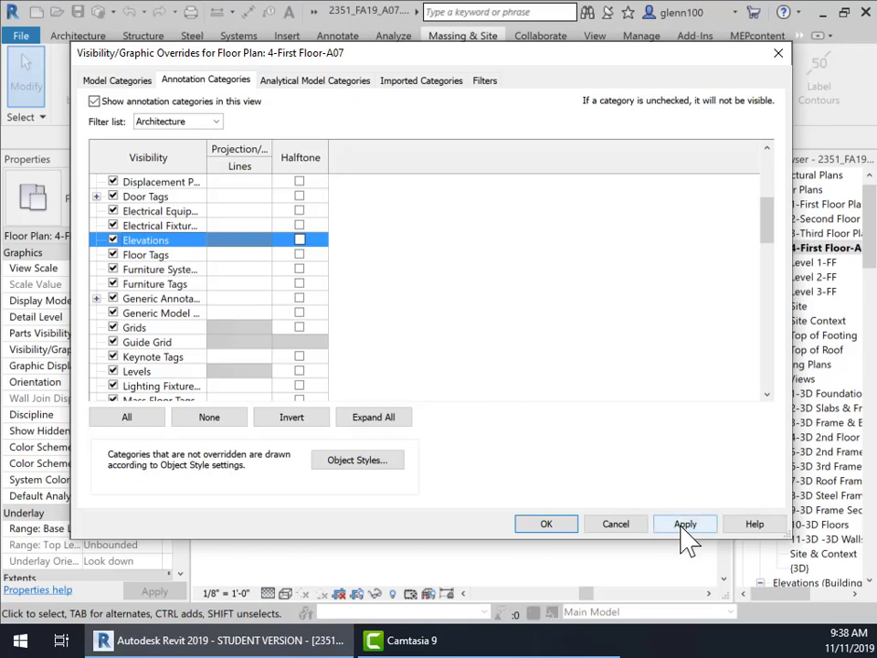
left_click(684, 524)
left_click(552, 525)
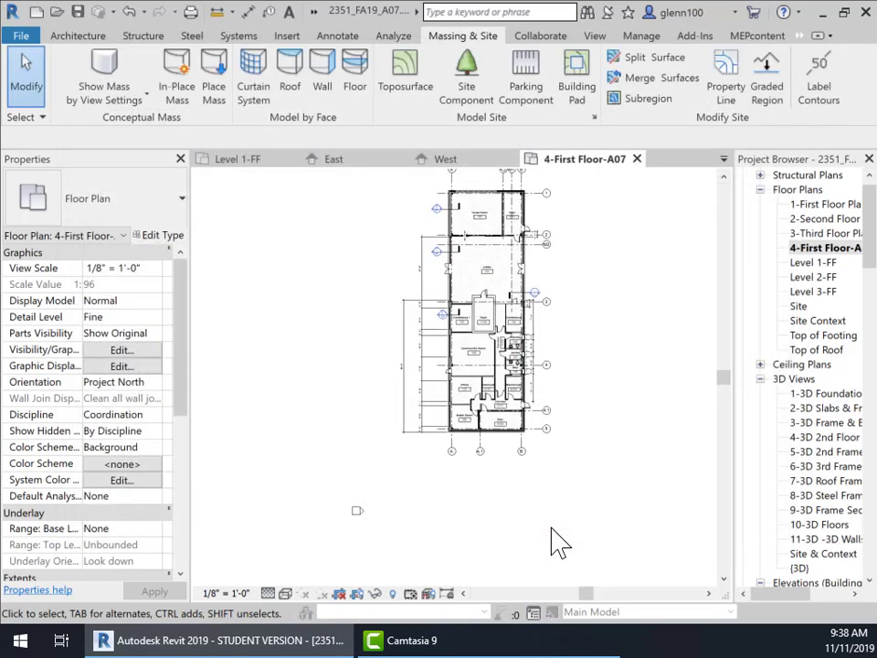
Step: Move the complete west elevation marker closer to the building, level with grid 3
scroll(374, 394, "down", 1)
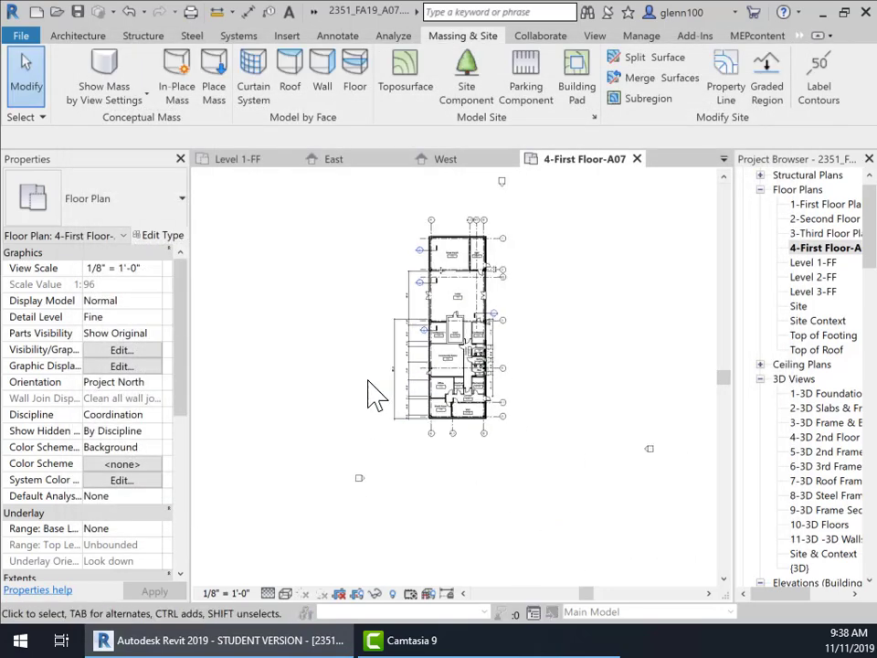
scroll(375, 394, "down", 2)
left_click(362, 416)
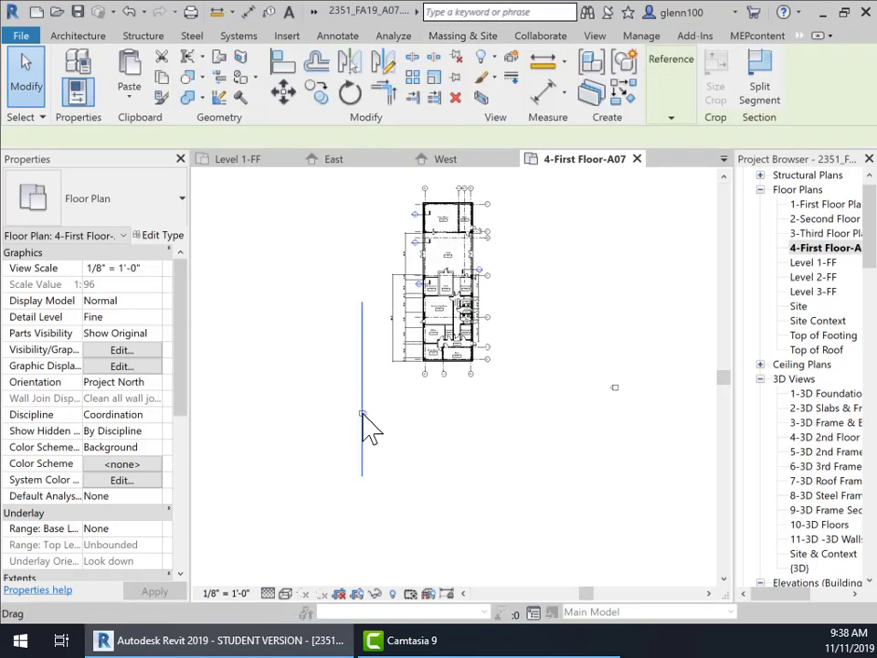
scroll(361, 434, "up", 4)
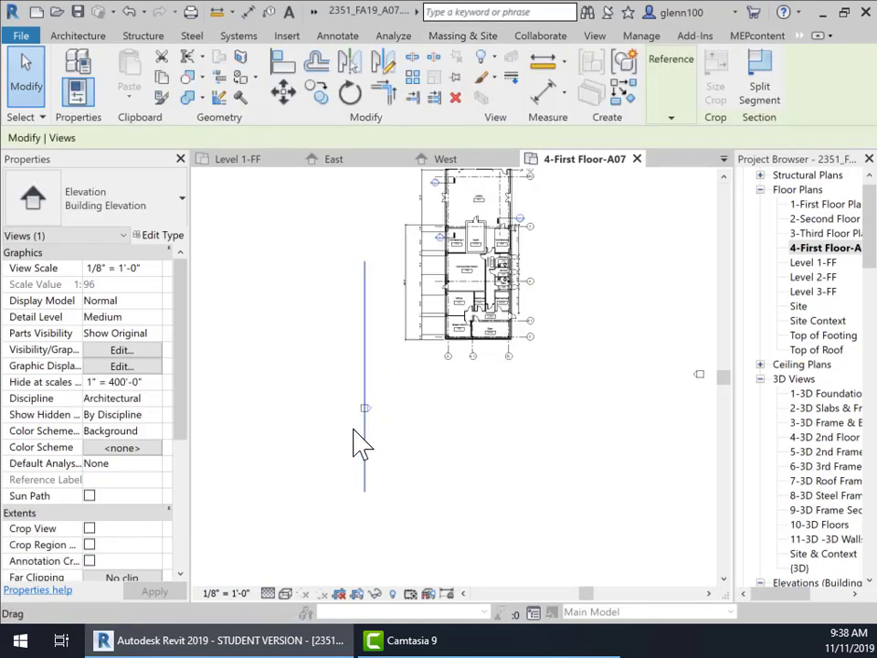
left_click(406, 439)
left_click_drag(406, 438, 361, 187)
mouse_move(380, 301)
middle_mouse_down()
mouse_move(401, 392)
mouse_move(401, 528)
middle_mouse_up()
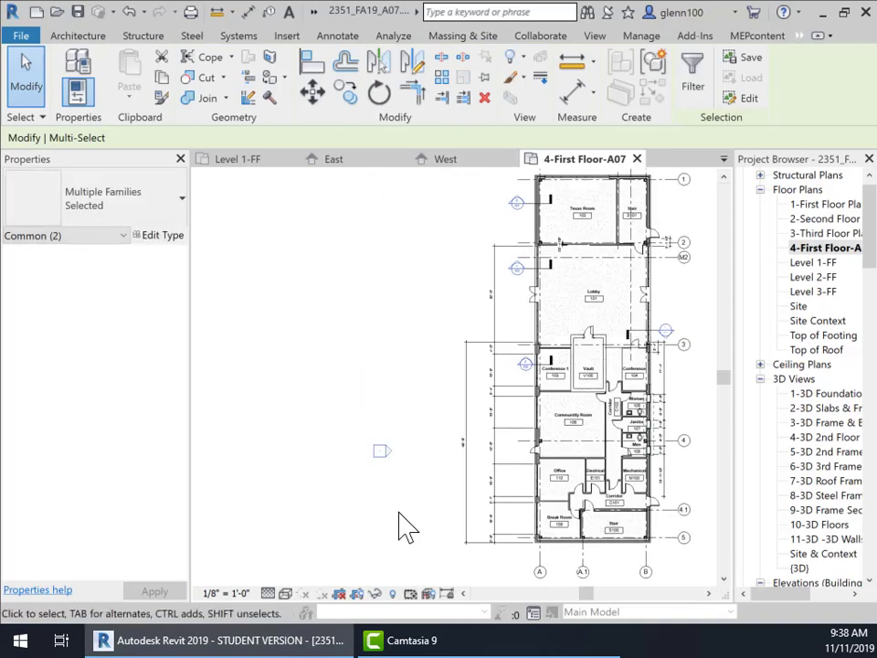
left_click_drag(383, 445, 417, 345)
left_click(369, 399)
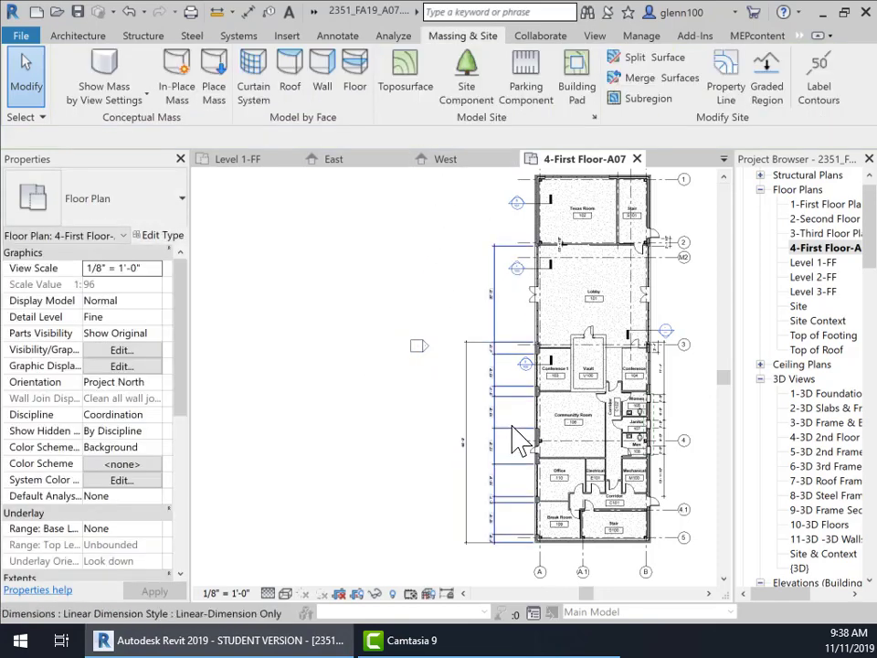
Step: Move the complete east elevation marker closer to the building's east side, level with grid 3
scroll(567, 425, "down", 2)
middle_click_drag(625, 448, 396, 352)
mouse_move(555, 399)
left_mouse_down()
mouse_move(586, 448)
mouse_move(506, 346)
mouse_move(441, 284)
left_mouse_up()
scroll(486, 402, "down", 2)
middle_click_drag(512, 438, 538, 513)
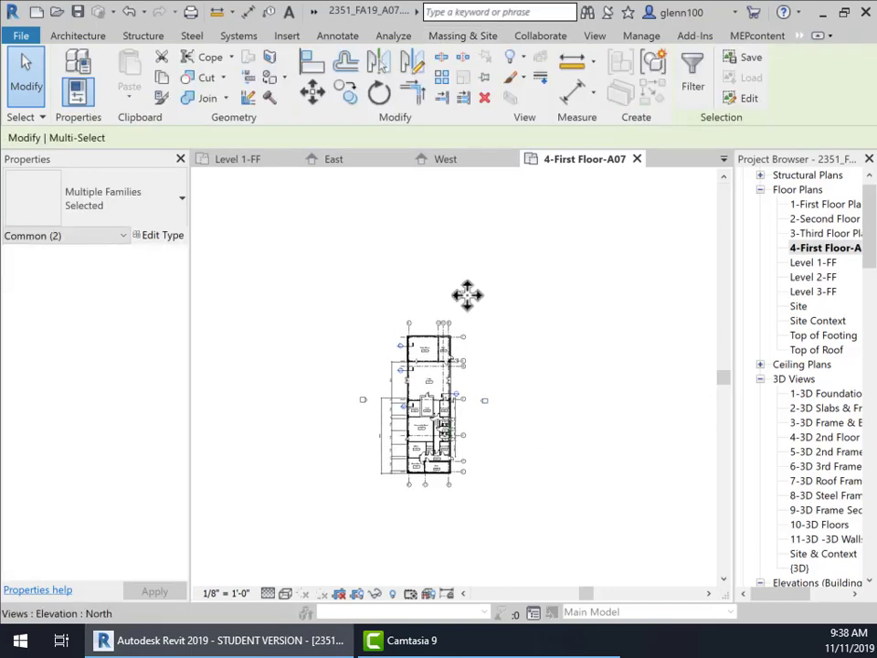
Step: Move the north elevation marker over so it sits centred above the building, and check its view line
mouse_move(462, 294)
left_mouse_down()
mouse_move(416, 293)
mouse_move(422, 299)
left_mouse_up()
key("Escape")
left_click(425, 301)
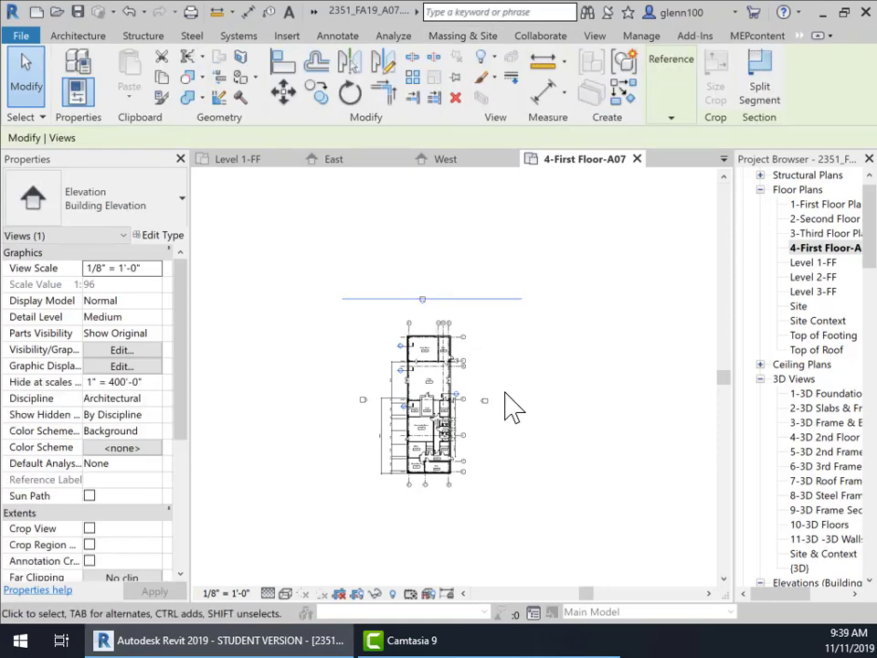
key("Escape")
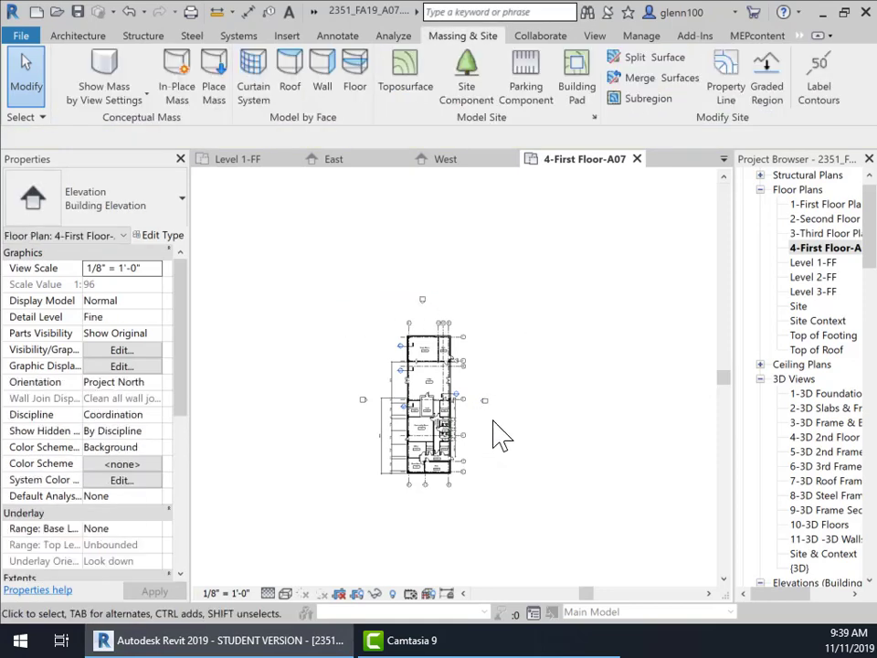
Step: Select the east and west elevation markers in turn and inspect the extents of their view lines
left_click(489, 410)
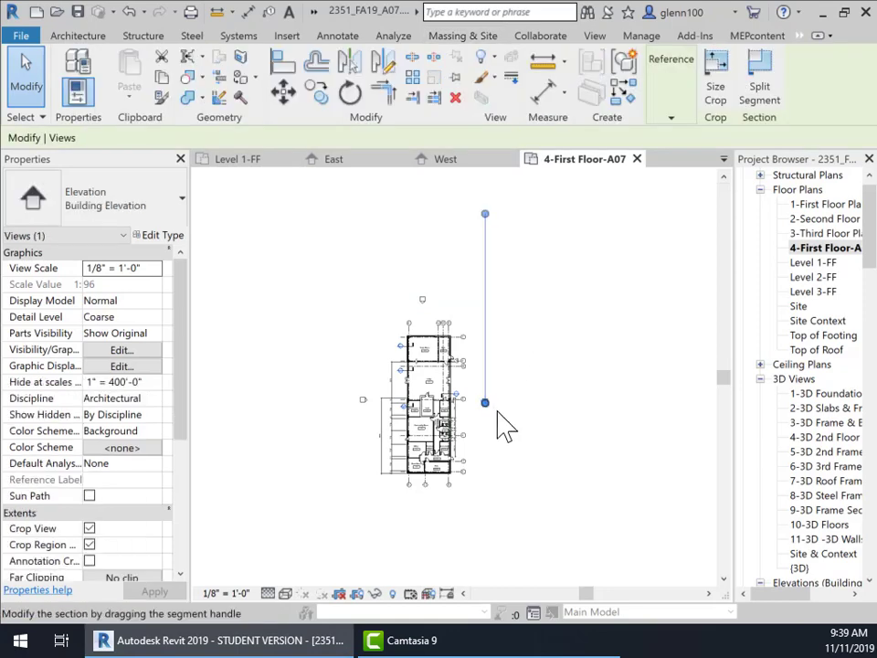
left_click_drag(483, 387, 486, 402)
left_click(485, 402)
left_click(470, 514)
key("Escape")
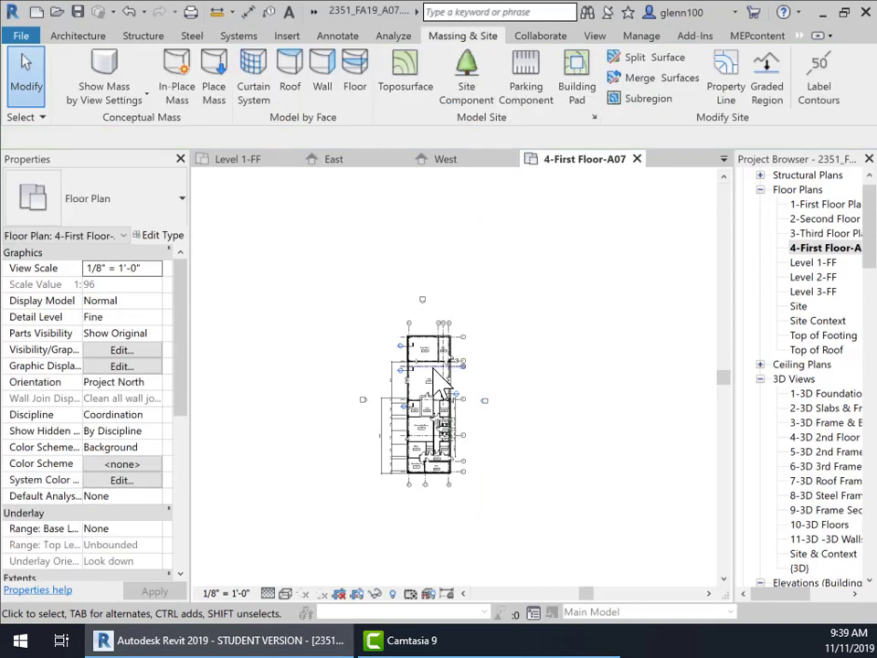
left_click(362, 399)
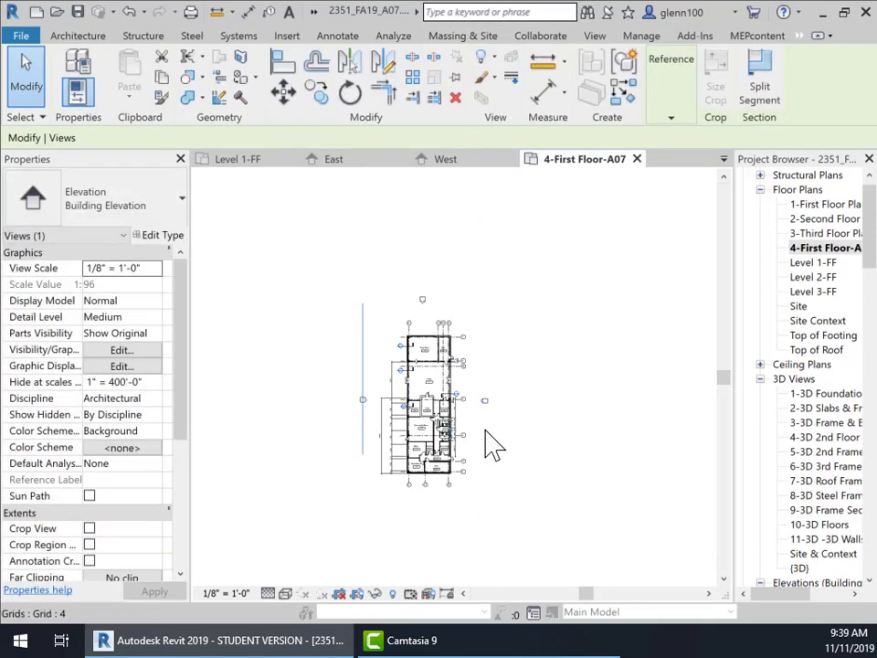
key("Escape")
scroll(528, 411, "up", 2)
middle_click_drag(528, 411, 571, 404)
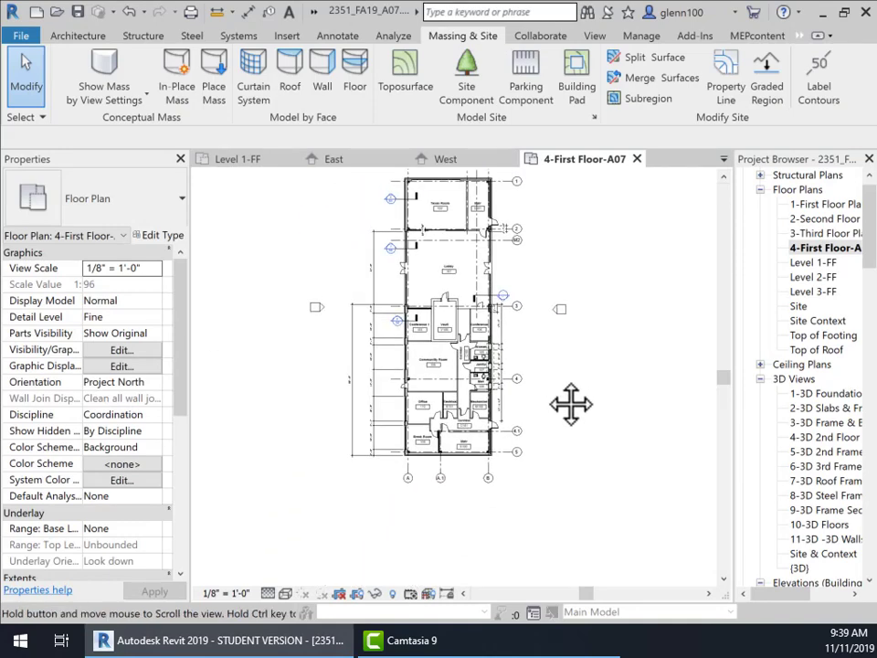
Step: Open the East elevation and examine the facade and the ground below Level 1-FF
left_click(350, 164)
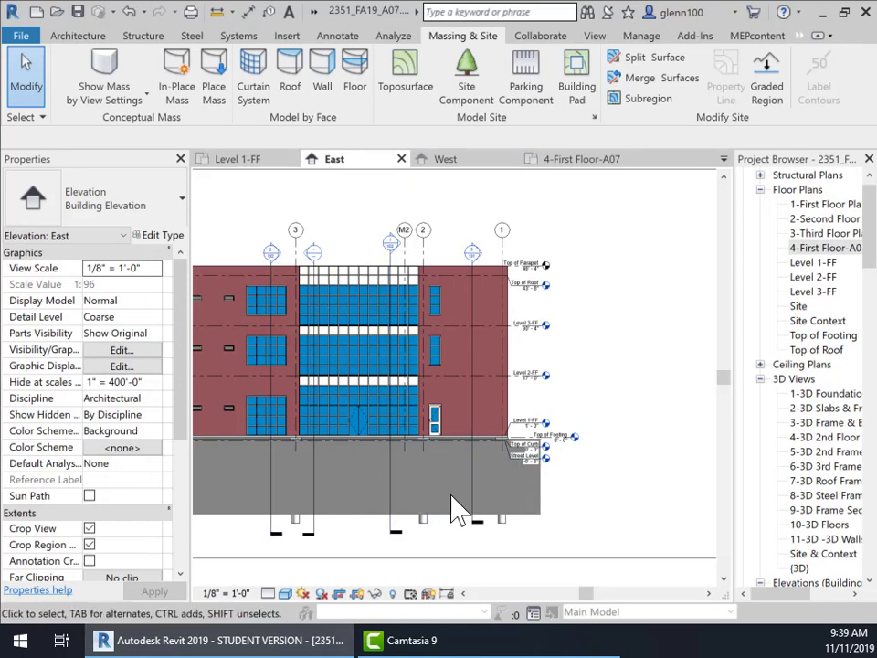
middle_click_drag(505, 462, 573, 413)
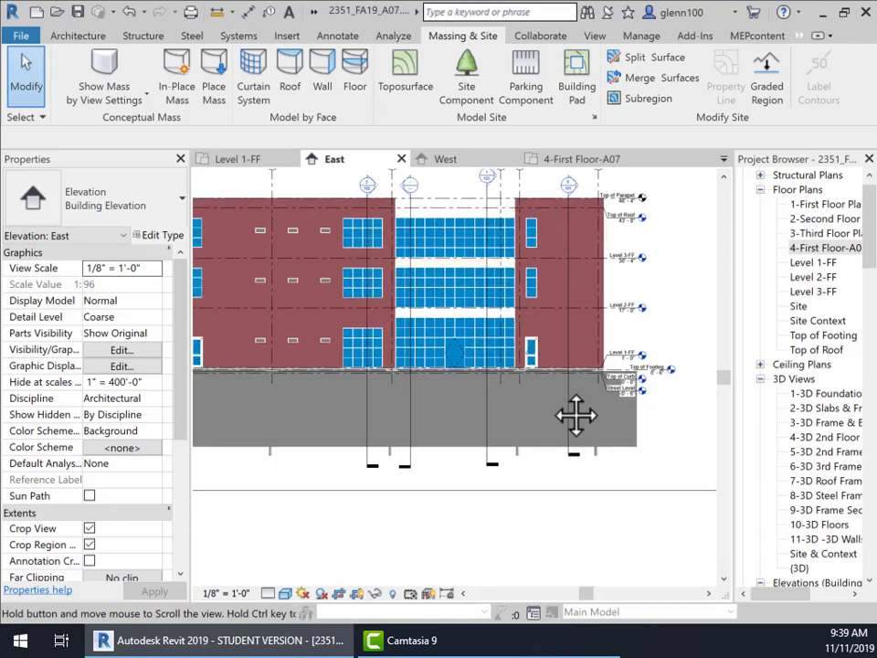
middle_click_drag(527, 463, 399, 523)
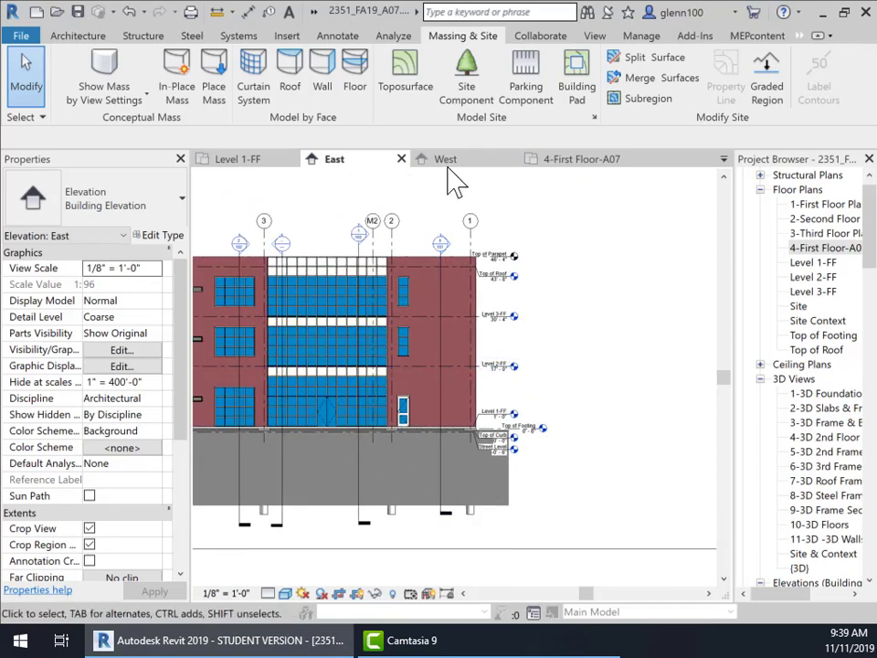
Step: View the Level 1-FF floor plan for comparison, then close it
left_click(260, 172)
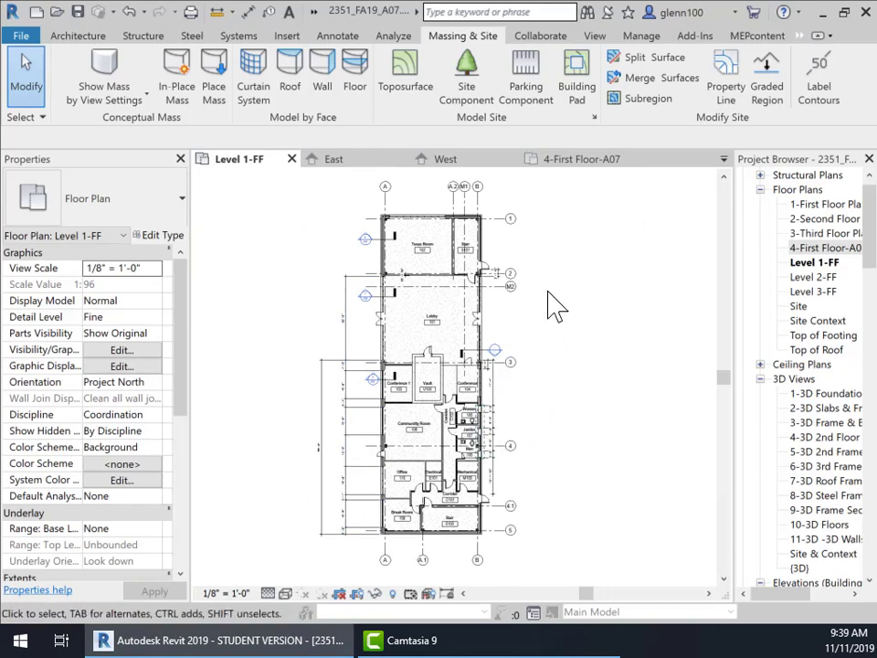
middle_click_drag(577, 460, 567, 407)
scroll(599, 390, "down", 2)
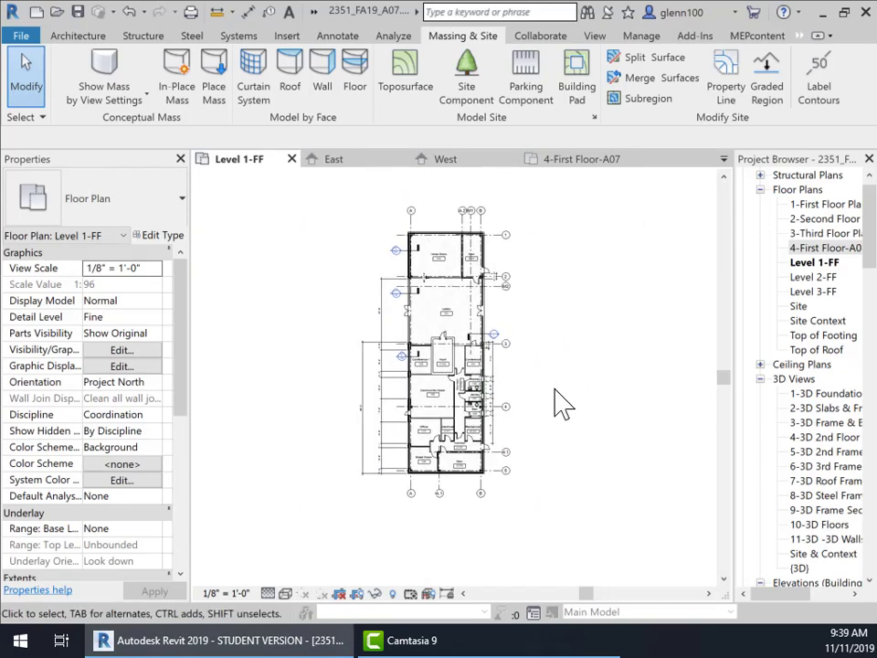
scroll(564, 405, "down", 2)
scroll(564, 405, "up", 3)
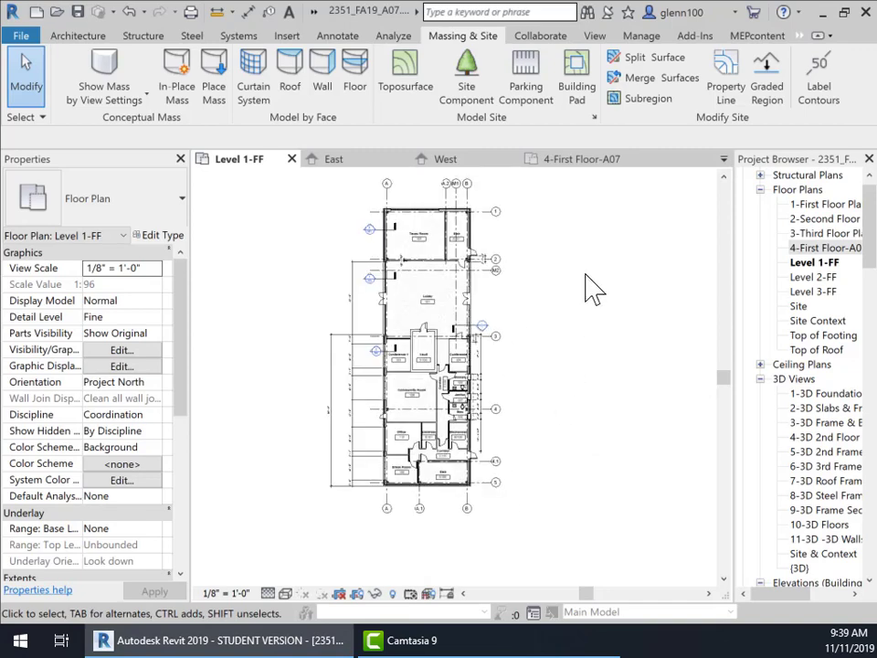
left_click(291, 159)
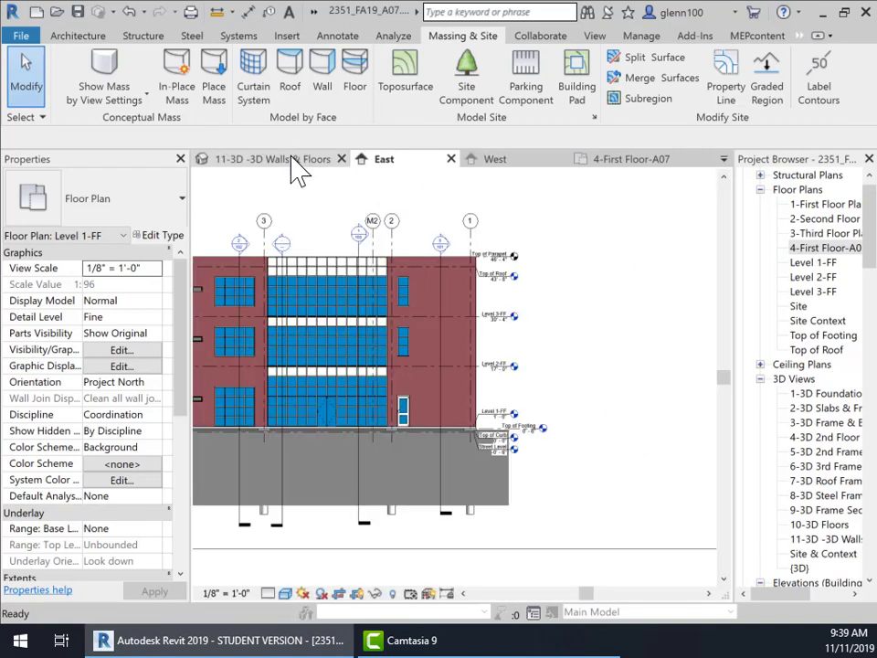
Step: Return to the 4-First Floor-A07 plan and select the east and west elevation markers to check their view lines
left_click(634, 161)
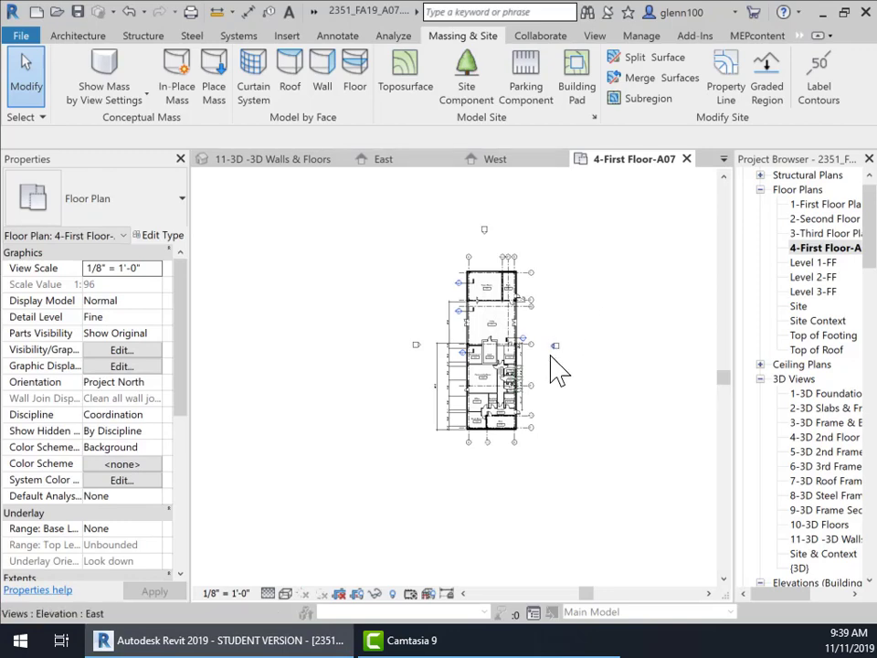
left_click(555, 346)
middle_click_drag(571, 387, 588, 429)
scroll(566, 415, "down", 2)
left_click(463, 384)
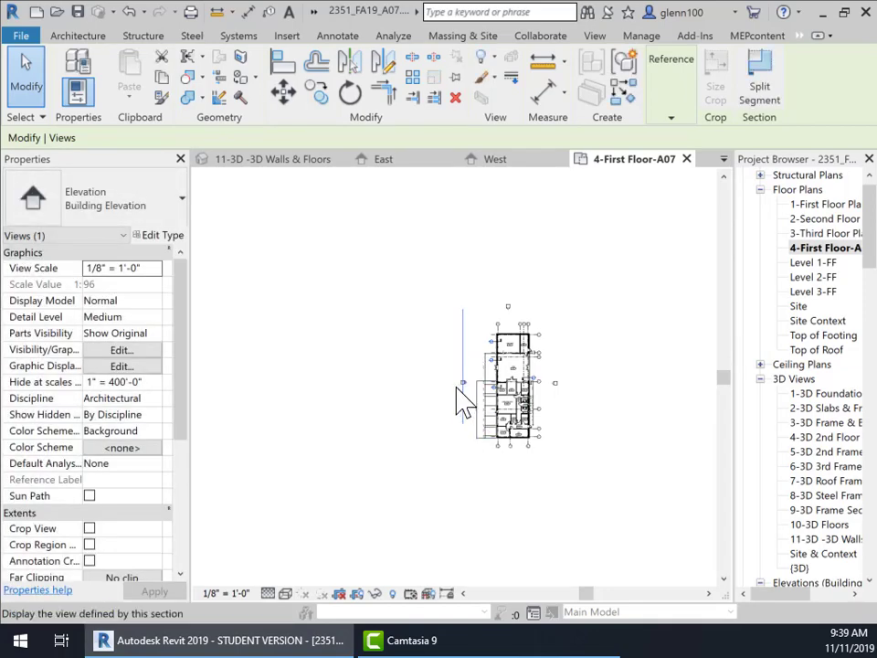
Step: Compare the East and West elevations, examining how the ground is shown at the building's base below Level 1-FF
scroll(463, 399, "up", 5)
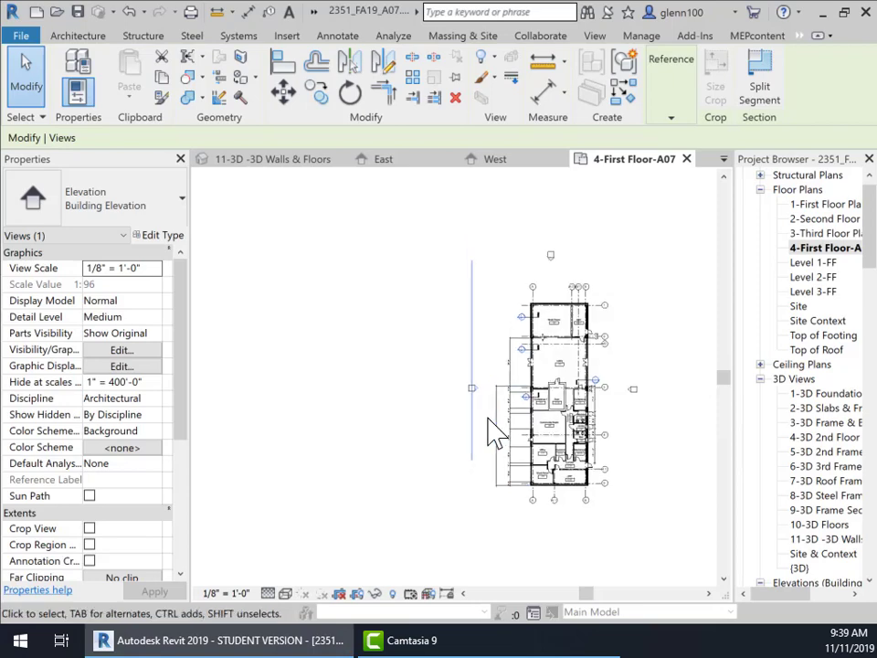
scroll(468, 262, "down", 3)
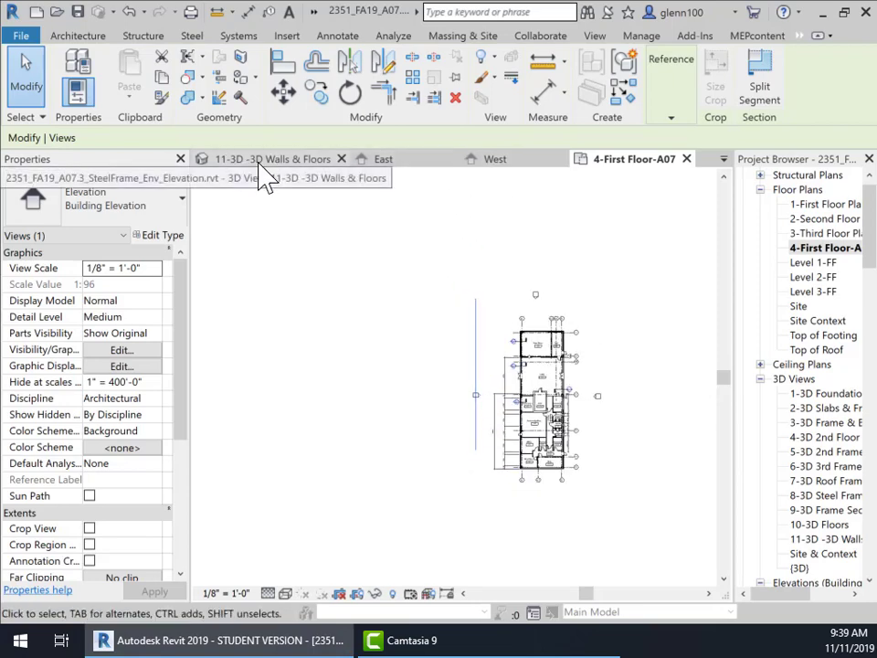
left_click(393, 162)
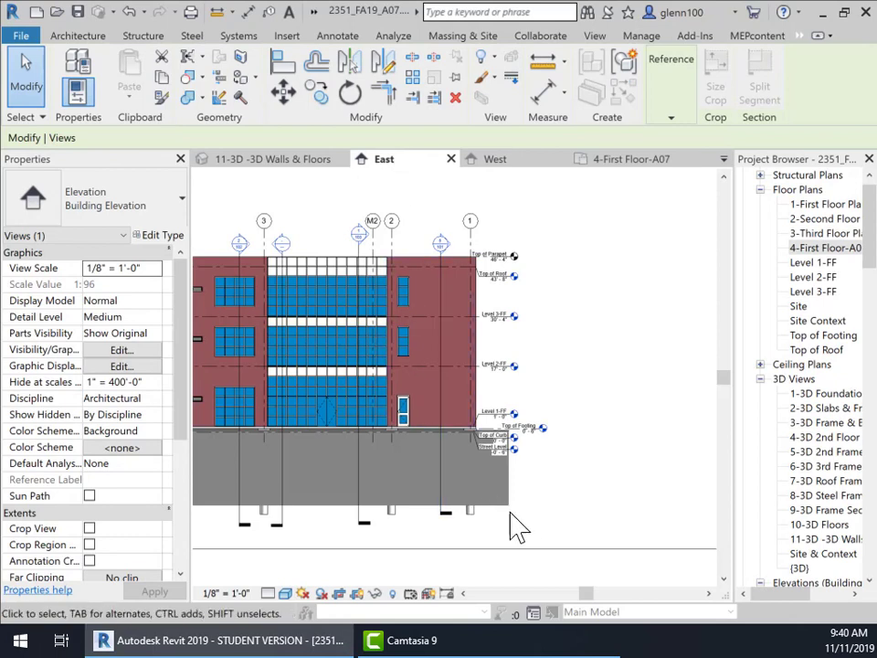
left_click(505, 174)
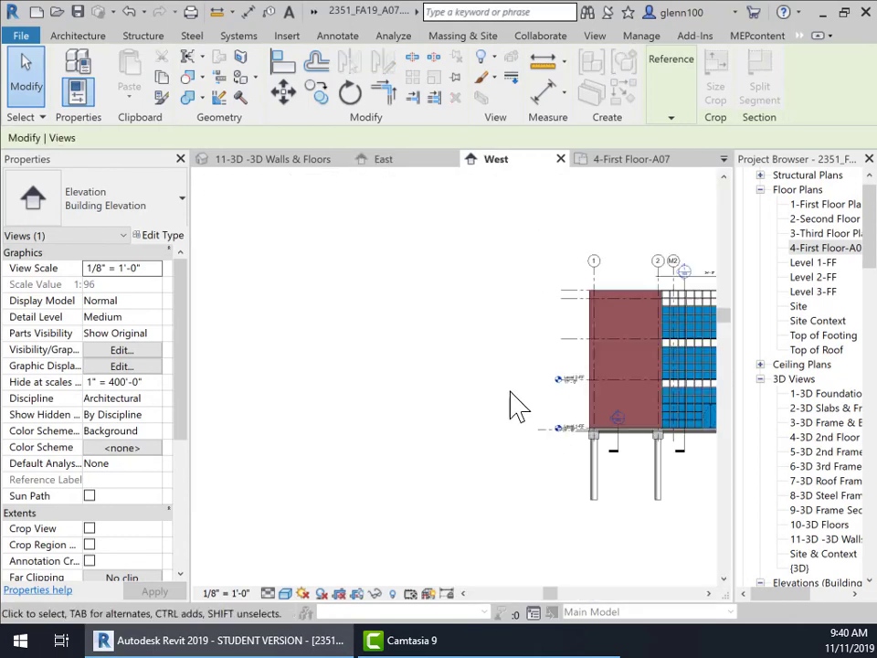
middle_click_drag(558, 470, 324, 422)
scroll(324, 422, "up", 6)
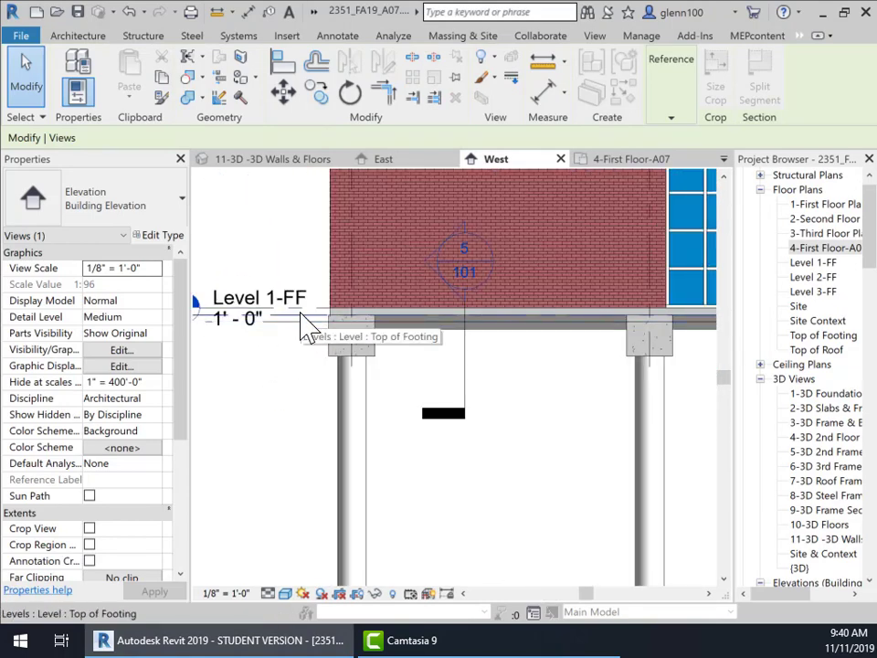
Step: Select the topography surface just below Level 1-FF in the West elevation and inspect it along the building's base
left_click(304, 324)
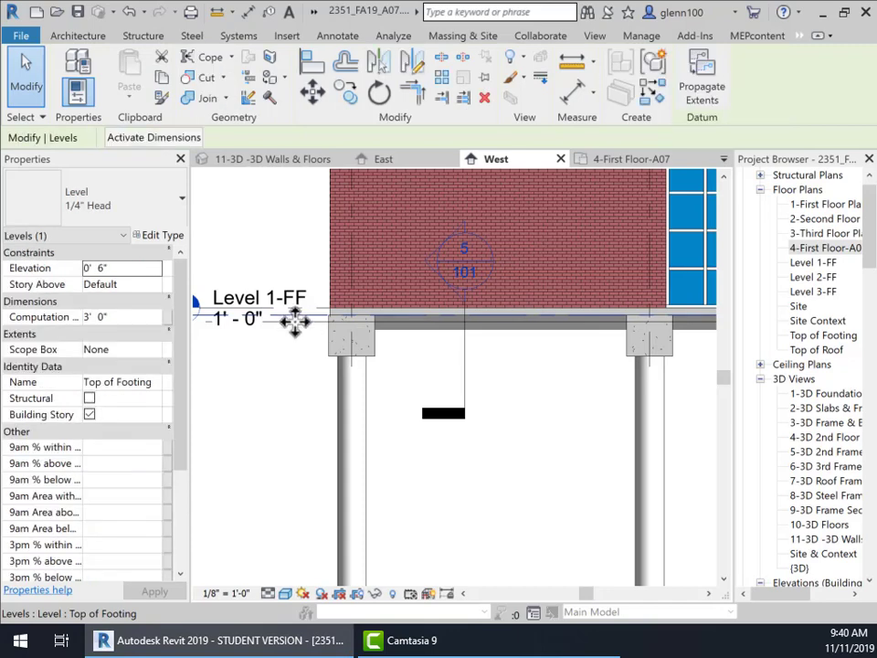
scroll(298, 361, "down", 4)
middle_click_drag(393, 413, 433, 421)
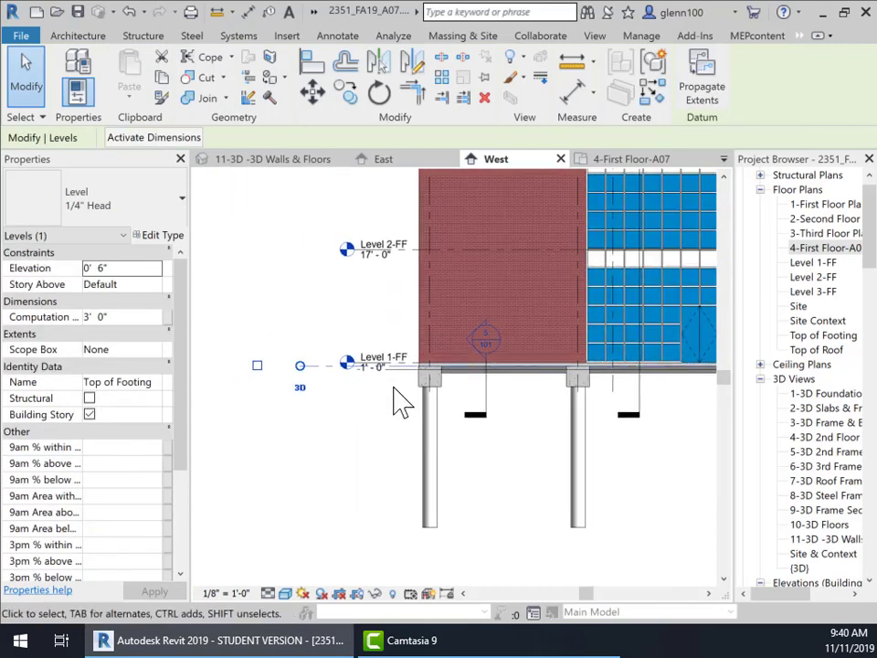
key("Escape")
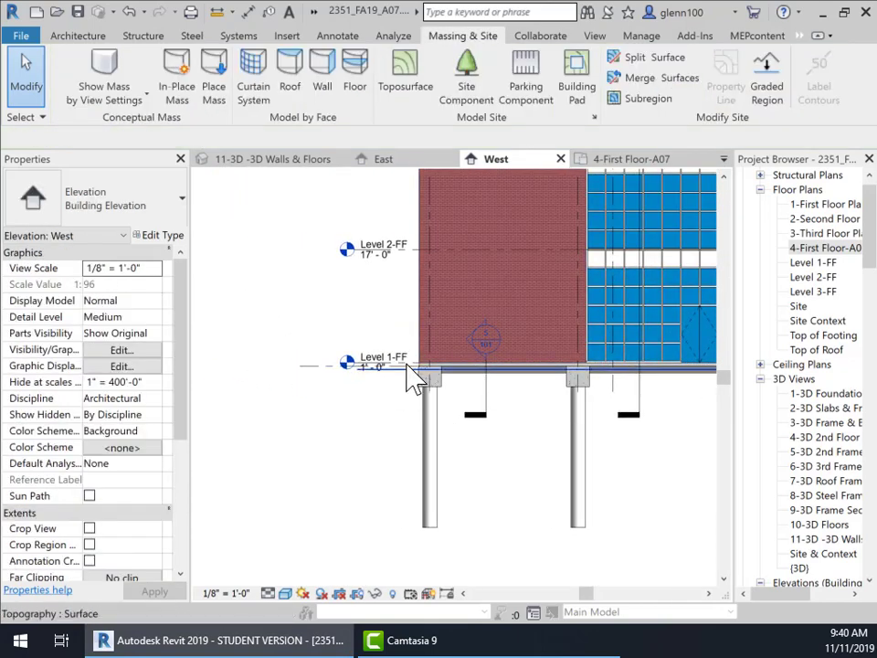
scroll(411, 376, "up", 3)
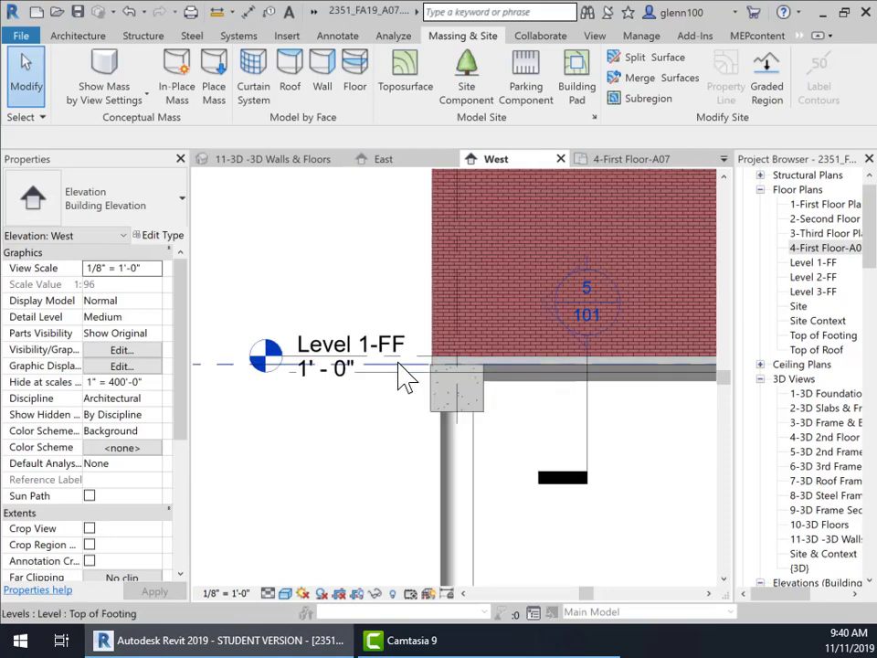
key("Tab")
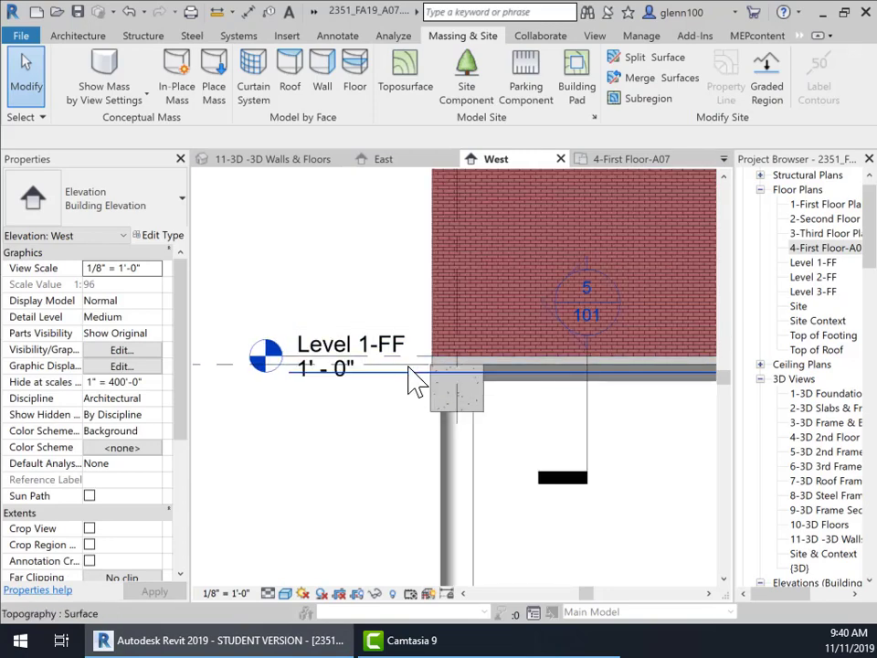
left_click(408, 367)
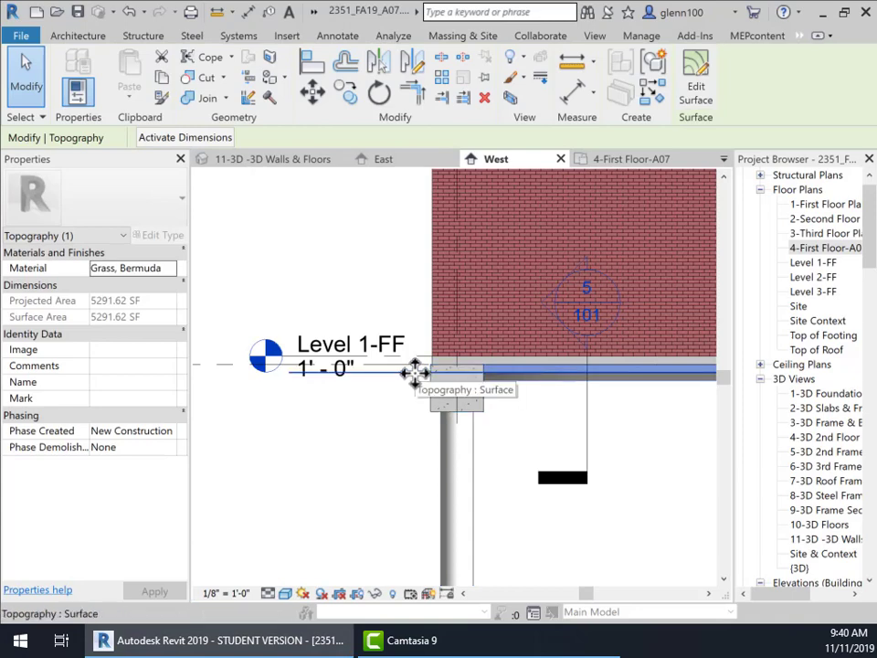
scroll(532, 446, "down", 6)
middle_click_drag(546, 452, 425, 348)
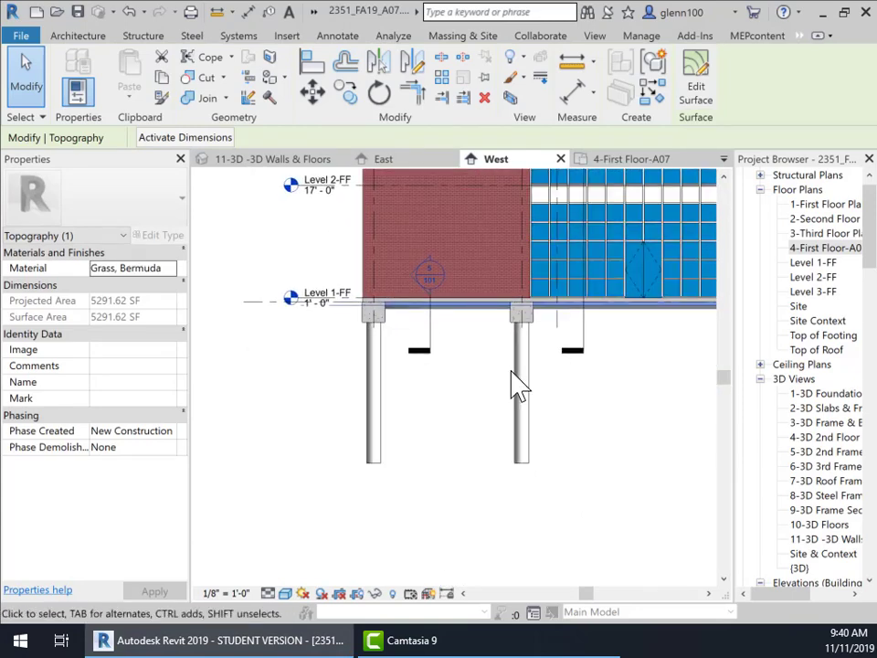
scroll(566, 386, "down", 2)
middle_click_drag(566, 386, 507, 447)
scroll(490, 434, "down", 4)
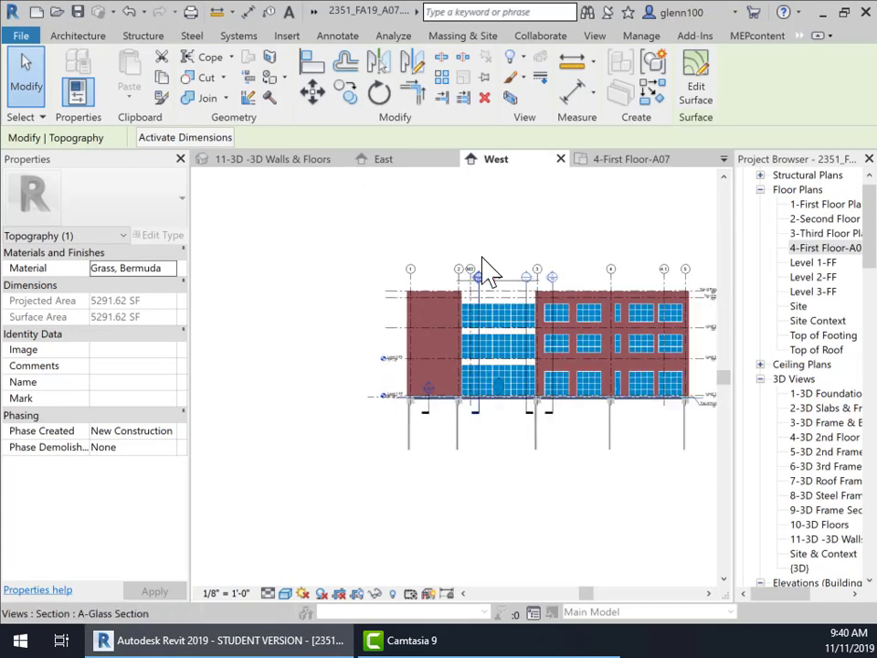
Step: Move the west elevation marker in the 4-First Floor-A07 plan close to the building's west wall, beside the Lobby
left_click(606, 162)
scroll(469, 395, "up", 4)
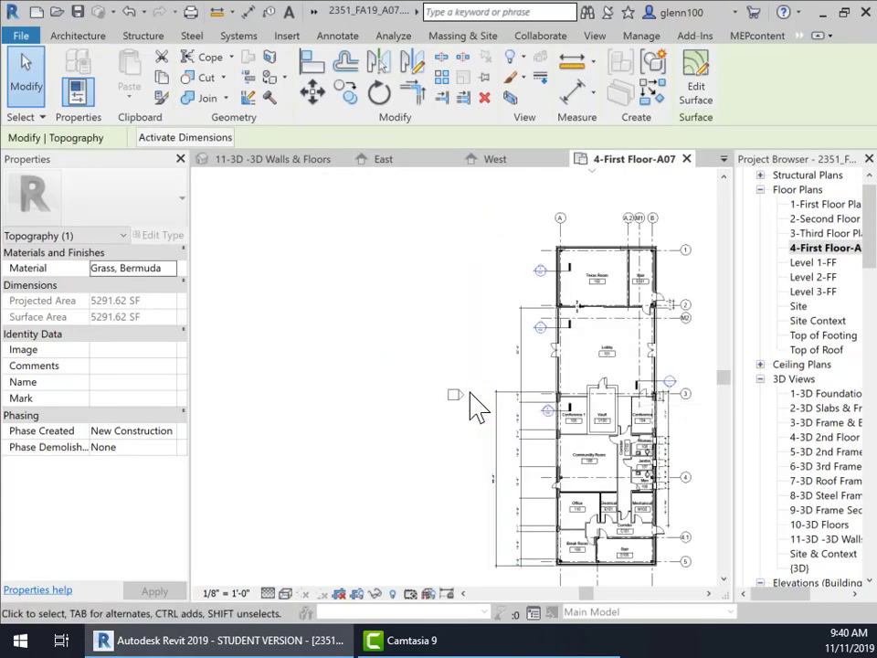
mouse_move(431, 347)
left_mouse_down()
mouse_move(467, 435)
mouse_move(467, 399)
mouse_move(522, 407)
mouse_move(545, 382)
left_mouse_up()
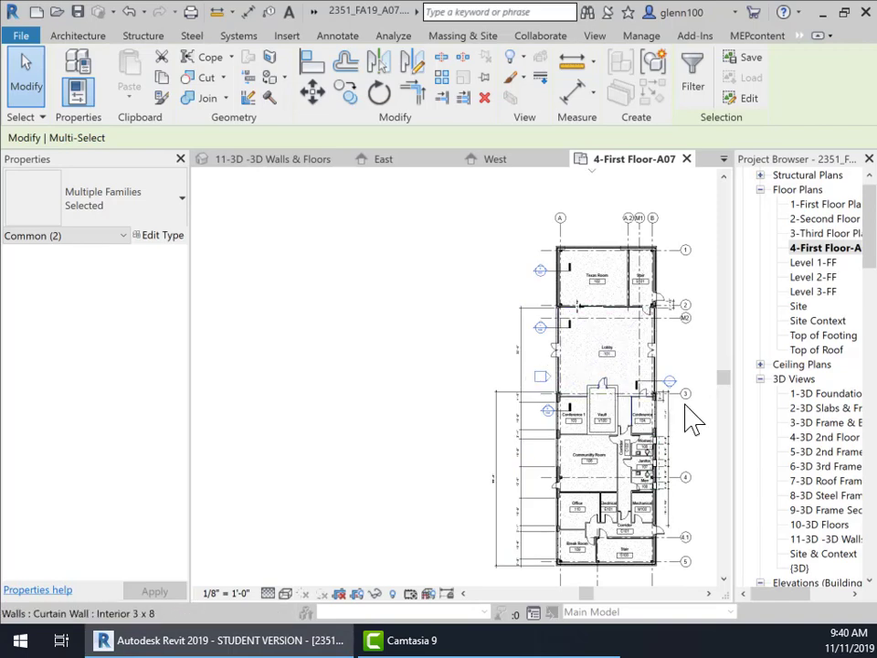
scroll(717, 447, "down", 1)
middle_click_drag(712, 422, 500, 380)
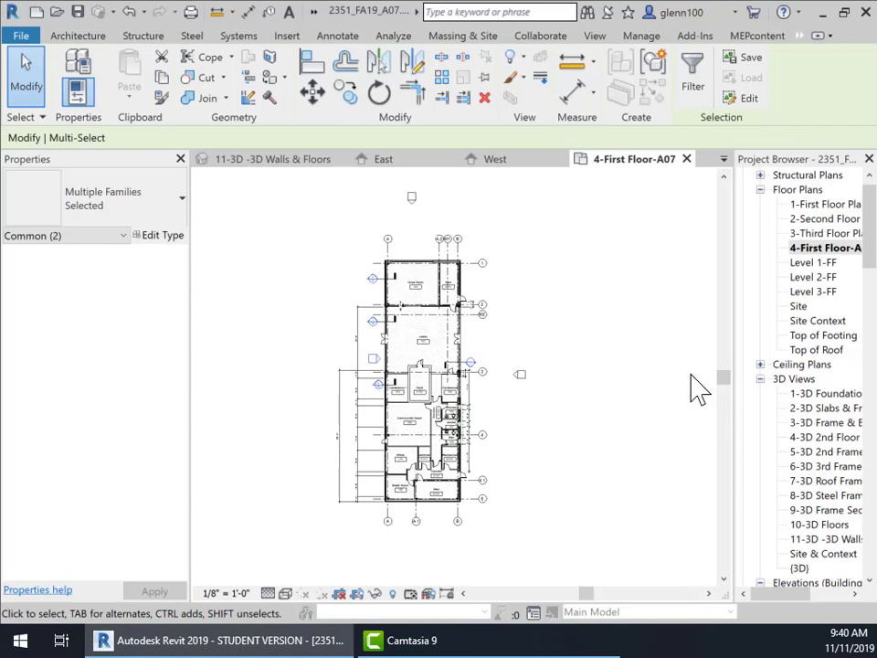
middle_click_drag(554, 429, 644, 440)
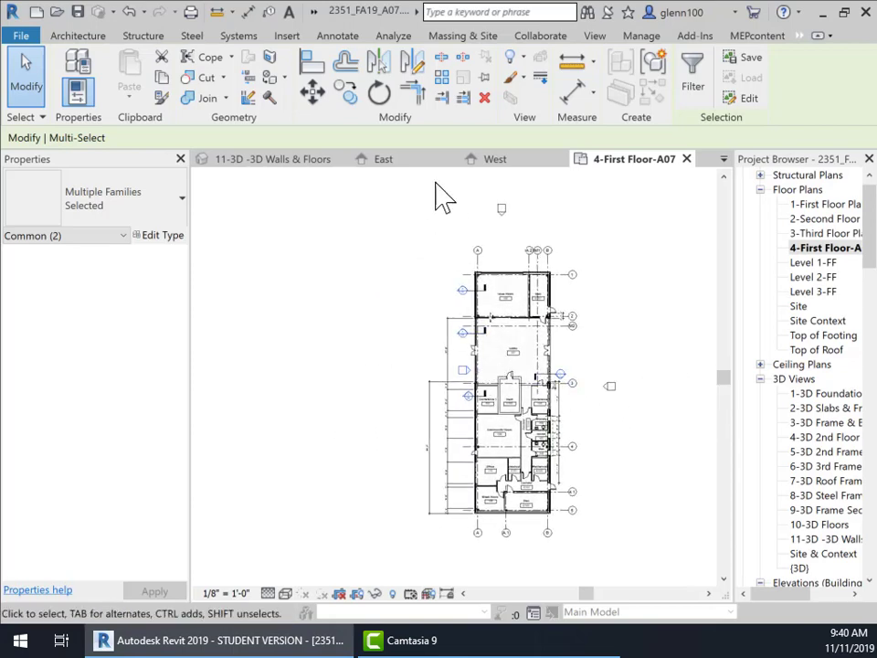
Step: Reopen the West elevation and examine the ground section and foundations beneath the building
left_click(501, 170)
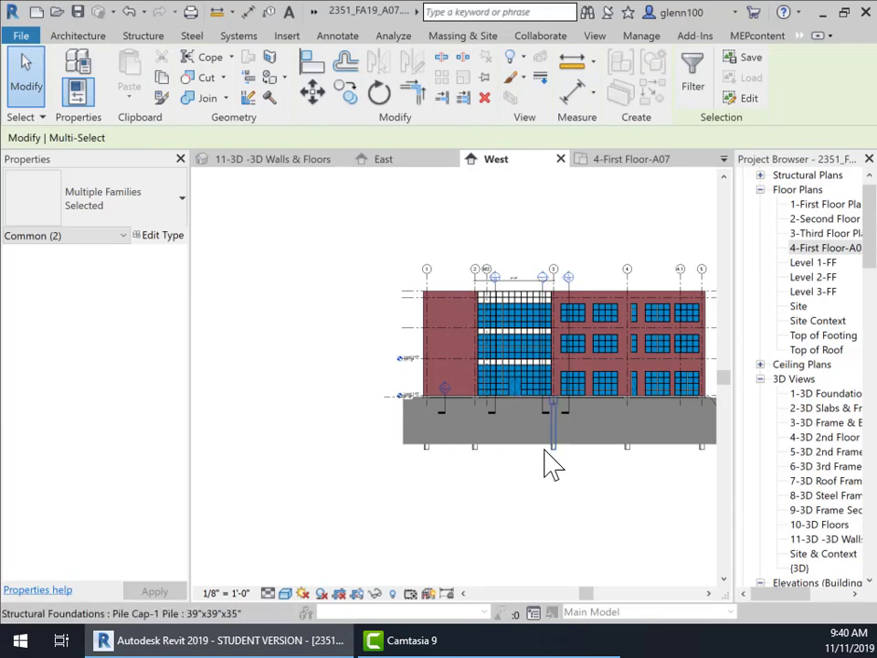
middle_click_drag(554, 464, 470, 468)
scroll(539, 487, "up", 2)
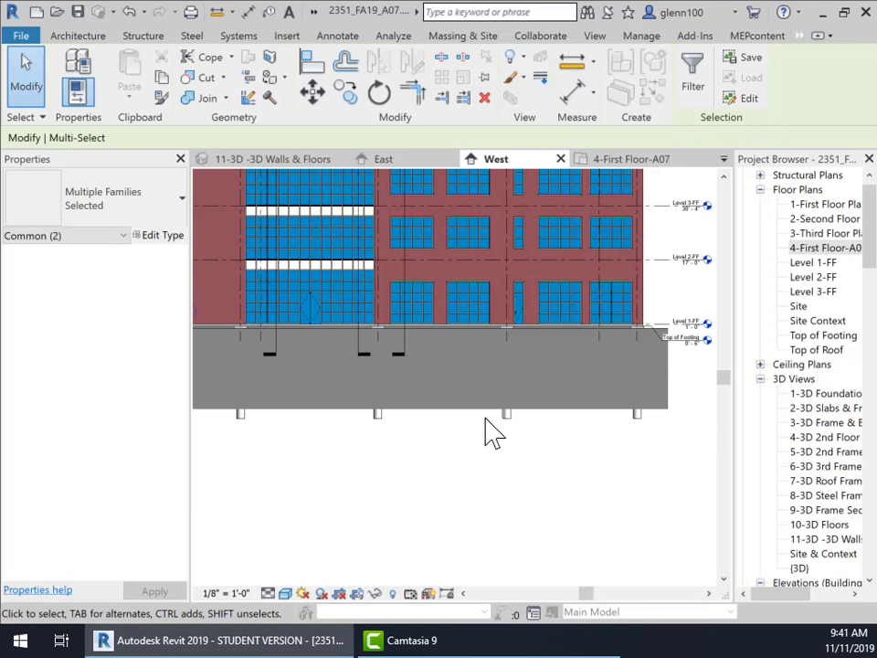
left_click(708, 409)
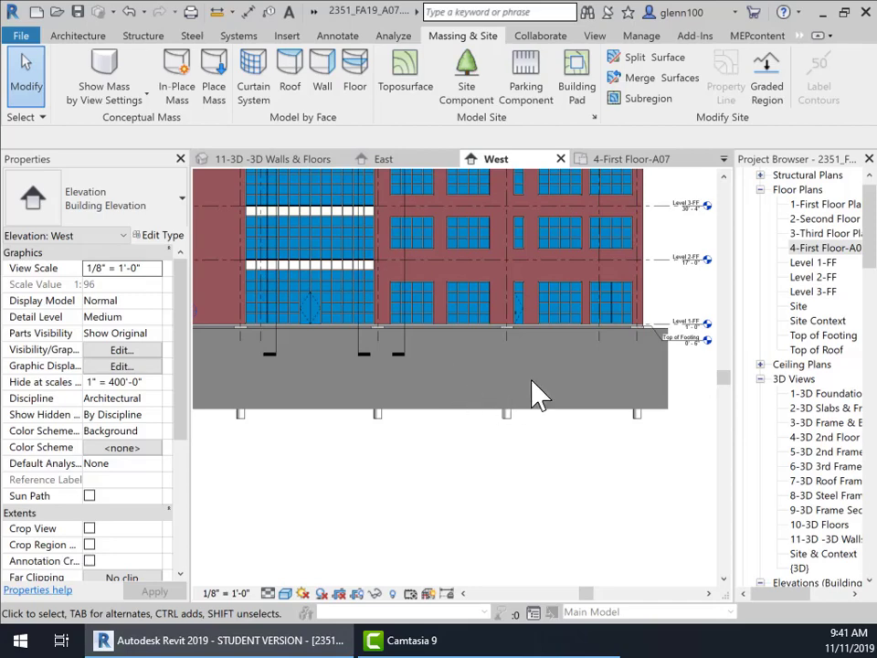
middle_click_drag(493, 372, 587, 404)
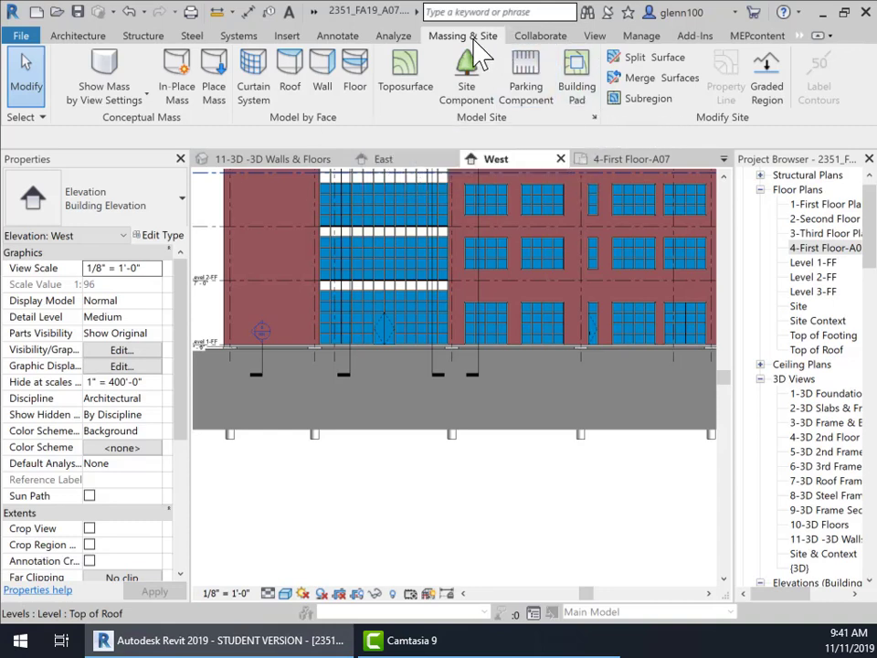
Step: Review the section cut material Earth(solid) in the Site Settings and its available cut fill patterns, keeping the solid fill
left_click(593, 118)
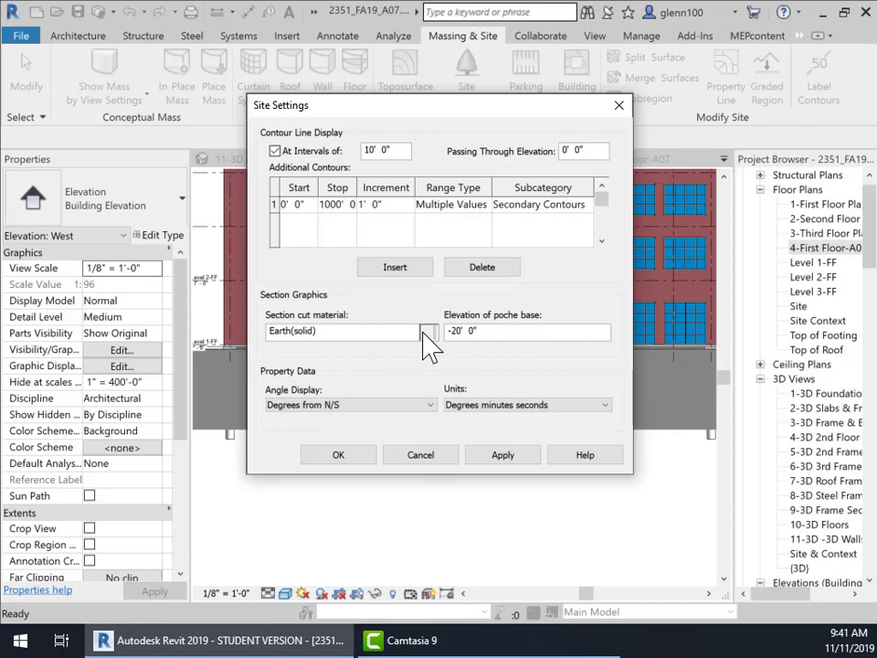
left_click(426, 330)
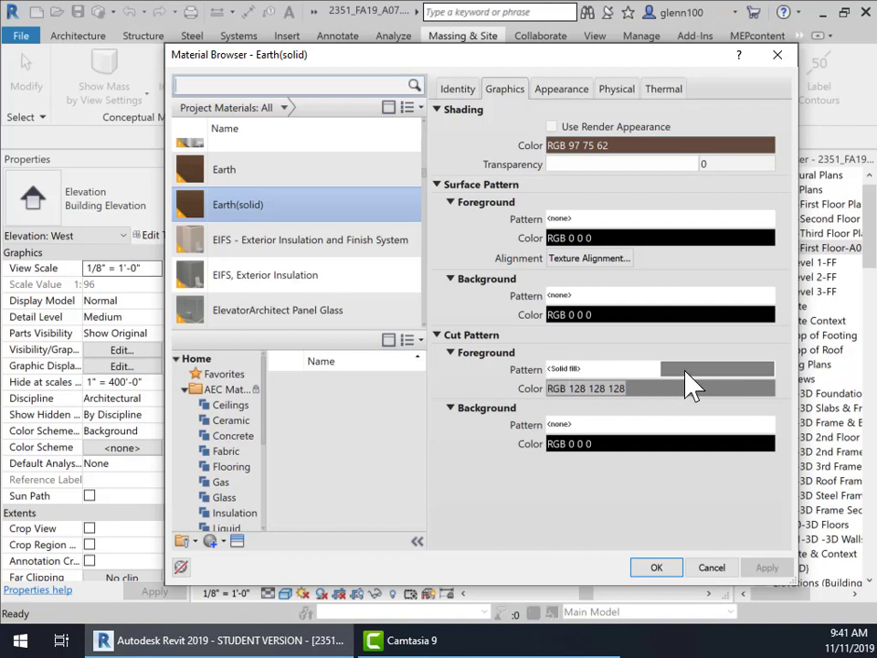
left_click(595, 370)
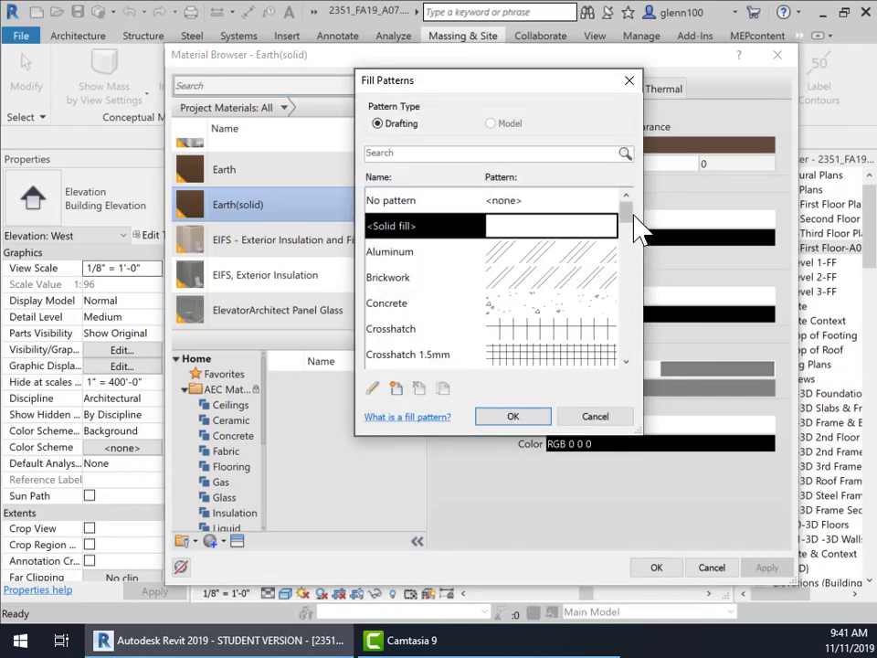
left_click_drag(630, 211, 622, 260)
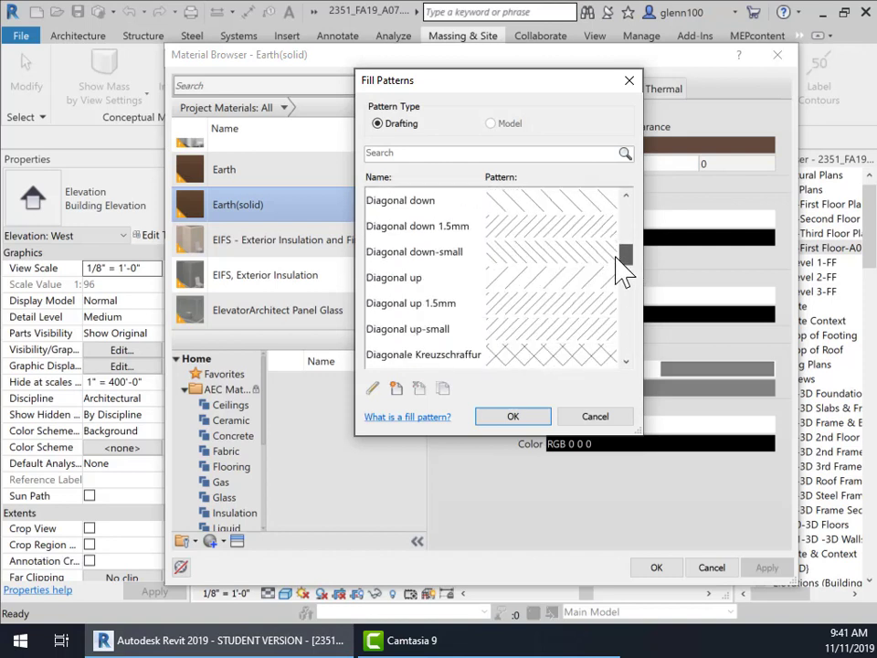
left_click(594, 420)
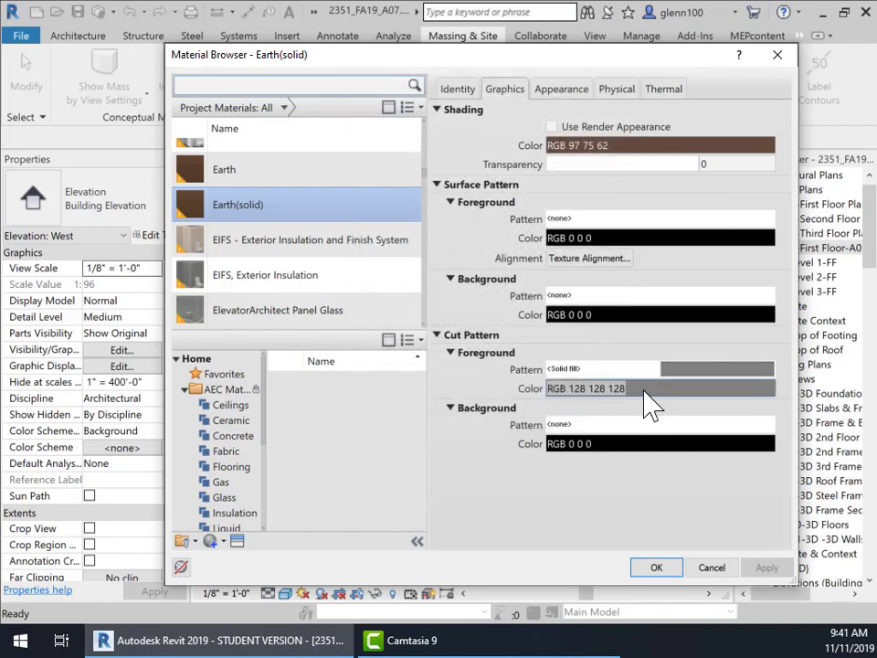
left_click(657, 567)
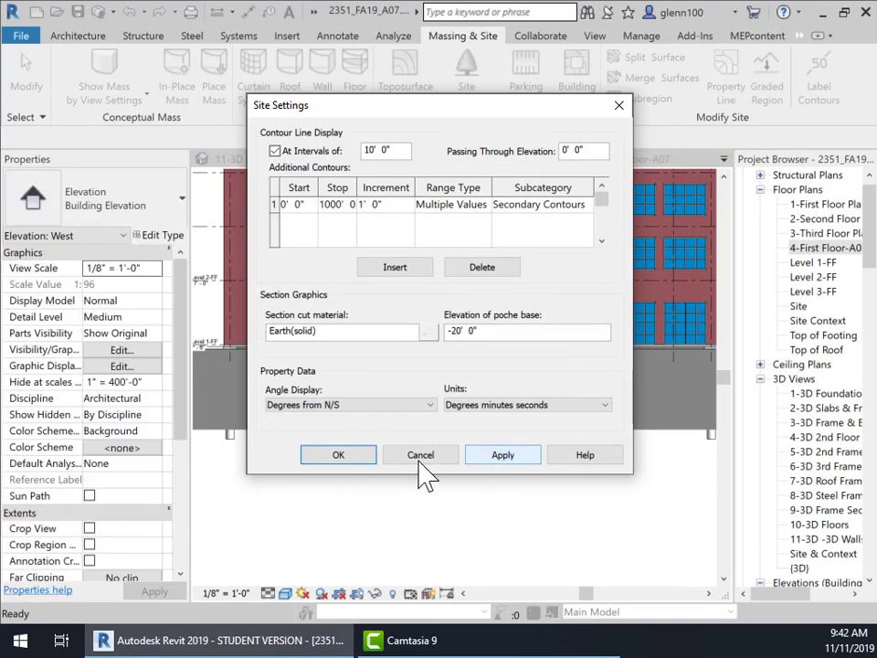
left_click(338, 454)
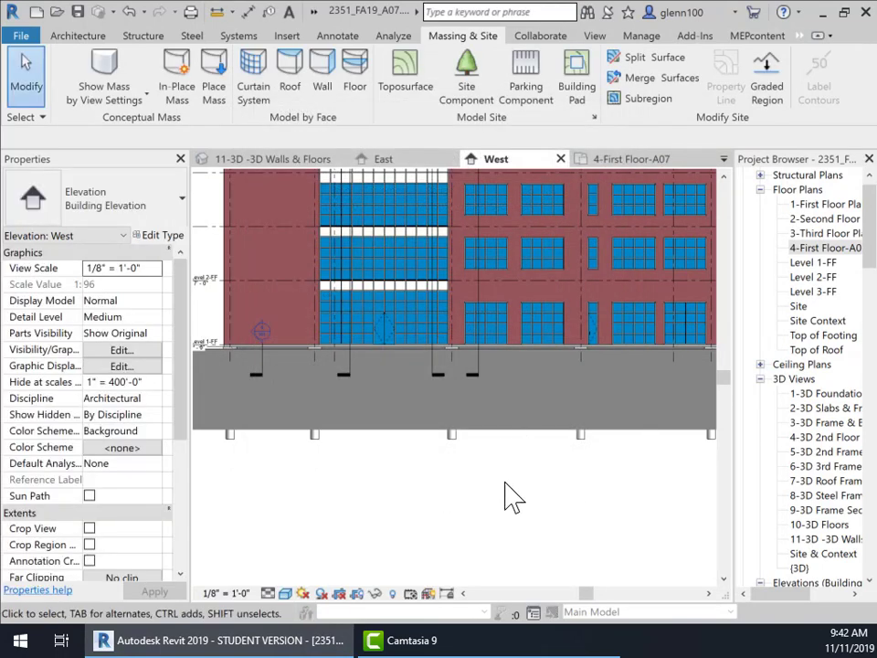
Step: Pull the West elevation's crop region in near grid 1 and raise its bottom edge into the ground fill, above the footings
scroll(515, 491, "down", 3)
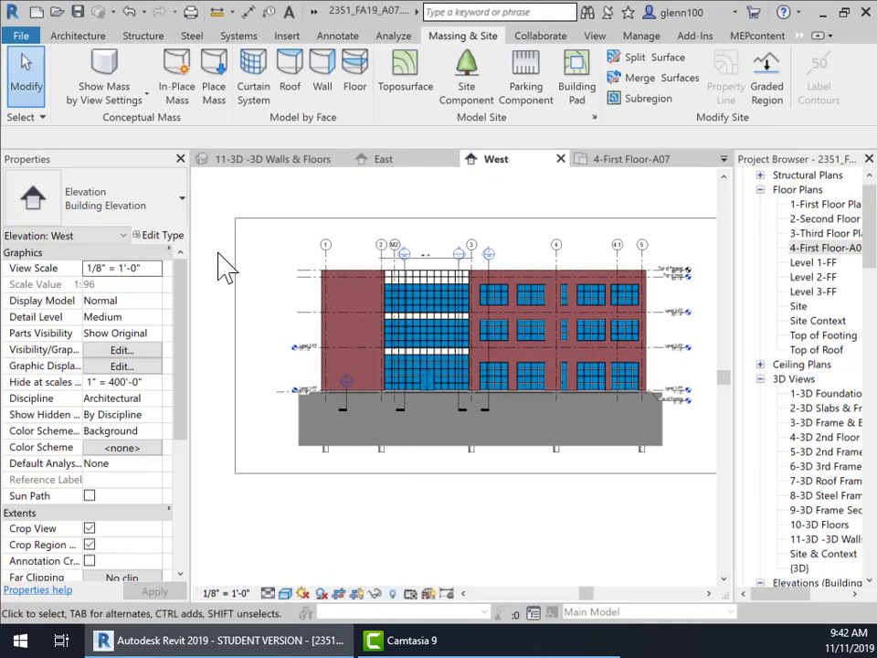
left_click(239, 356)
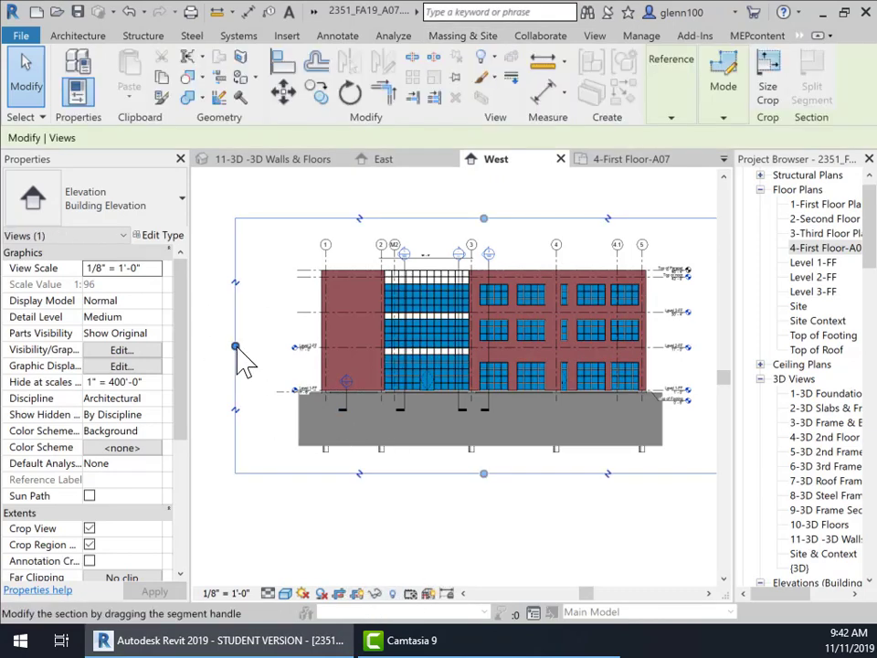
left_click(236, 346)
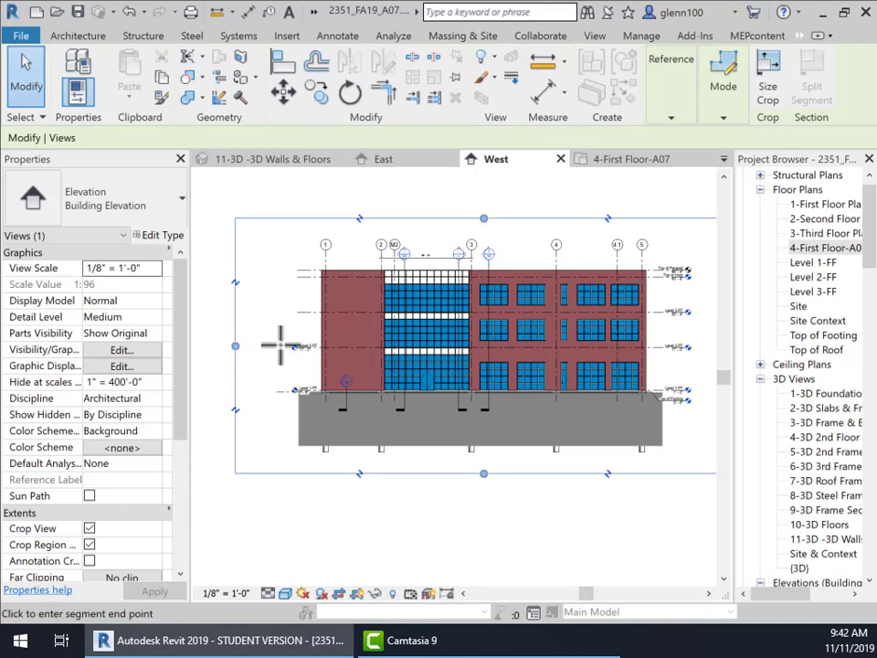
left_click(281, 345)
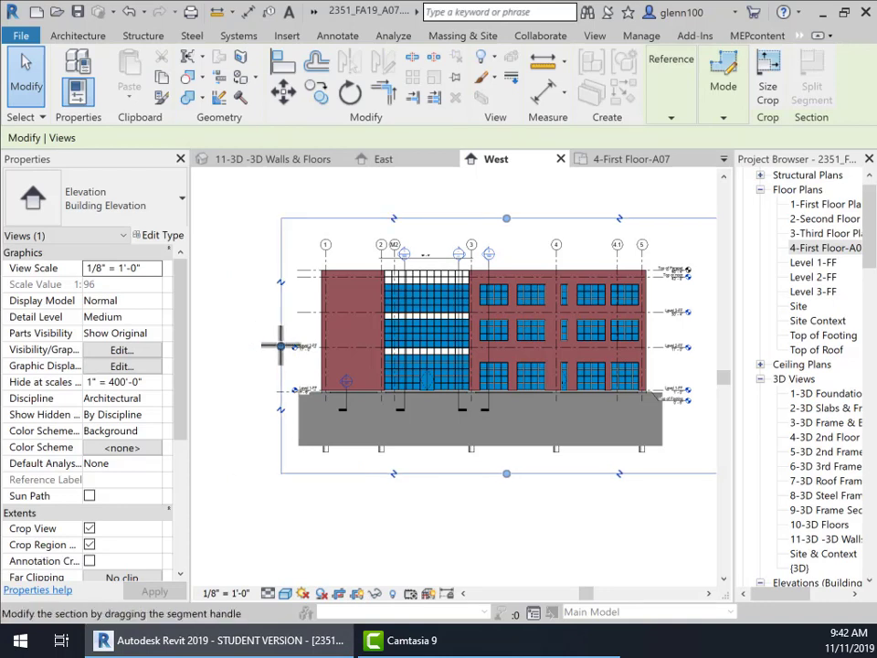
left_click(506, 473)
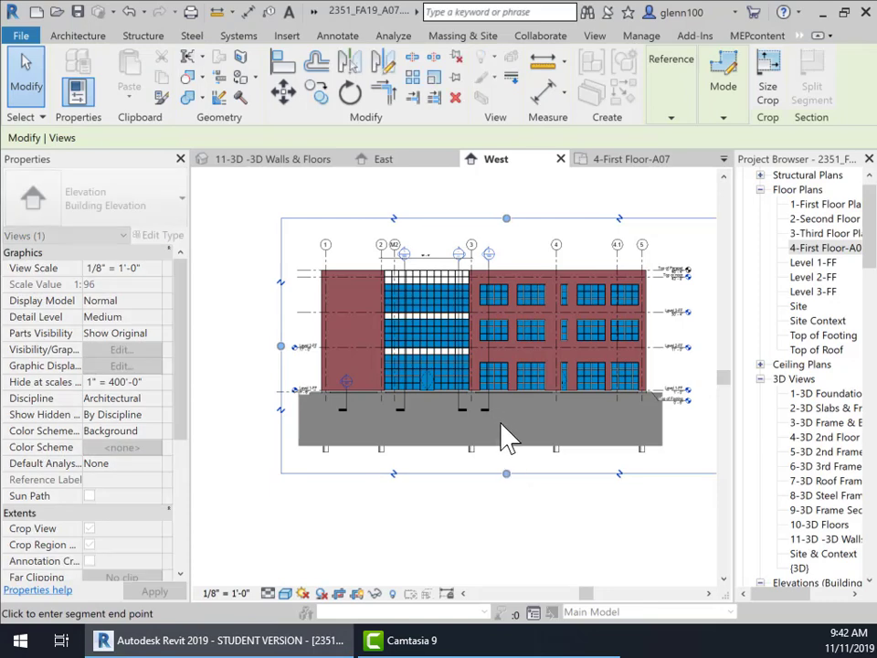
left_click(506, 474)
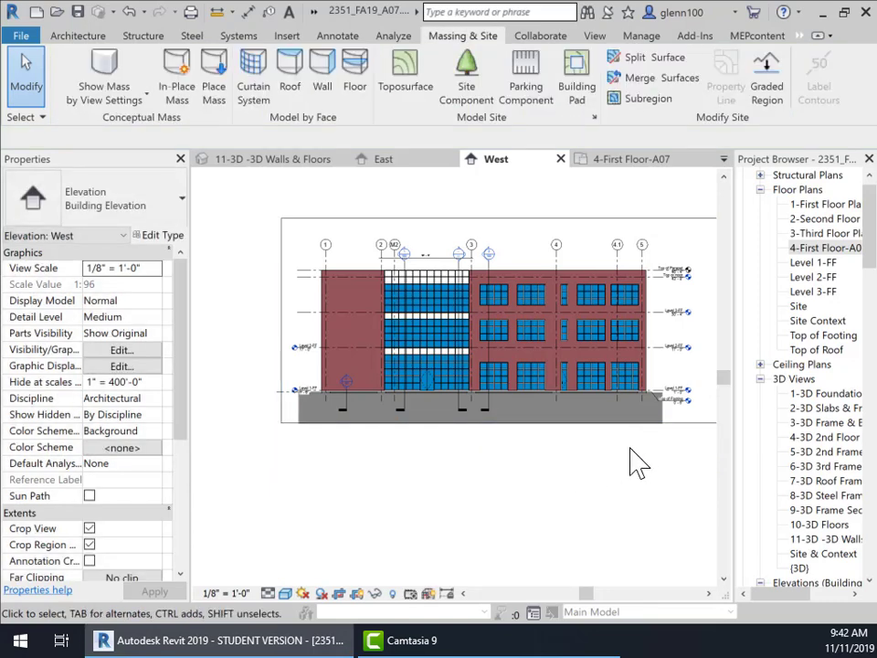
Step: Move the crop edge beyond grid 5 in to just past the level heads and lower the top edge to just above the grid bubbles
middle_click_drag(631, 446, 473, 482)
scroll(474, 482, "down", 1)
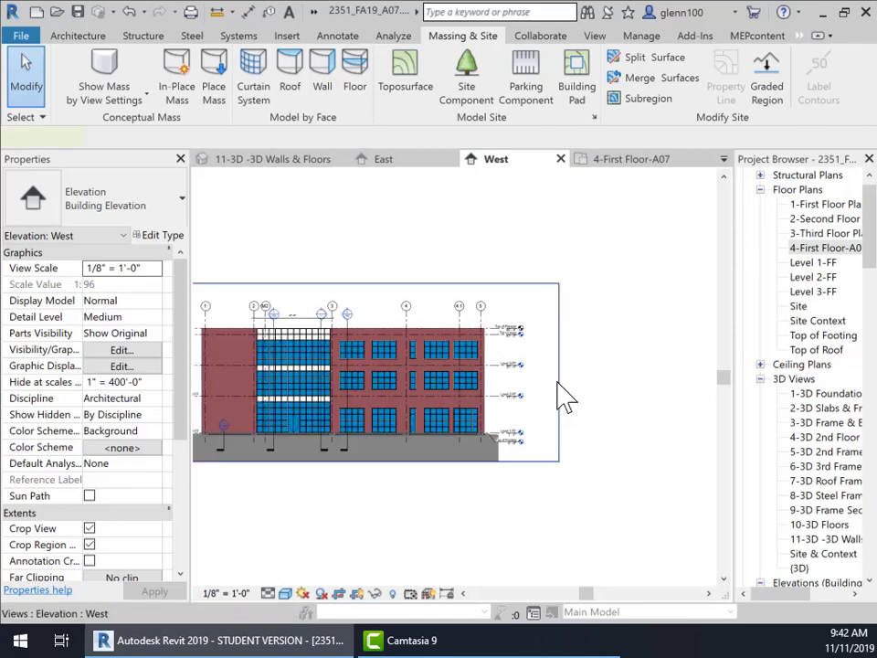
left_click(559, 393)
left_click(559, 372)
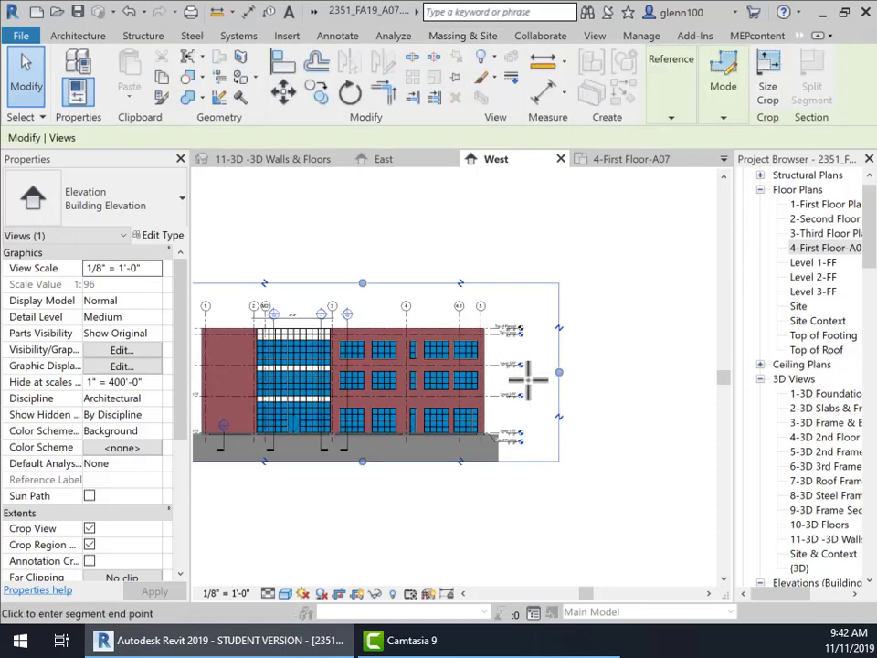
left_click(528, 375)
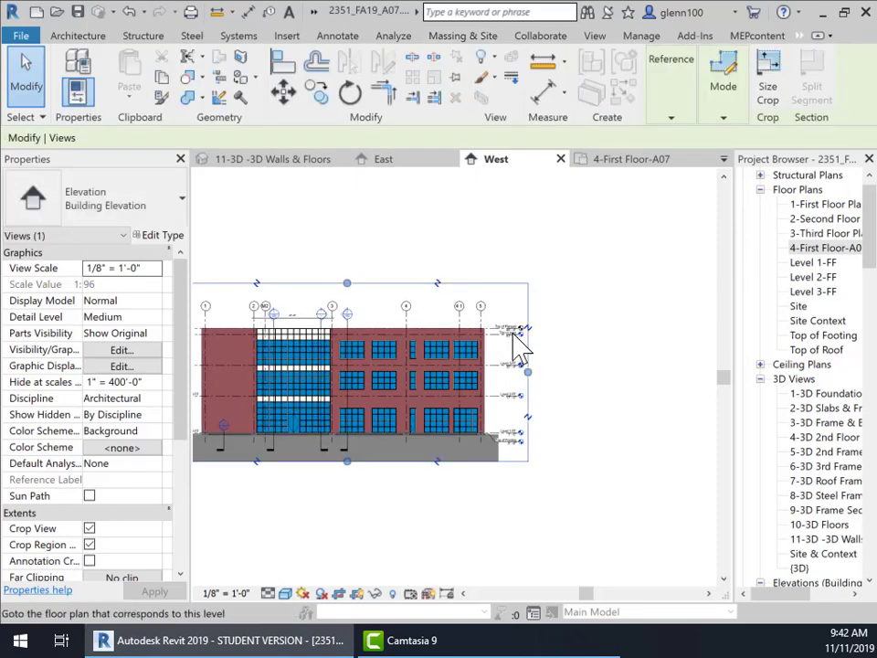
left_click(346, 285)
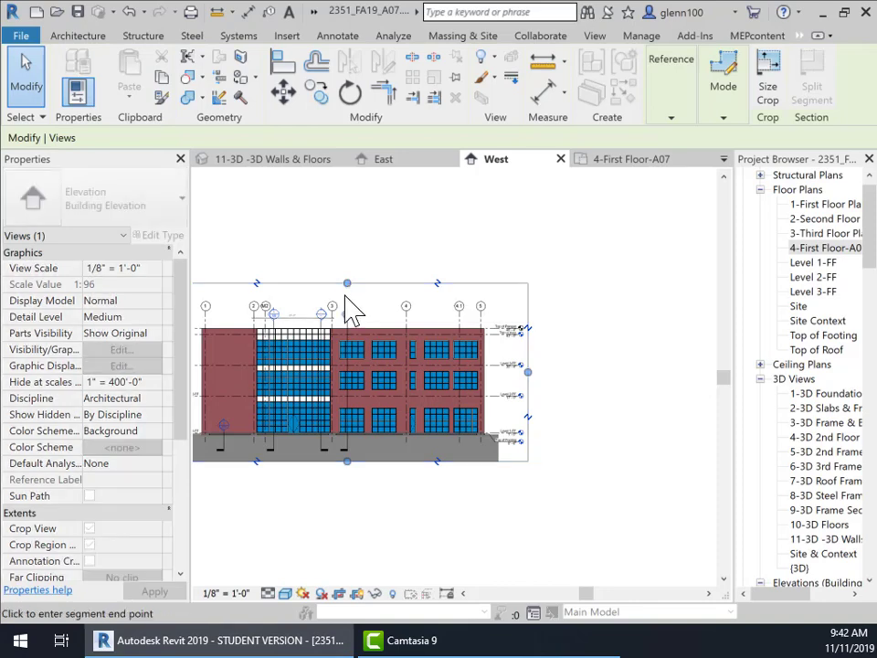
left_click(353, 296)
left_click(447, 284)
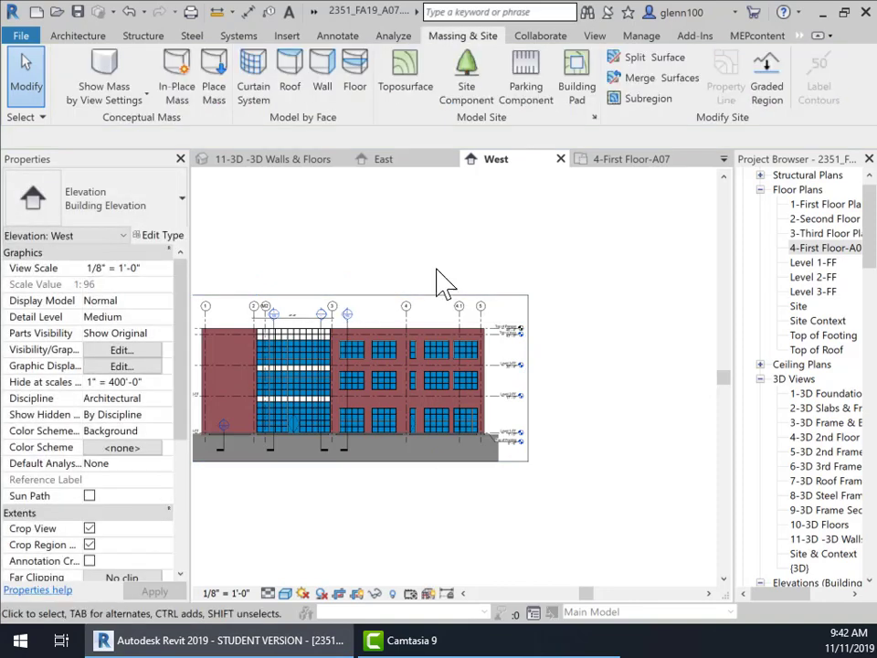
Step: Hide the crop region boundary in the West elevation while keeping the view cropped
middle_click_drag(511, 398, 612, 329)
middle_click_drag(578, 340, 569, 346)
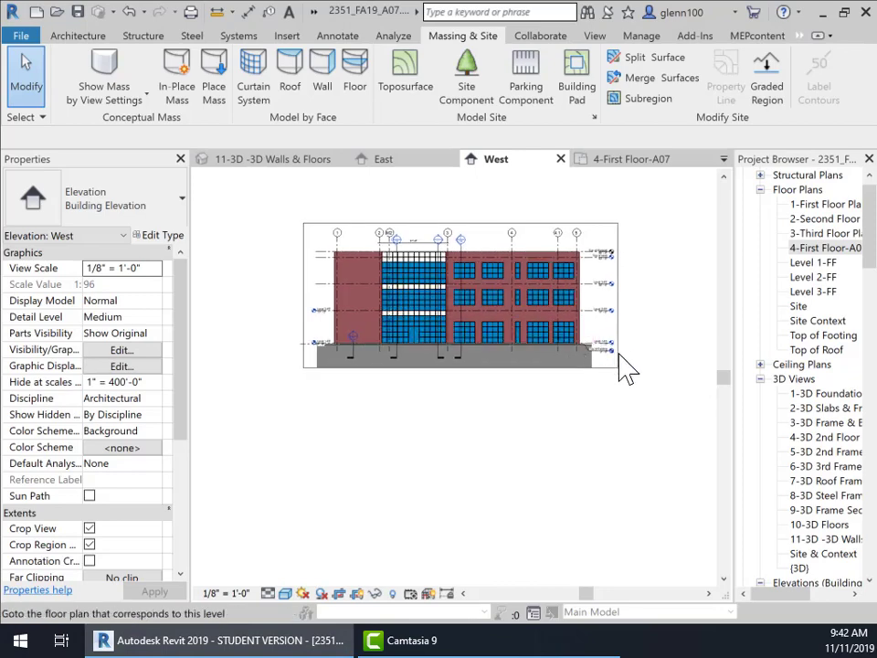
left_click(356, 593)
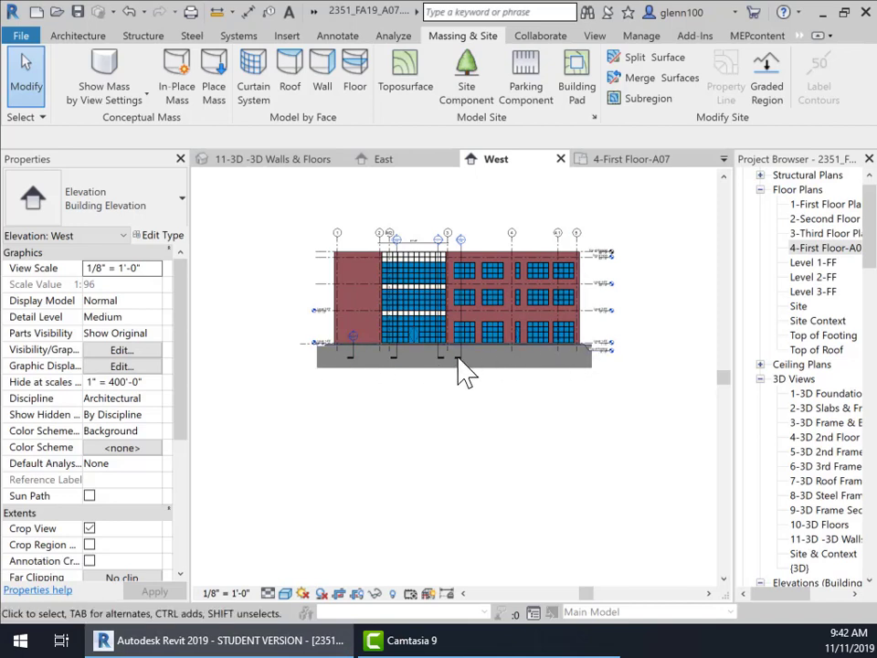
Step: Switch to the East elevation and raise the crop region's bottom edge into the ground fill, above the footings
left_click(413, 162)
middle_click_drag(440, 411, 646, 338)
left_click(435, 445)
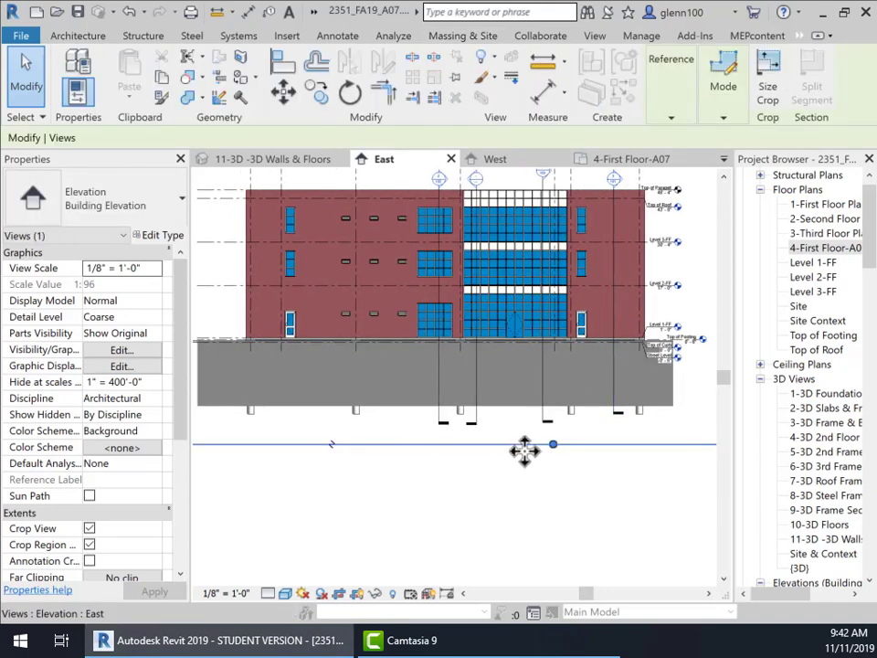
left_click(553, 444)
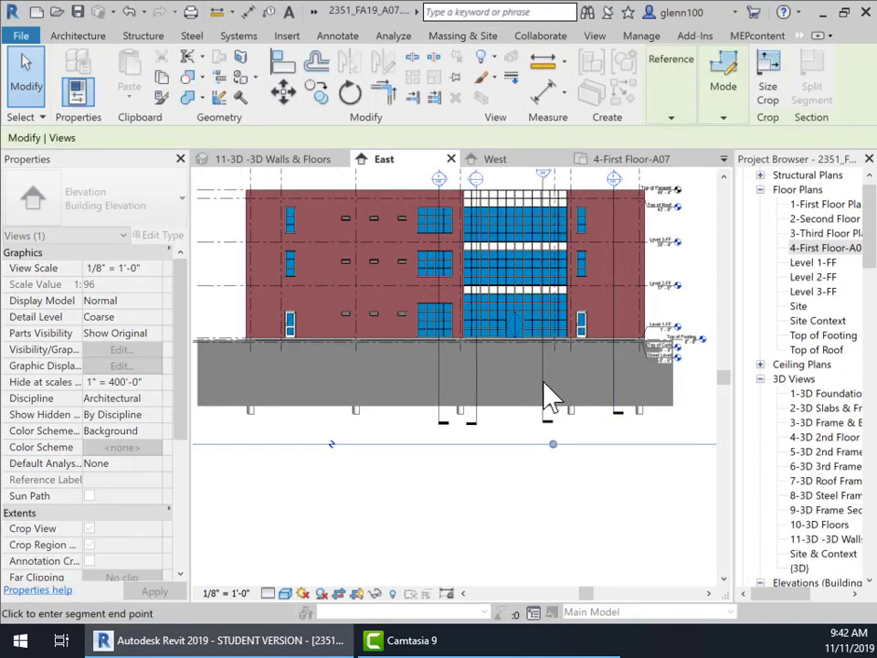
left_click(548, 407)
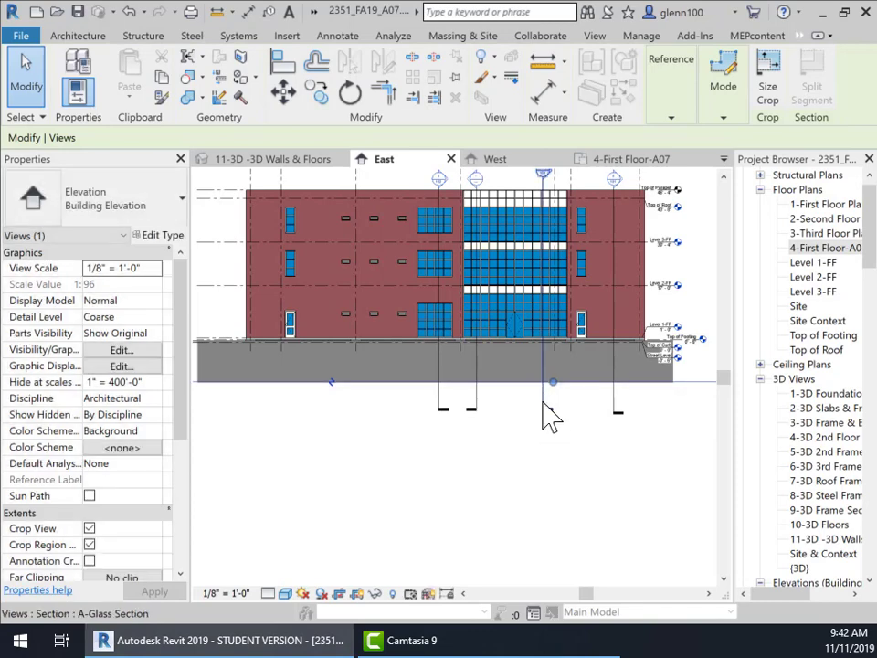
Step: Shorten the lower ends of the four section lines in the East elevation so their tails sit within the ground fill
left_click_drag(544, 409, 544, 362)
left_click(543, 362)
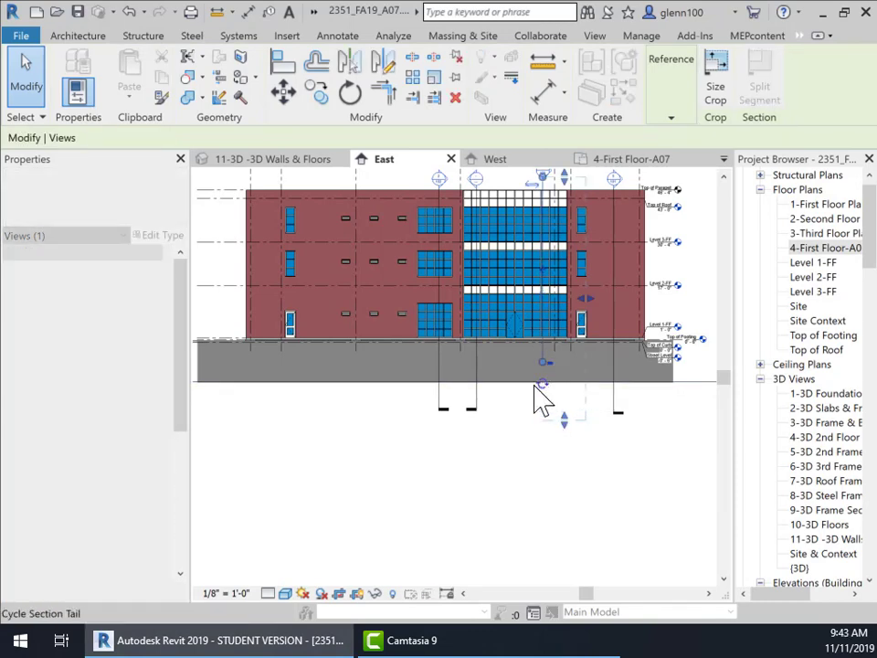
left_click(477, 400)
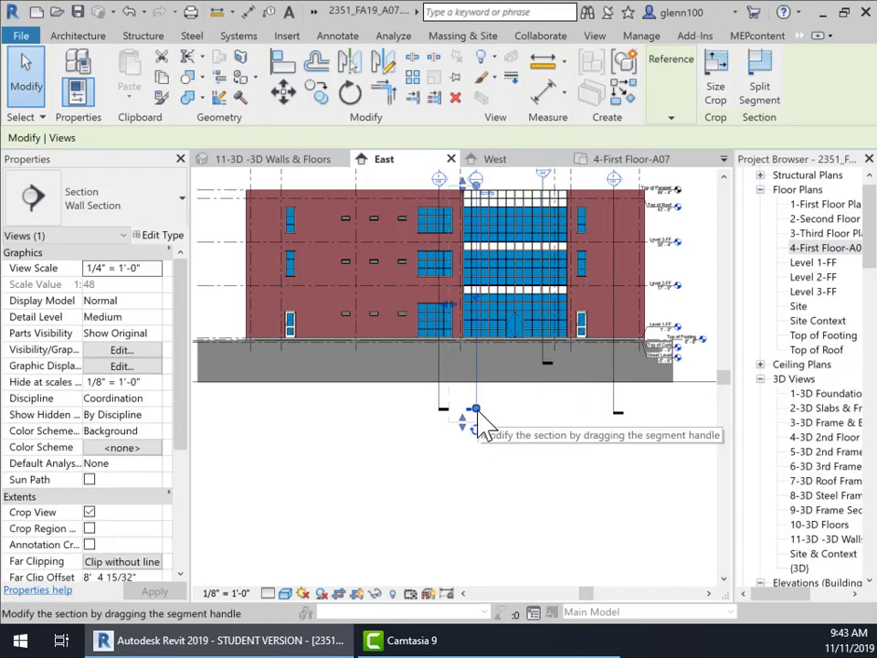
left_click_drag(477, 408, 477, 360)
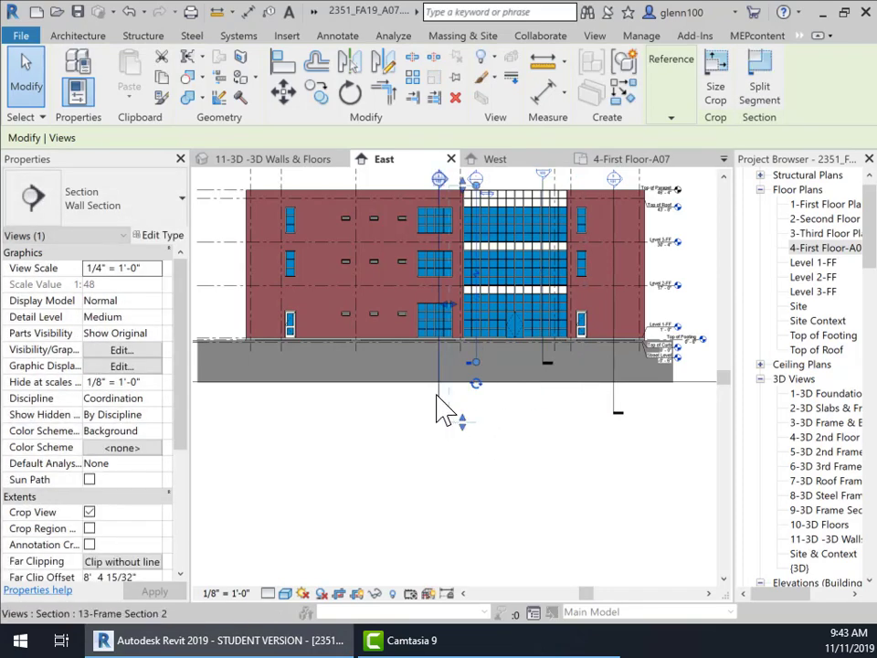
left_click(439, 393)
left_click_drag(439, 408, 439, 360)
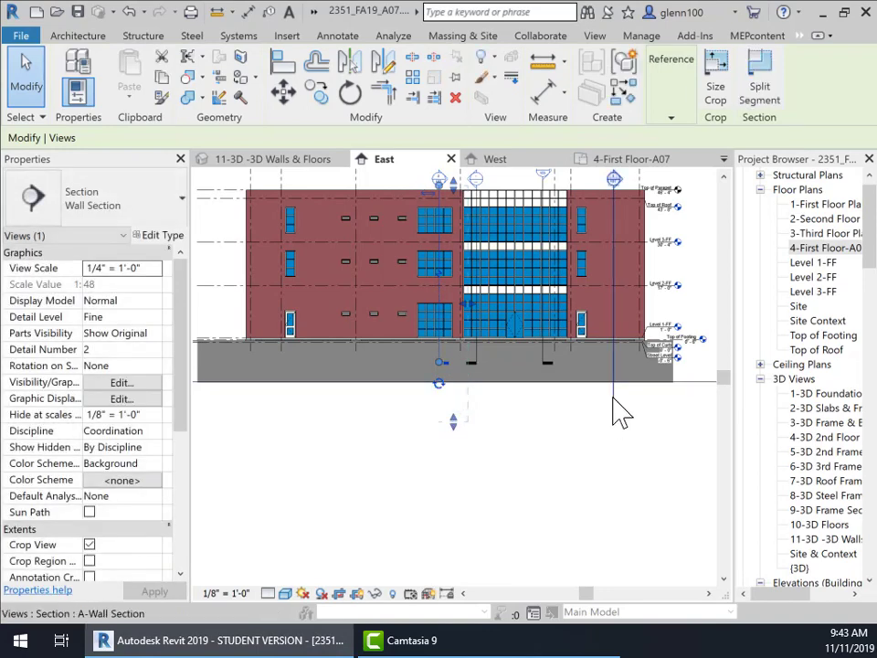
left_click(615, 411)
left_click_drag(613, 402, 610, 363)
Step: Tighten both side edges and the top edge of the East elevation's crop region around the building, grid bubbles and level heads
scroll(543, 443, "down", 4)
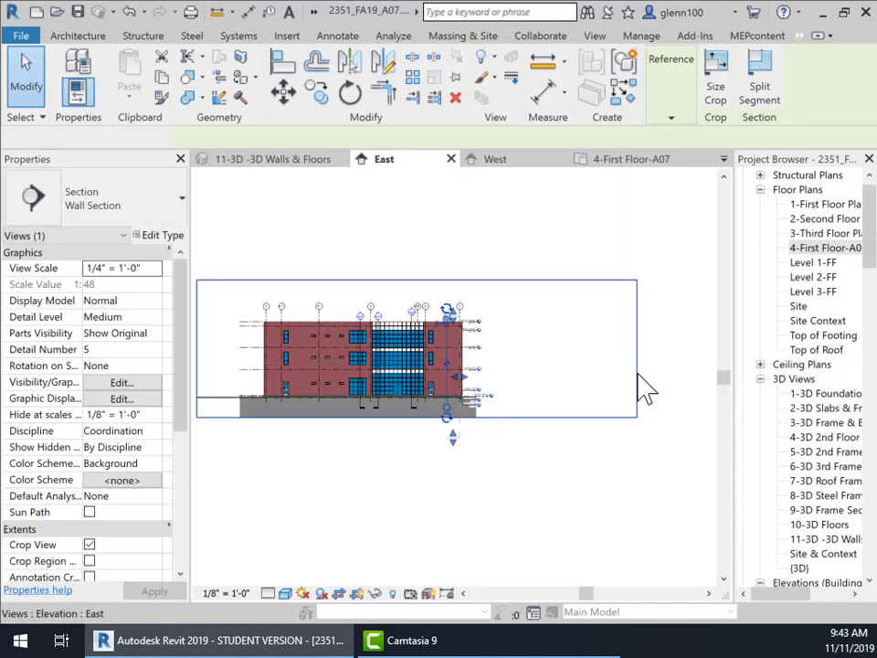
left_click(637, 348)
left_click_drag(536, 350, 507, 365)
middle_click_drag(298, 416, 475, 437)
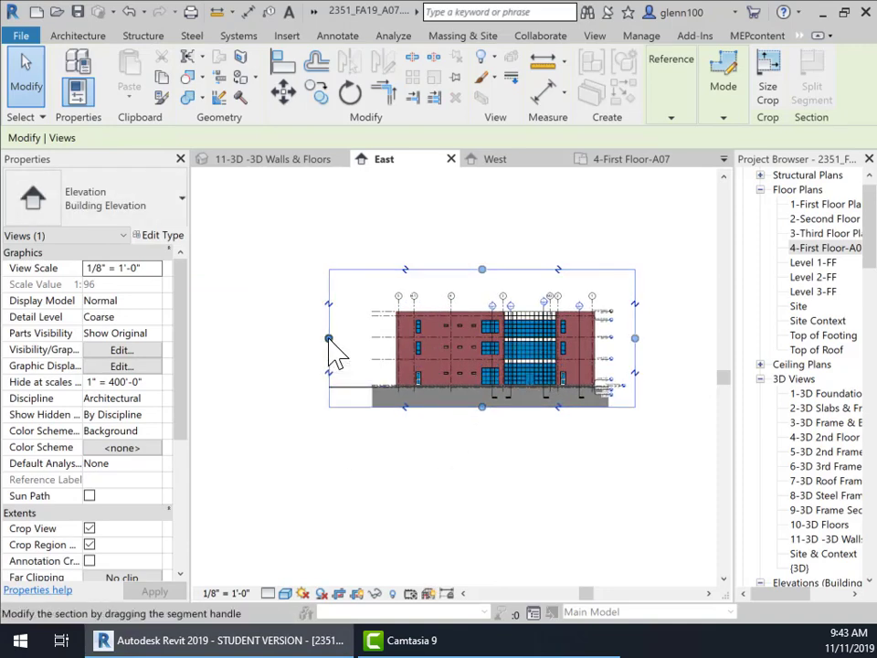
left_click_drag(329, 339, 363, 340)
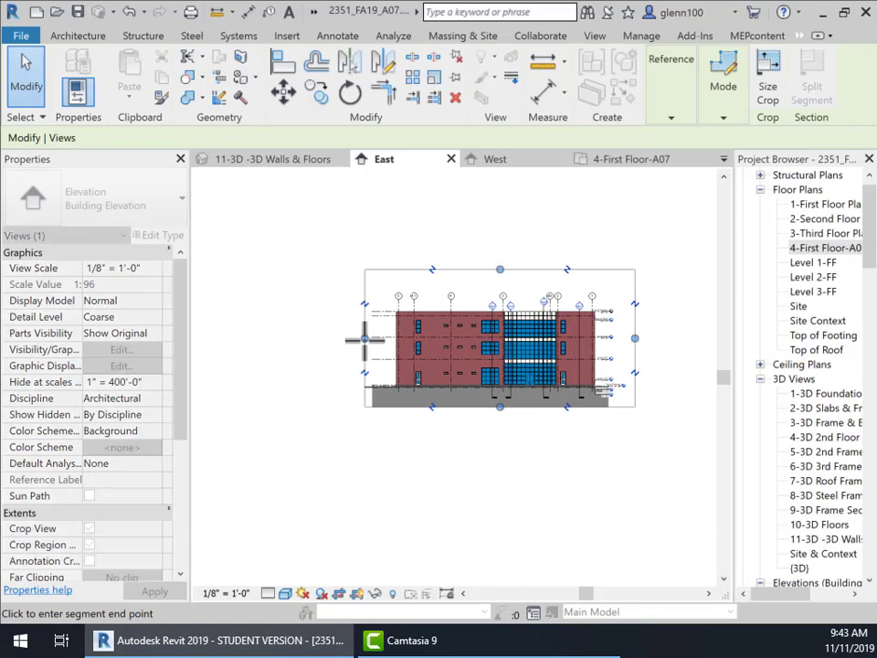
left_click_drag(500, 273, 500, 290)
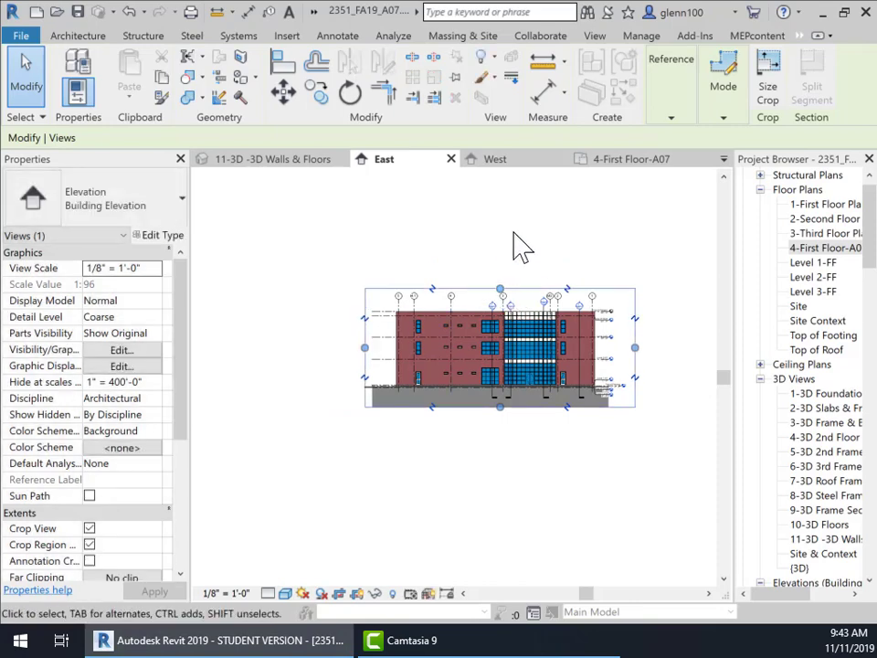
left_click(529, 279)
Step: Hide the crop region boundary in the East elevation while keeping the view cropped
middle_click_drag(530, 448, 446, 449)
scroll(446, 448, "down", 3)
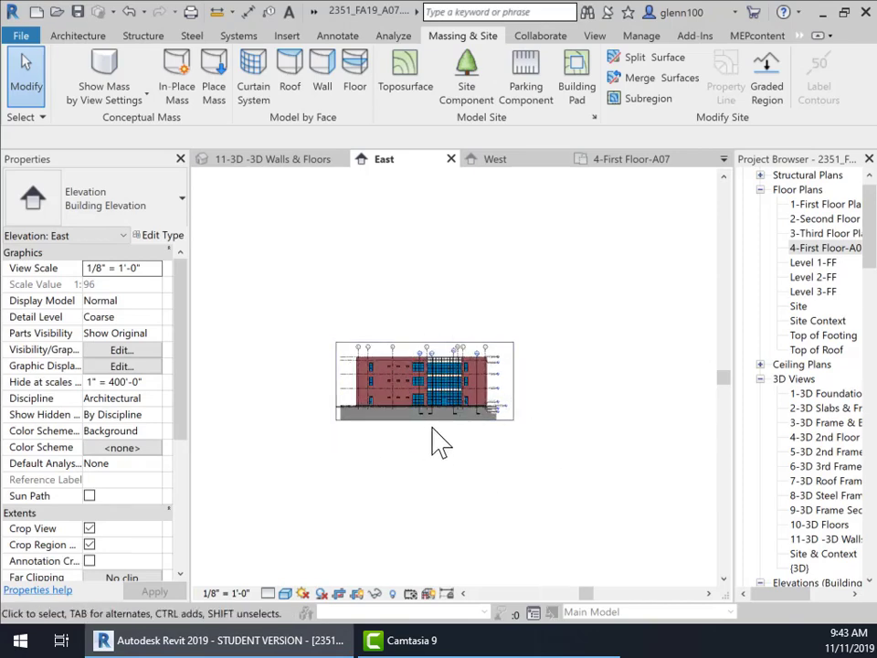
scroll(462, 426, "up", 5)
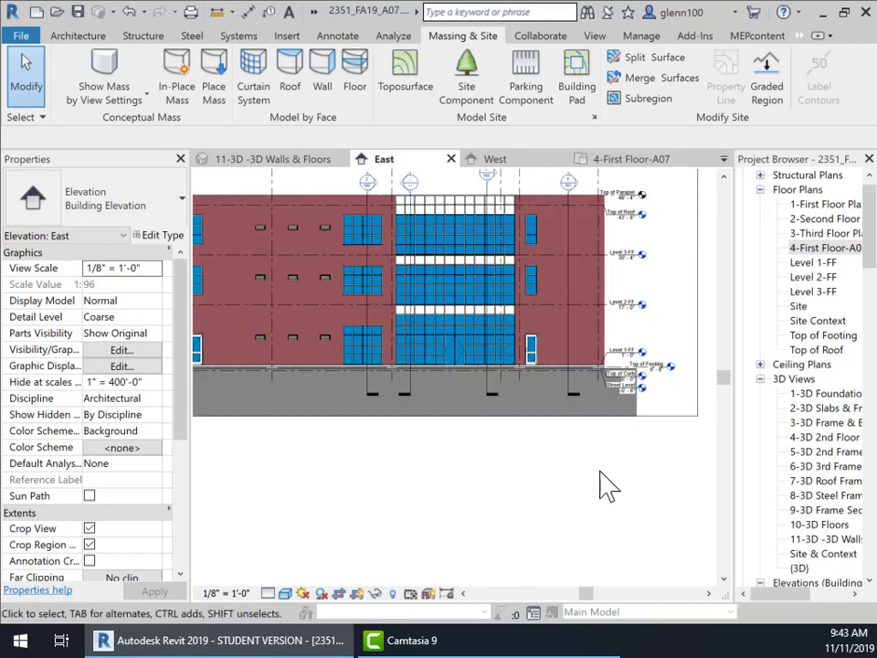
middle_click_drag(558, 521, 593, 518)
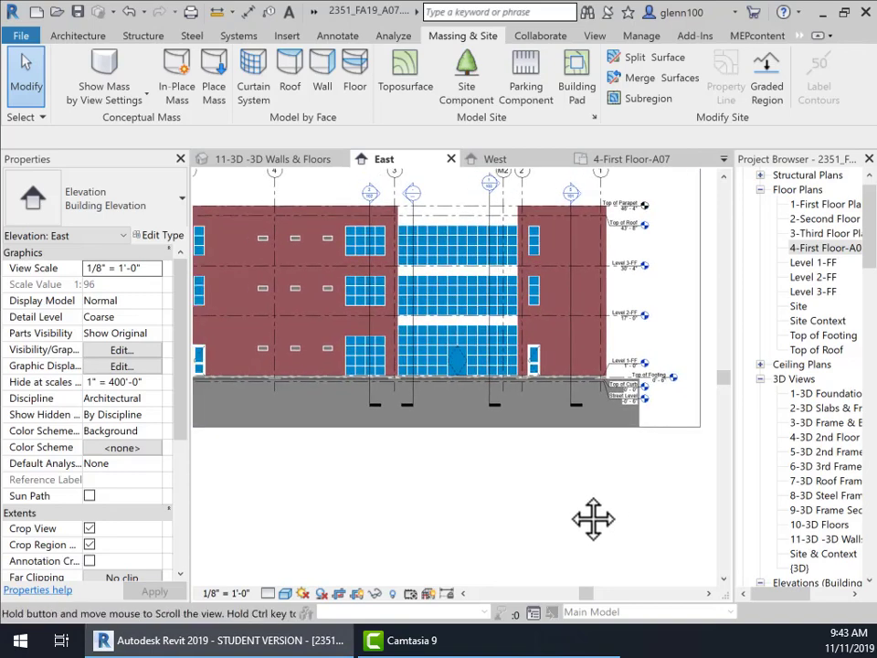
left_click(701, 304)
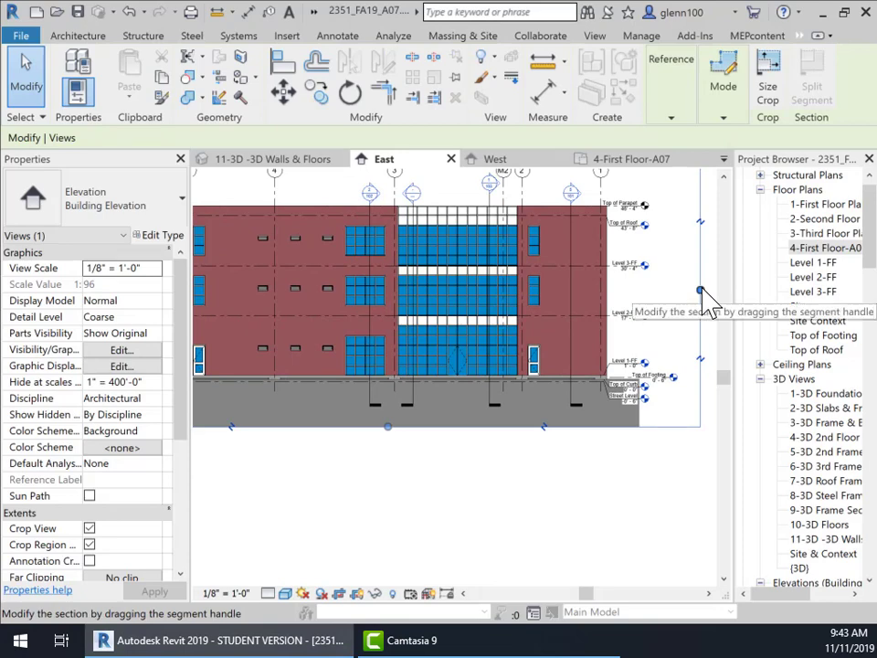
left_click(358, 593)
scroll(429, 528, "down", 2)
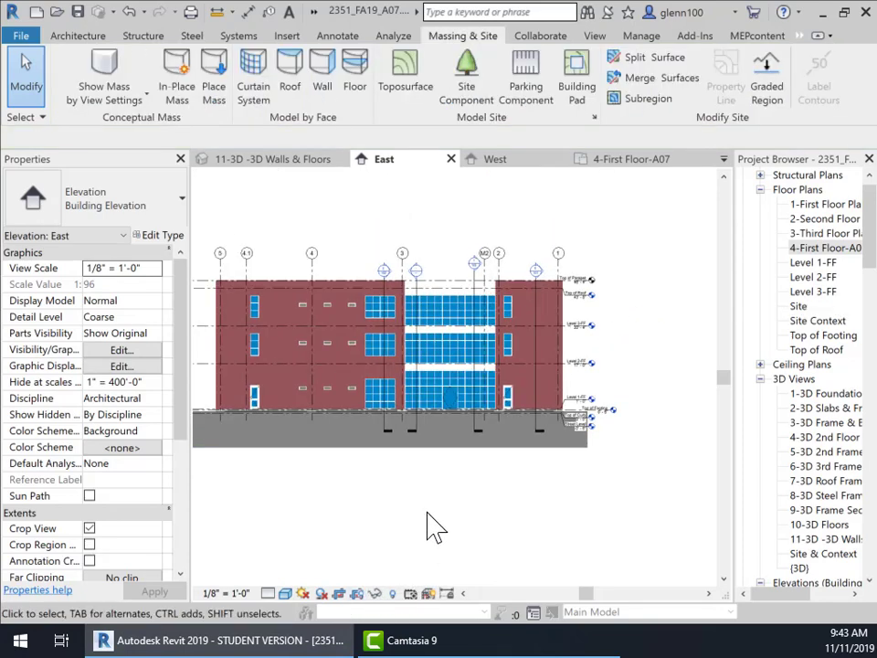
middle_click_drag(426, 529, 562, 469)
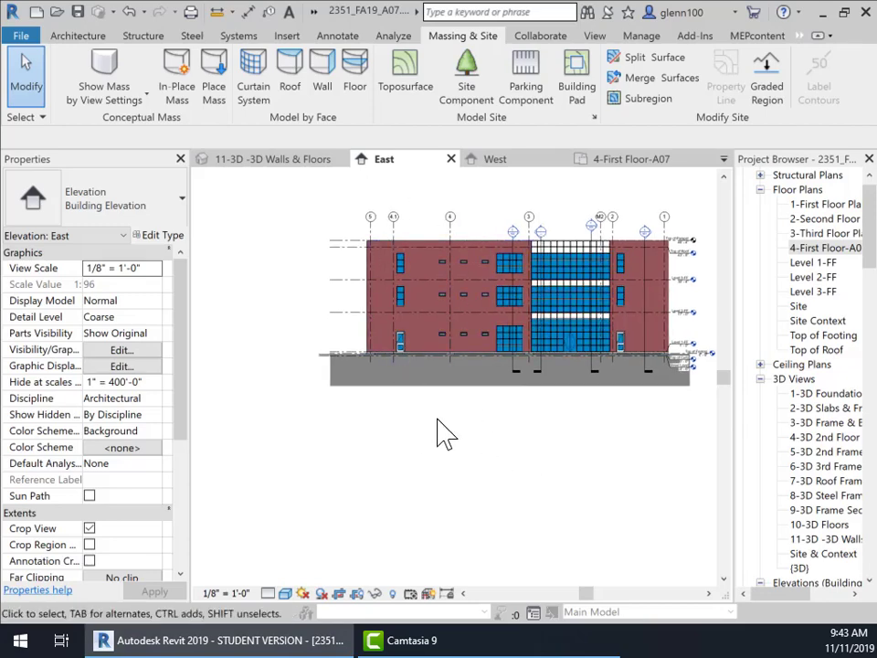
middle_click_drag(445, 427, 377, 534)
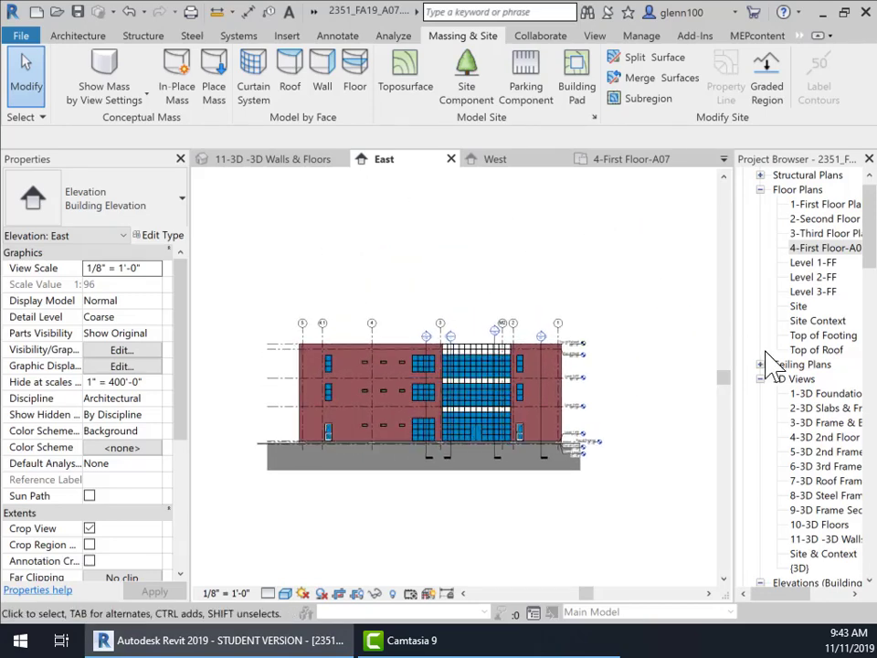
Step: Duplicate the West elevation view with detailing
left_click_drag(870, 247, 867, 318)
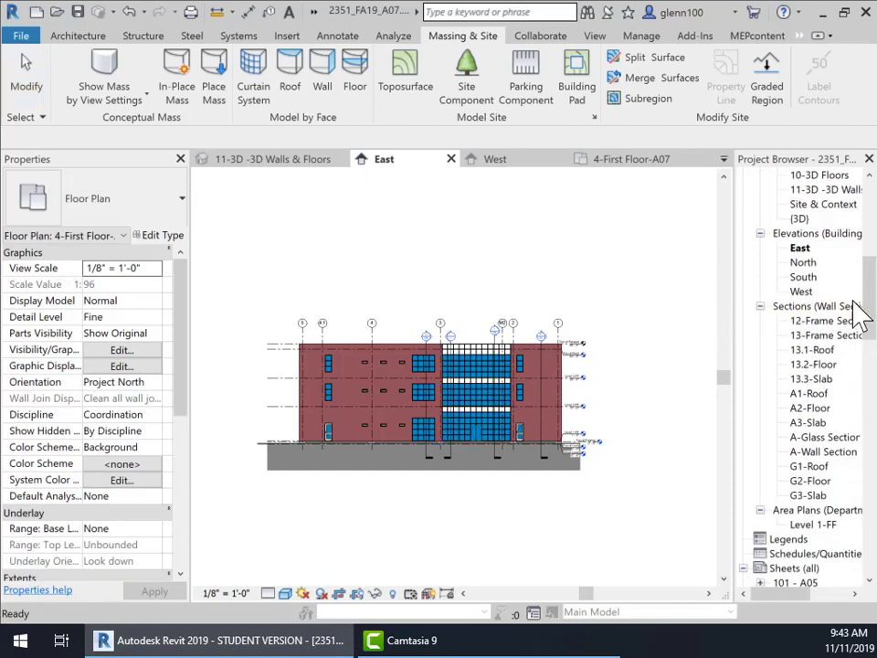
right_click(803, 293)
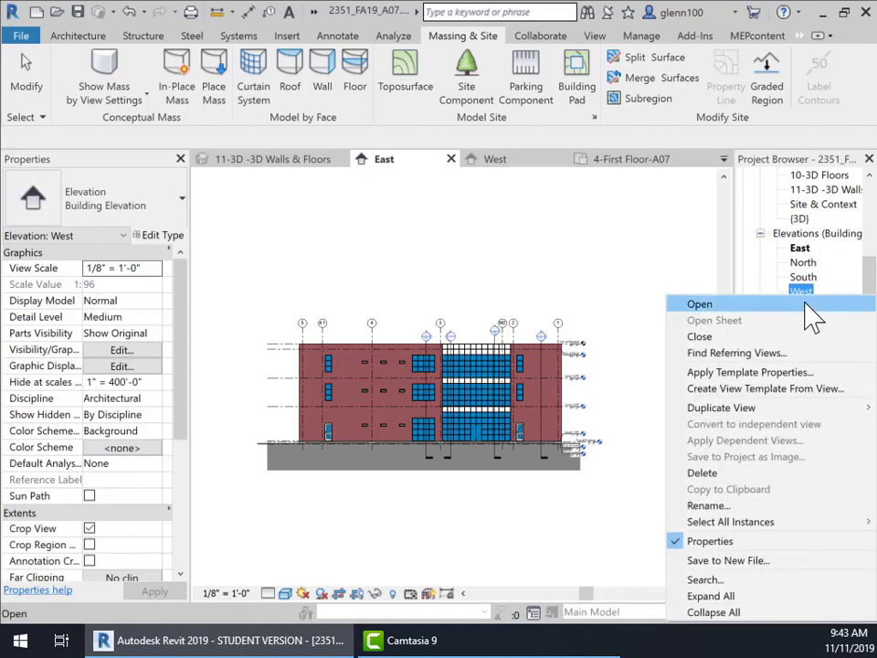
mouse_move(730, 416)
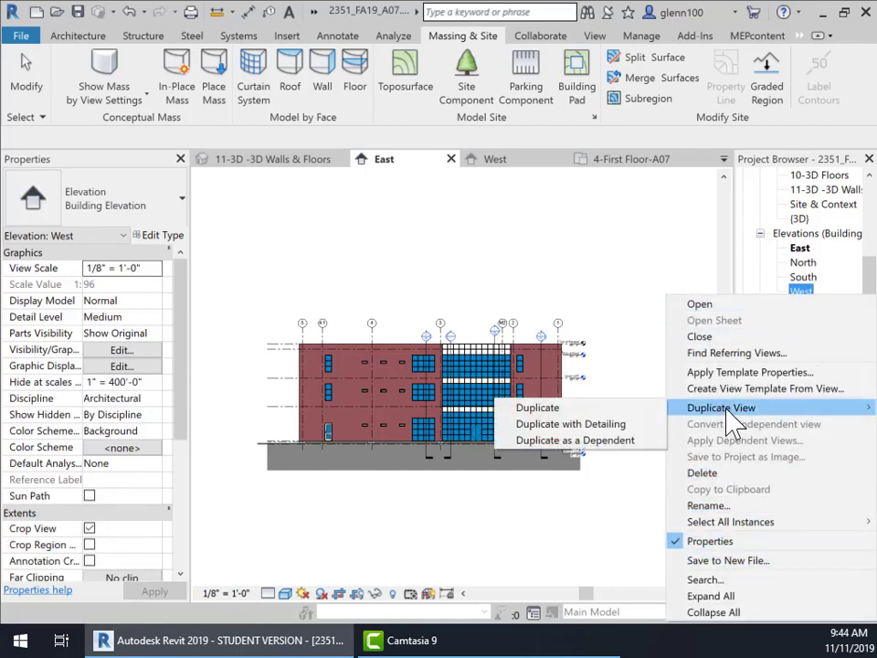
left_click(602, 427)
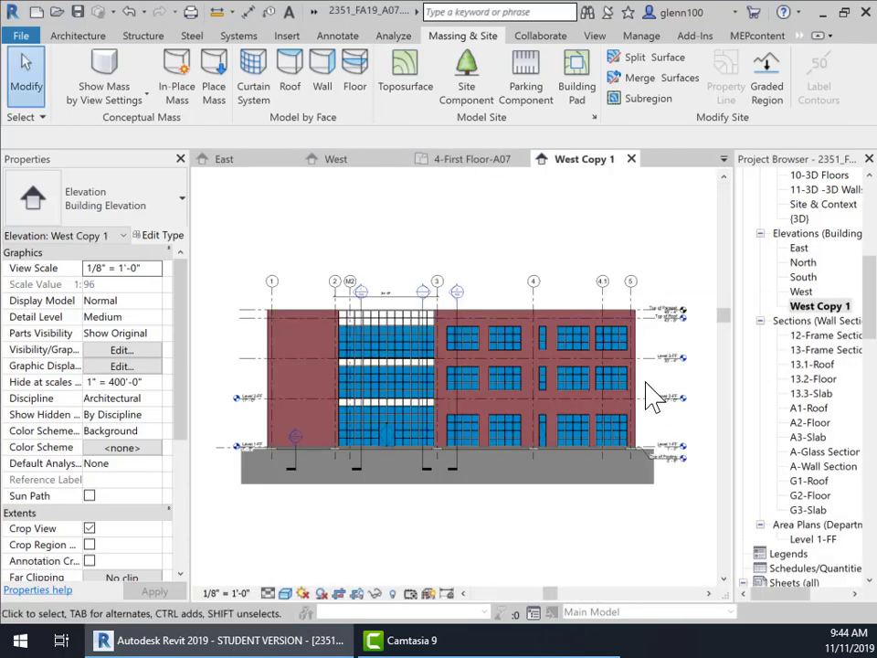
Step: Rename the duplicated West elevation view as 14-West Elevation
left_click(825, 307)
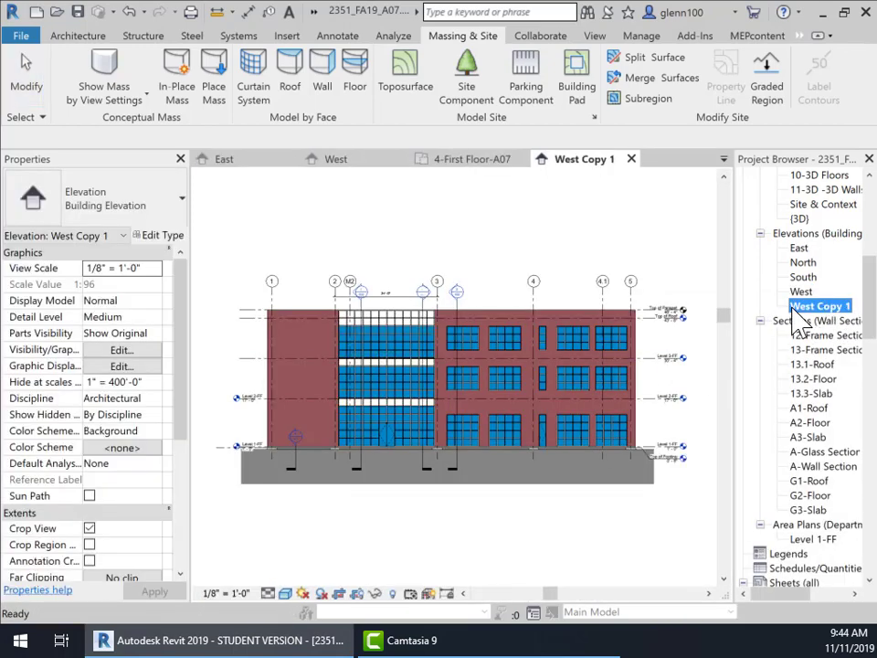
left_click(793, 309)
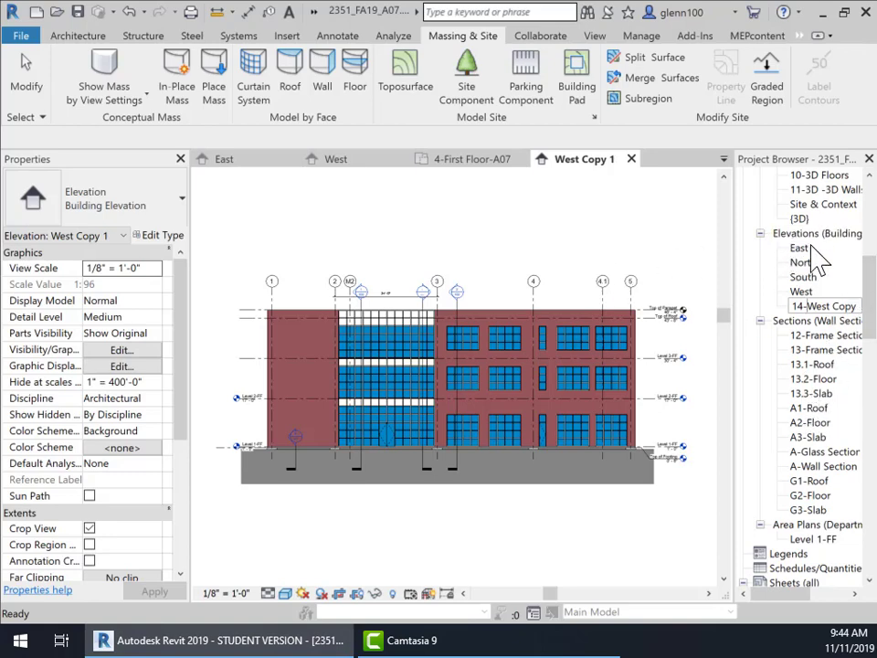
mouse_move(871, 298)
left_mouse_down()
mouse_move(870, 245)
mouse_move(868, 282)
mouse_move(855, 300)
left_mouse_up()
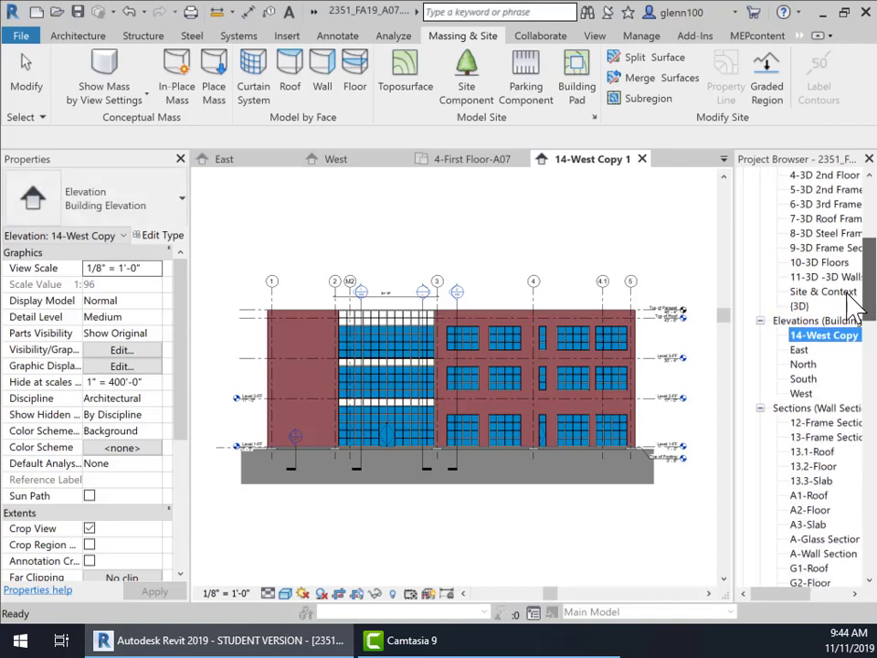
left_click(801, 350)
left_click(834, 336)
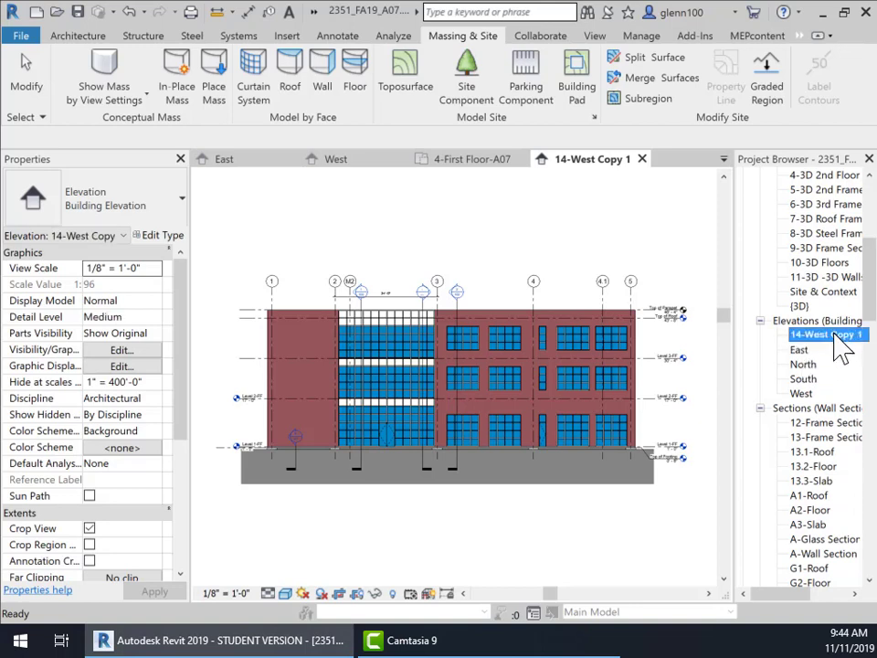
left_click(833, 334)
left_click_drag(834, 332, 872, 331)
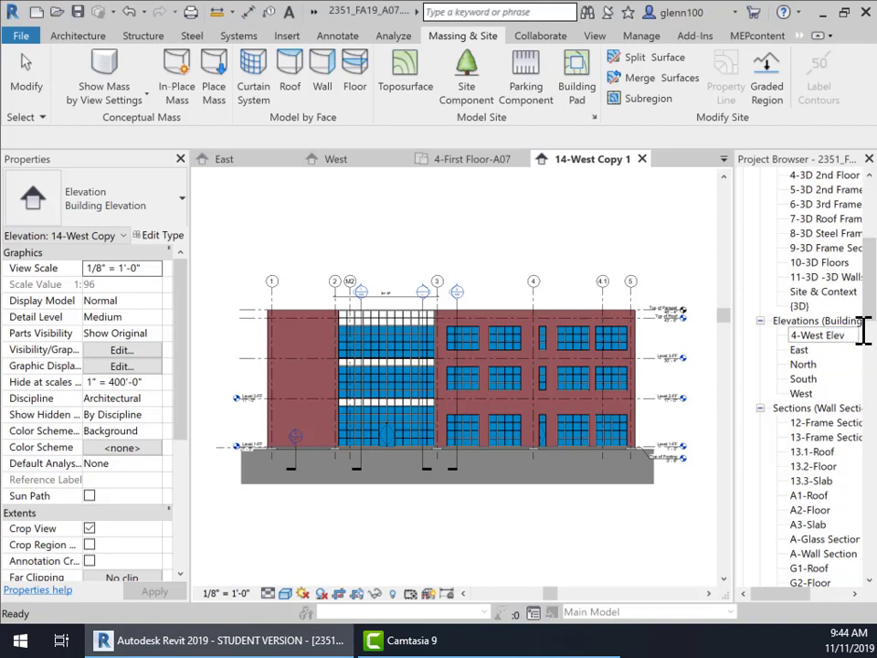
type("Elevation")
key("Return")
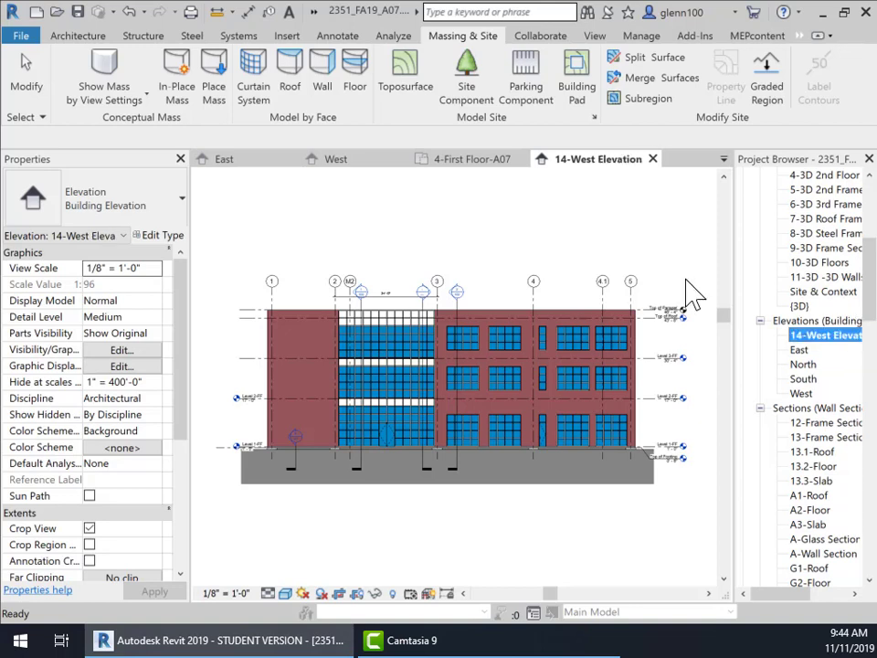
Step: Duplicate the East elevation view with detailing
left_click(799, 350)
right_click(799, 350)
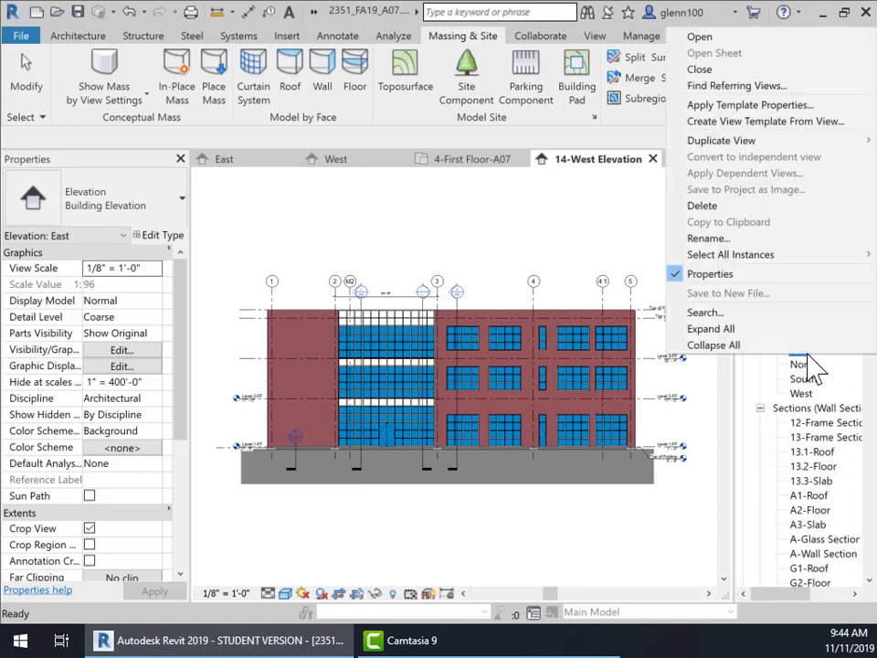
mouse_move(726, 145)
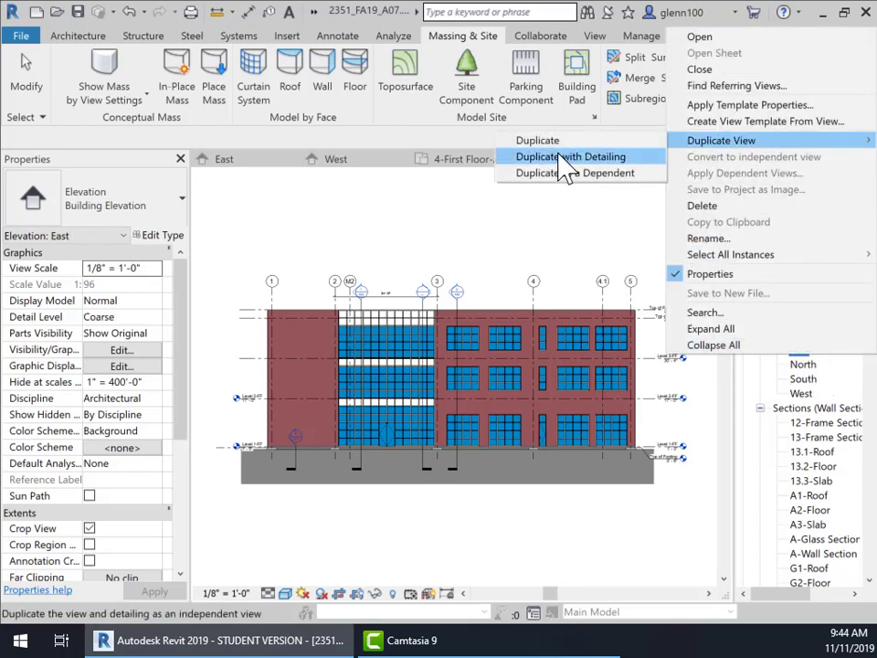
left_click(565, 173)
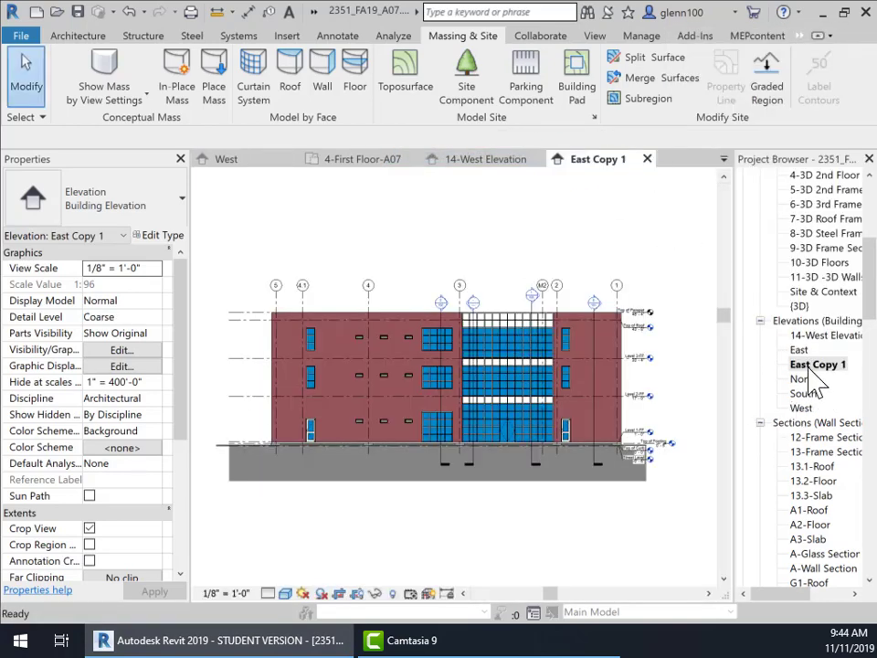
Step: Rename the duplicated East elevation view as 15-East Elevation
right_click(815, 366)
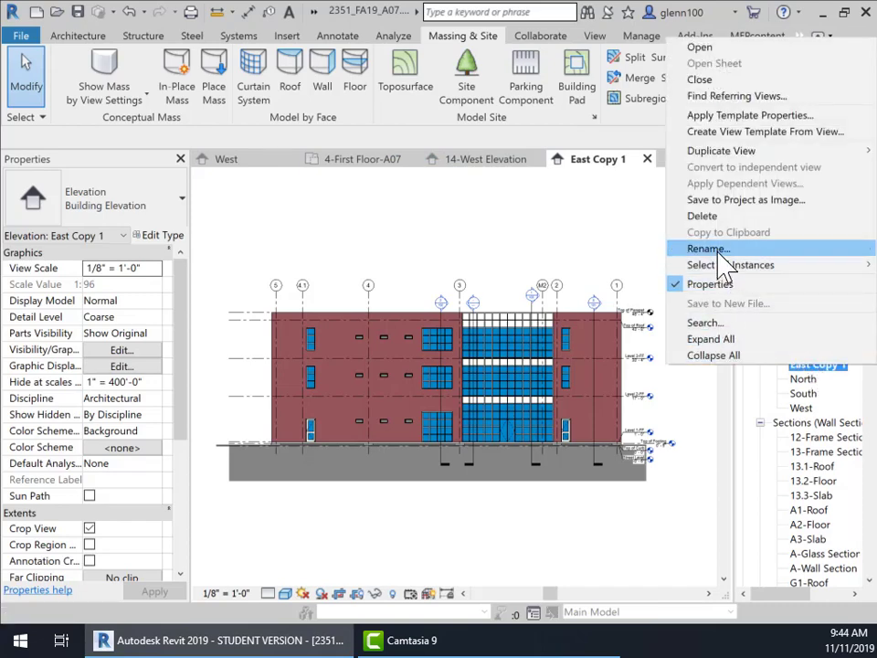
left_click(716, 249)
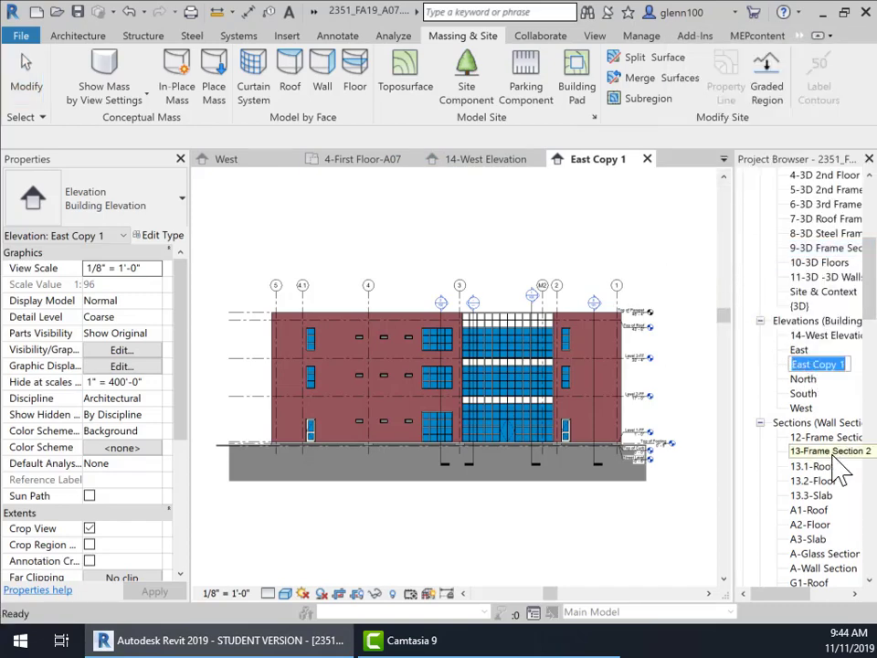
type("15-East Ele")
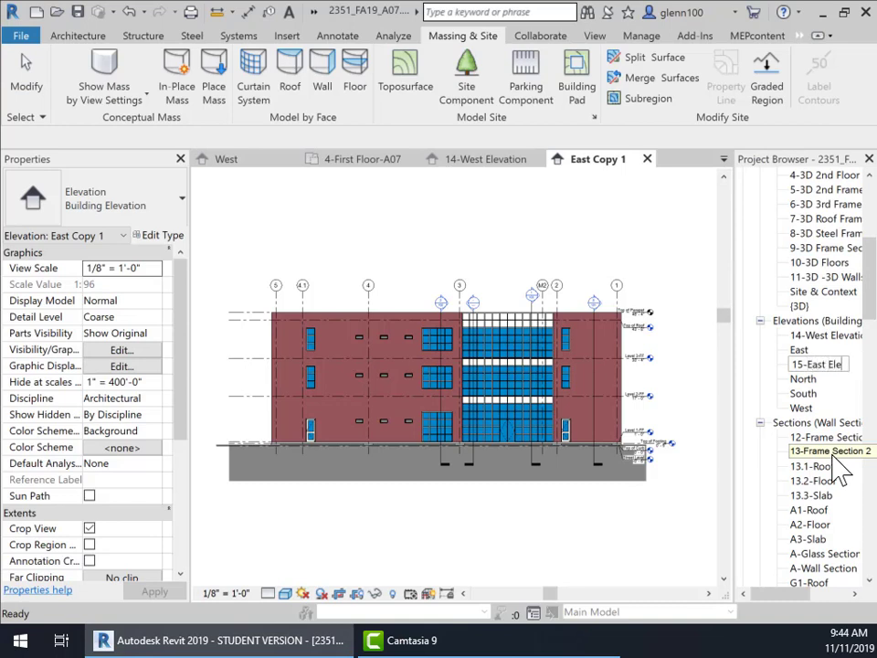
key("Return")
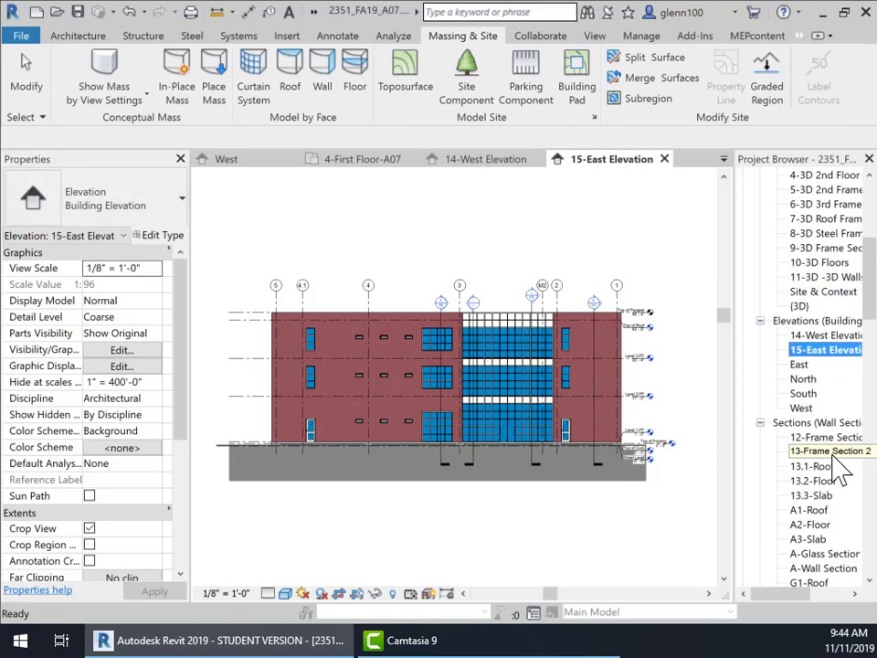
left_click(539, 258)
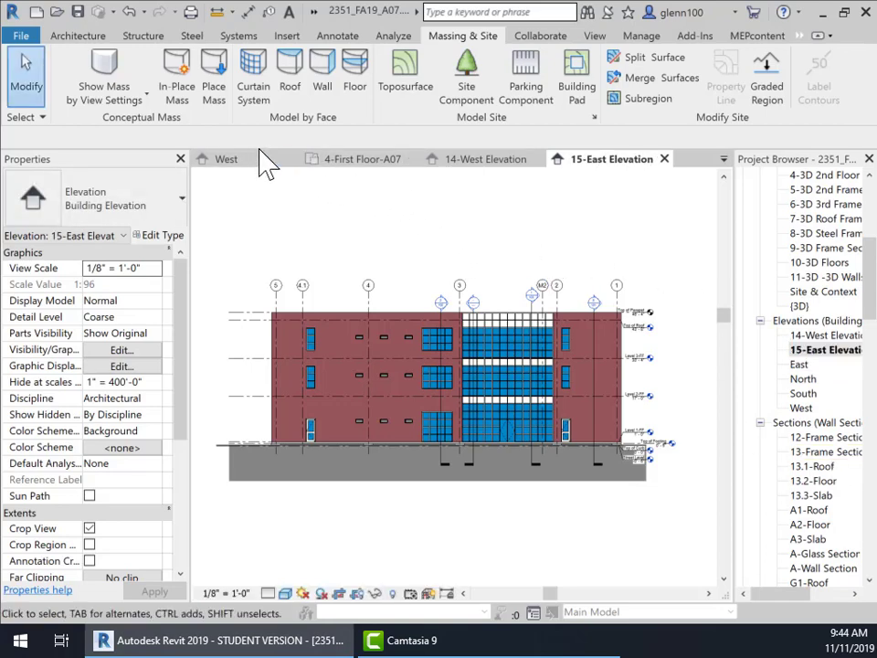
Step: Switch to the 4-First Floor-A07 plan and examine the whole floor layout with its surrounding section and elevation markers
left_click(347, 162)
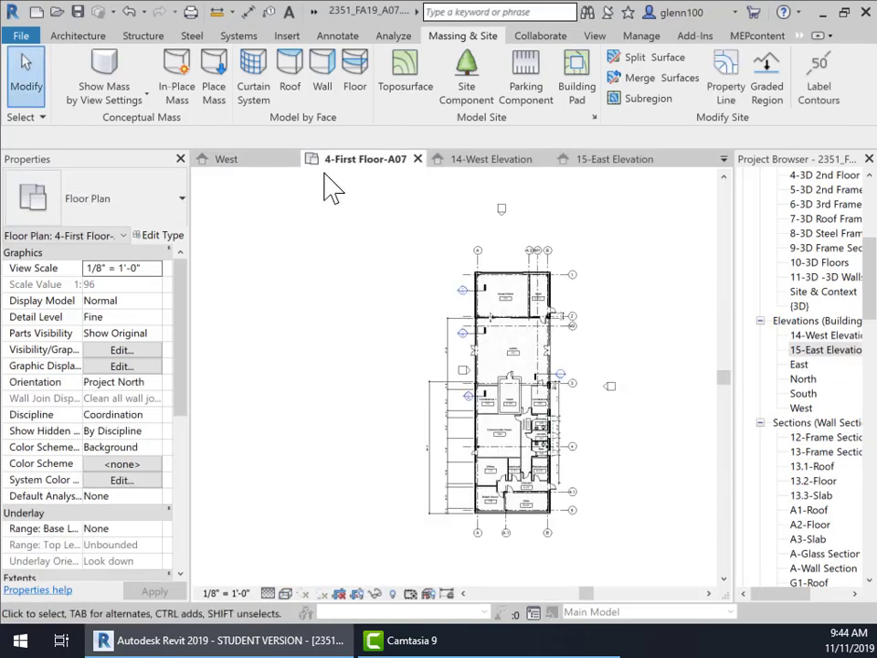
scroll(562, 446, "up", 5)
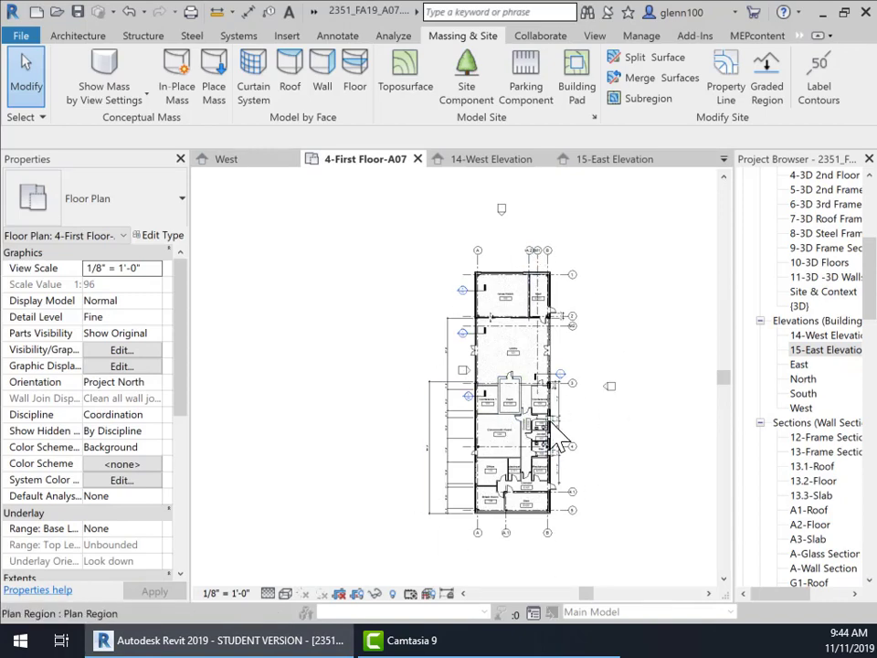
middle_click_drag(603, 401, 573, 375)
scroll(564, 368, "down", 2)
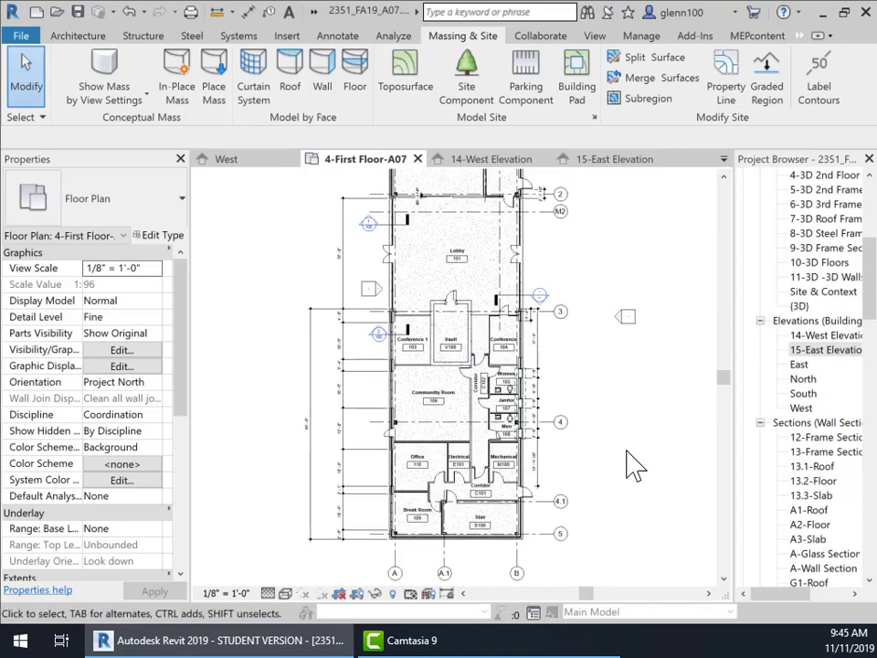
middle_click_drag(612, 418, 581, 441)
scroll(594, 394, "down", 1)
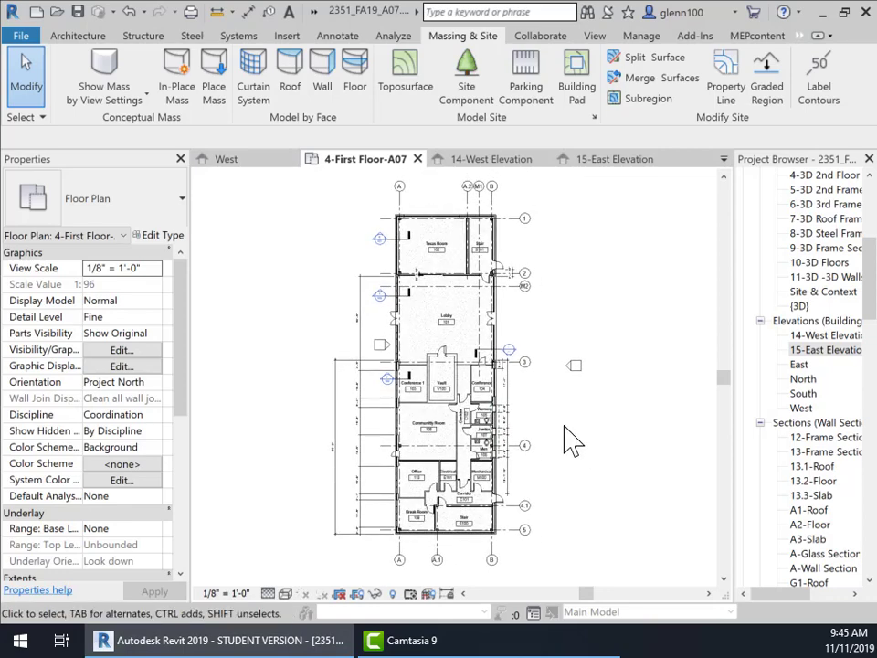